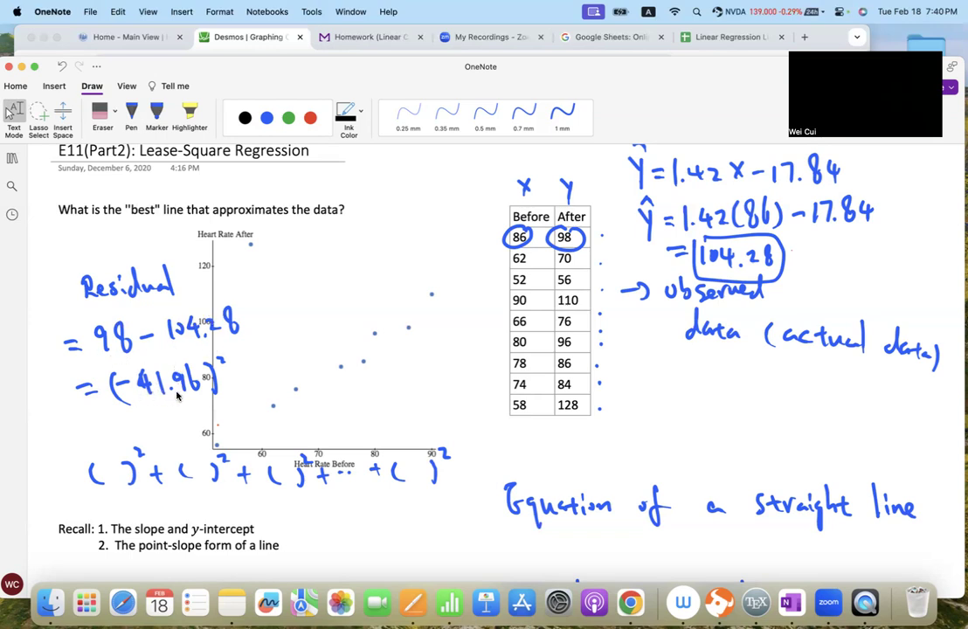
- Switch to the Desmos calculator and compute 98 − 104.28 in the empty expression below the line equations
click(197, 35)
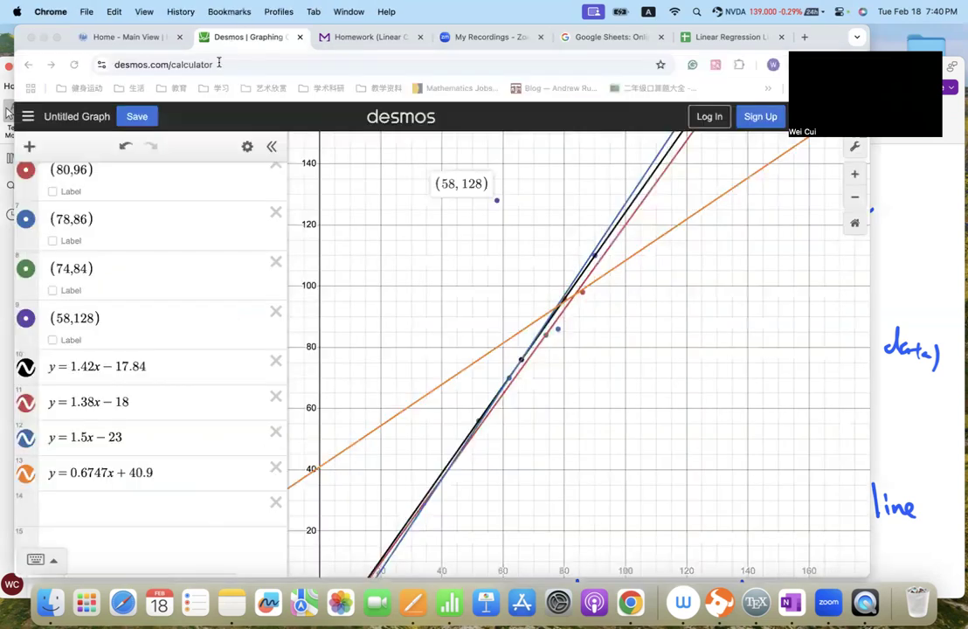
click(74, 508)
text(91.)
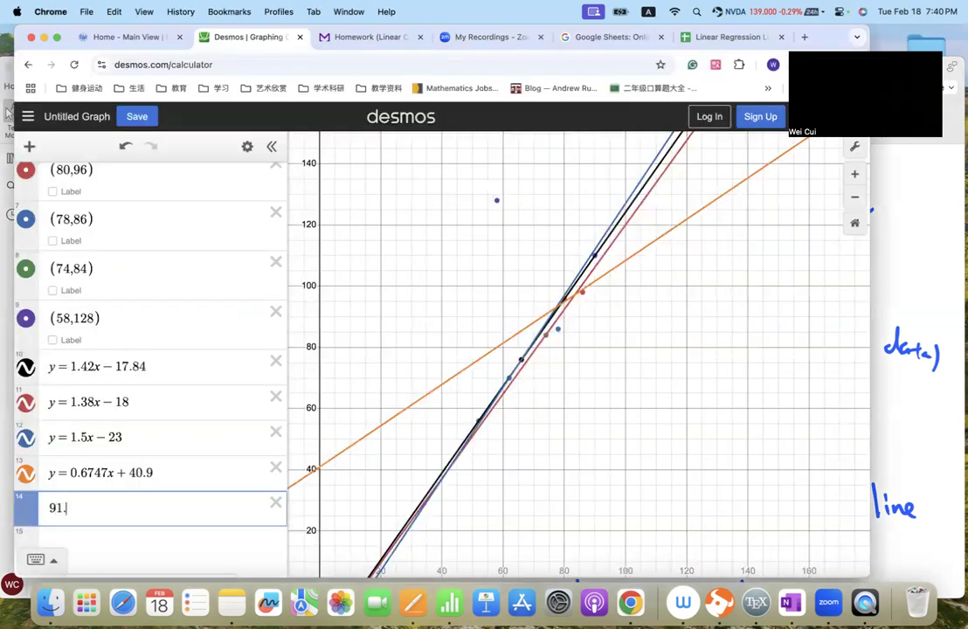
key(super+Tab)
key(super+Tab)
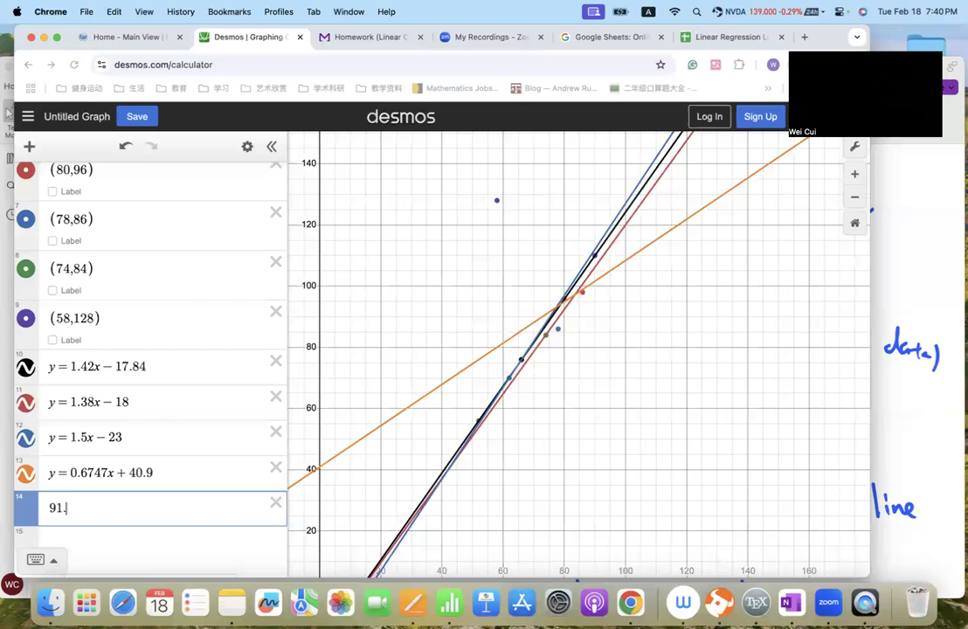
key(BackSpace)
key(BackSpace)
text(8-)
key(super+Tab)
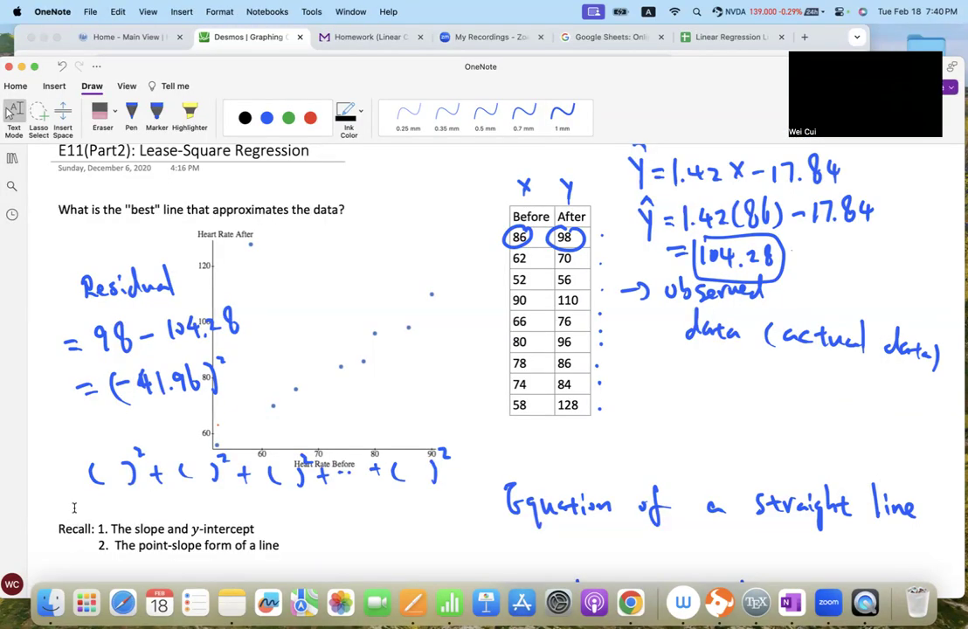
key(super+Tab)
text(104.28)
key(super+Tab)
key(super+Tab)
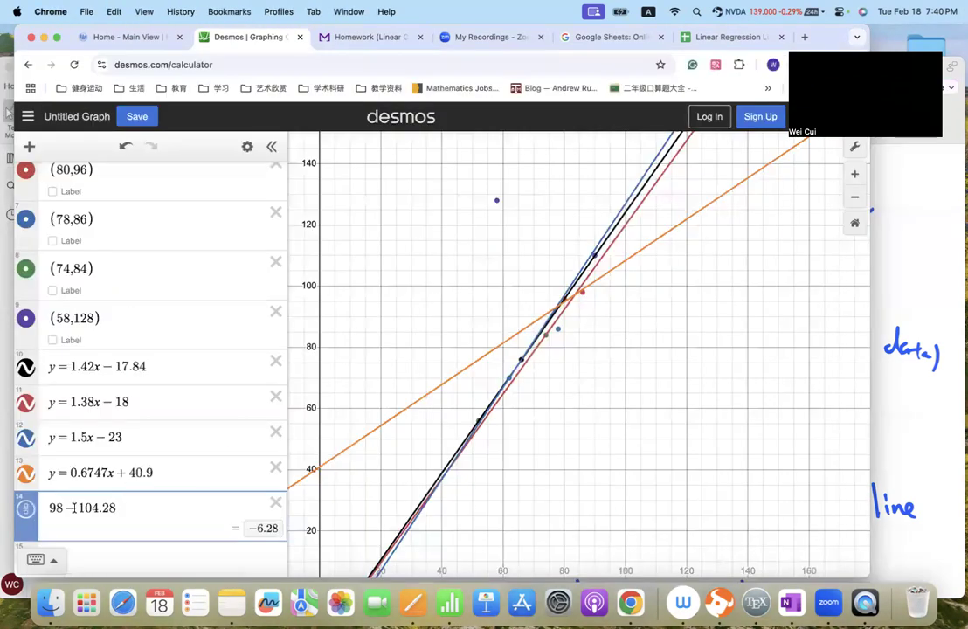
- Switch to OneNote, erase the digits inside the squared residual and rewrite them as 6.28 with the blue 0.5 mm pen
key(super+Tab)
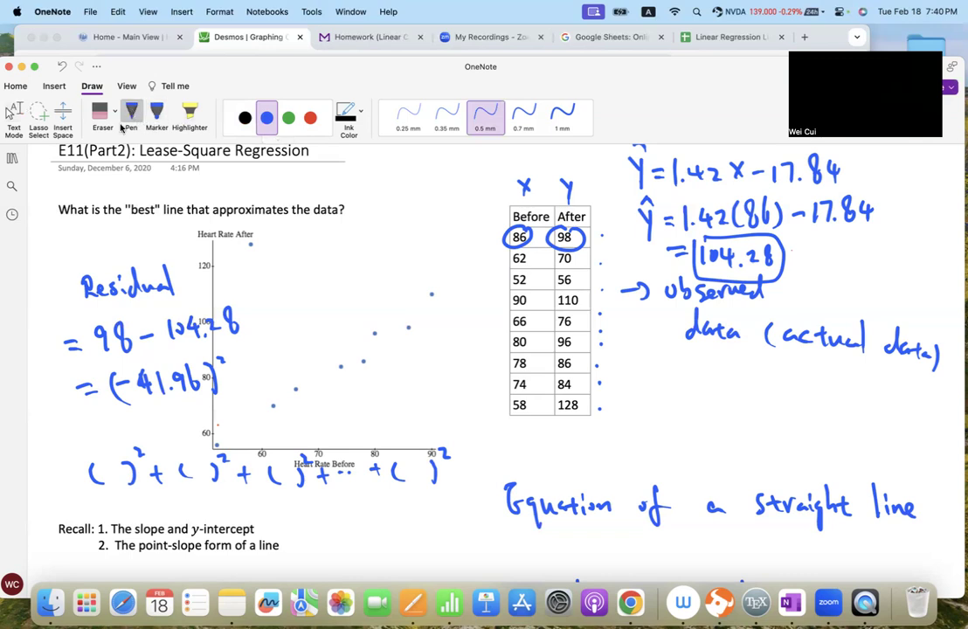
click(102, 113)
mouse_move(165, 370)
mouse_down()
mouse_move(148, 386)
mouse_move(184, 378)
mouse_move(155, 387)
mouse_move(187, 390)
mouse_move(202, 370)
mouse_up()
click(266, 117)
click(484, 113)
click(172, 390)
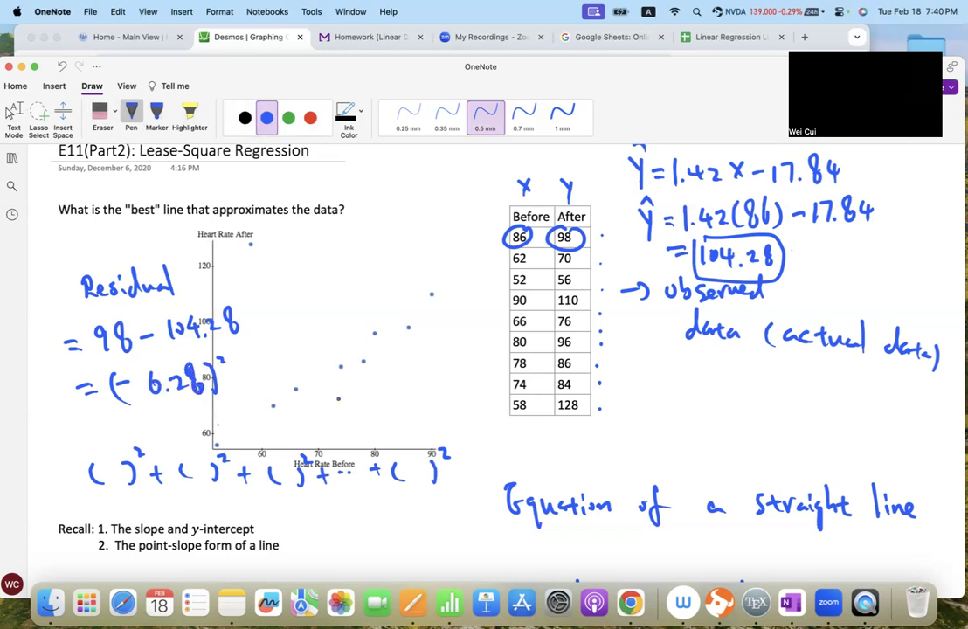
key(Escape)
- Handwrite "= number" in blue at the end of the sum of squared parentheses
scroll(357, 404, down, 18)
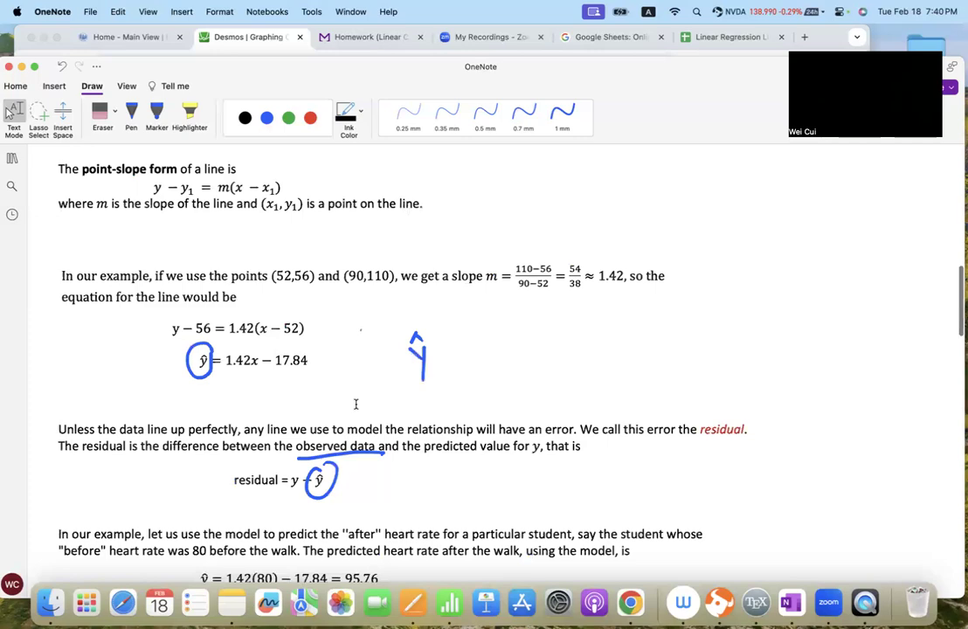
scroll(356, 407, down, 2)
scroll(356, 407, up, 5)
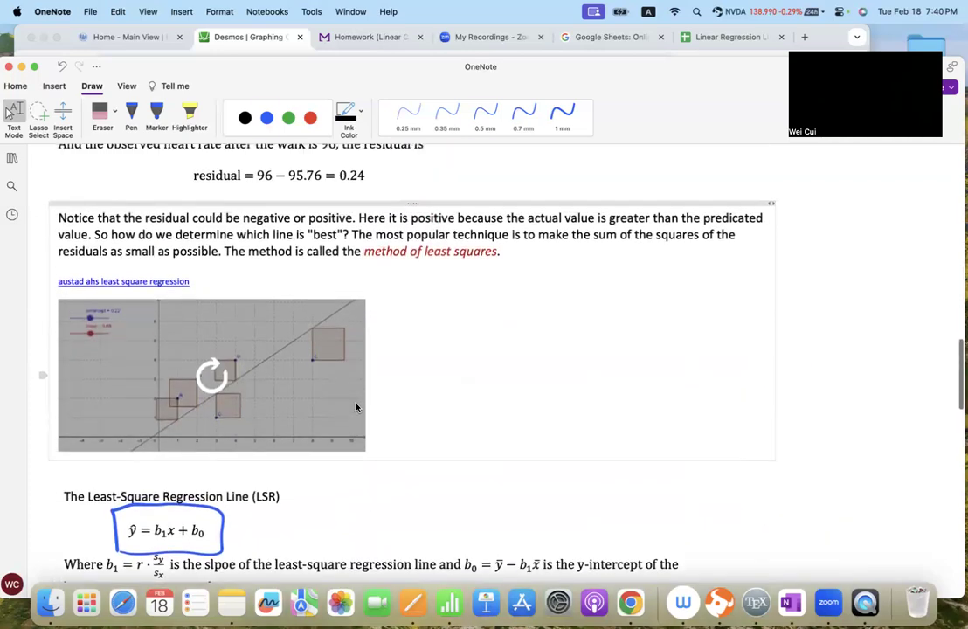
key(Escape)
scroll(504, 252, up, 12)
scroll(504, 253, up, 10)
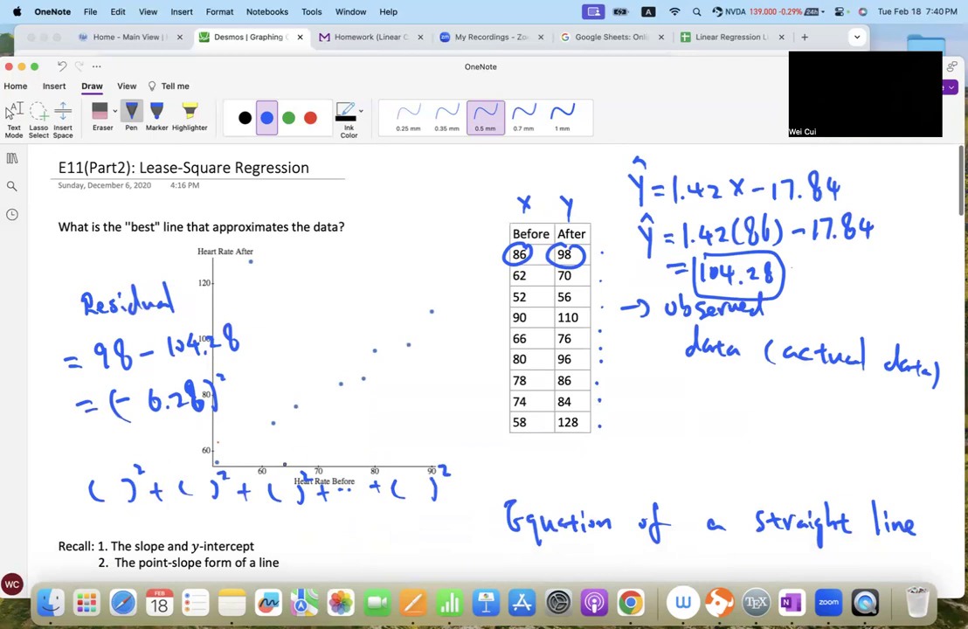
drag(463, 475, 476, 472)
drag(463, 482, 585, 456)
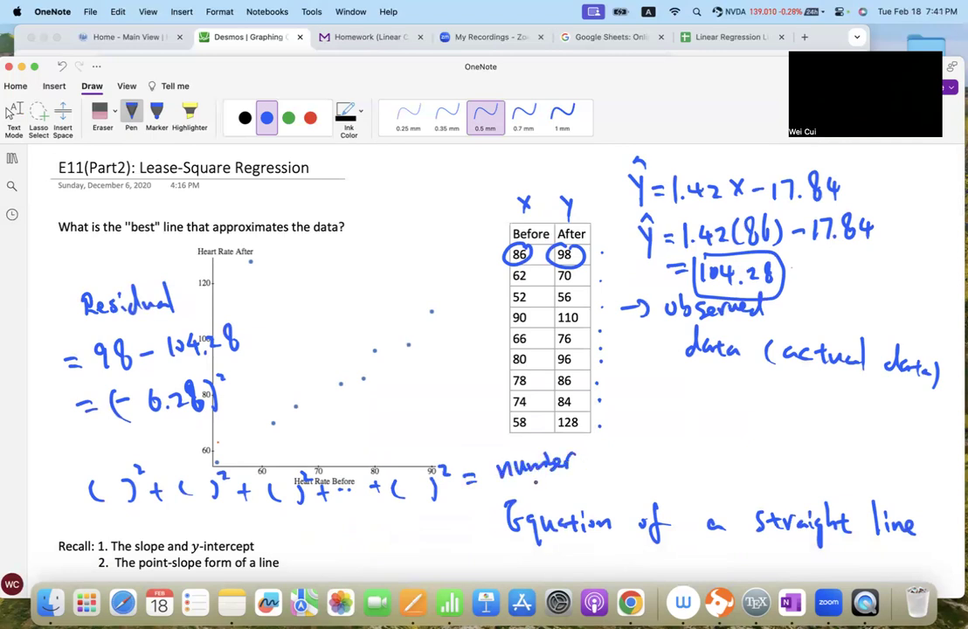
- Handwrite ŷ = 1.38x − 18 in green below the observed data note, taking the equation from Desmos
click(289, 117)
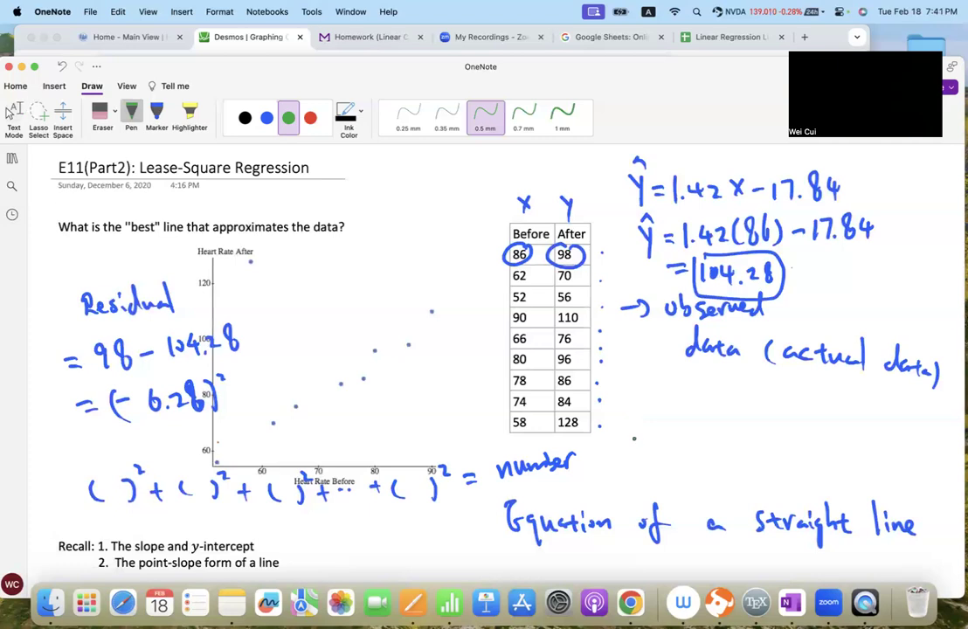
mouse_move(655, 390)
mouse_down()
mouse_move(664, 419)
mouse_move(665, 384)
mouse_move(692, 407)
mouse_up()
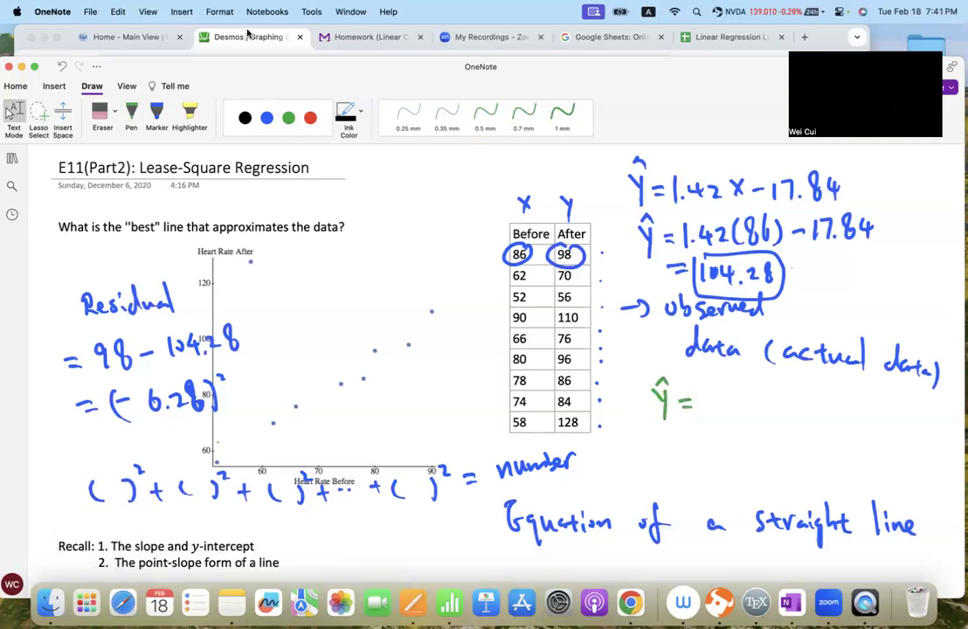
click(248, 36)
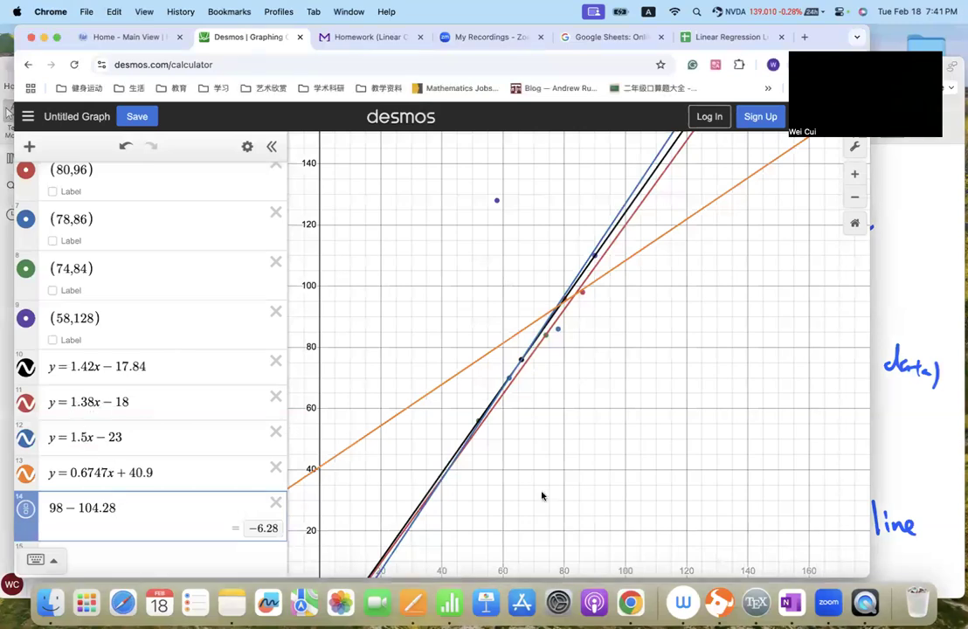
click(917, 465)
drag(708, 387, 710, 415)
click(718, 407)
drag(724, 395, 726, 412)
mouse_move(747, 392)
mouse_down()
mouse_move(747, 403)
mouse_move(749, 392)
mouse_up()
mouse_move(757, 400)
mouse_down()
mouse_move(768, 412)
mouse_move(758, 412)
mouse_up()
drag(776, 407, 799, 416)
drag(812, 392, 810, 400)
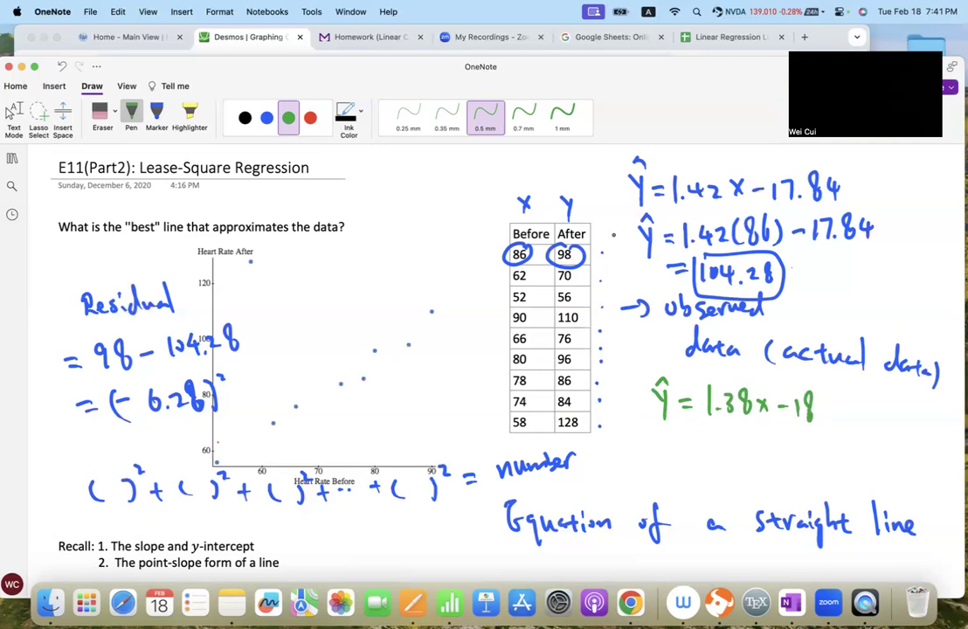
- Handwrite a green sum of squared empty parentheses ending in "= number" beneath the blue sum
drag(115, 523, 111, 540)
mouse_move(126, 521)
mouse_down()
mouse_move(129, 541)
mouse_move(144, 529)
mouse_up()
mouse_move(150, 533)
mouse_down()
mouse_move(165, 534)
mouse_move(157, 540)
mouse_up()
mouse_move(178, 527)
mouse_down()
mouse_move(175, 544)
mouse_move(197, 543)
mouse_up()
drag(210, 519, 251, 529)
mouse_move(246, 523)
mouse_down()
mouse_move(245, 535)
mouse_move(276, 541)
mouse_up()
mouse_move(306, 521)
mouse_down()
mouse_move(310, 542)
mouse_move(325, 526)
mouse_up()
drag(333, 531, 345, 531)
drag(340, 527, 340, 539)
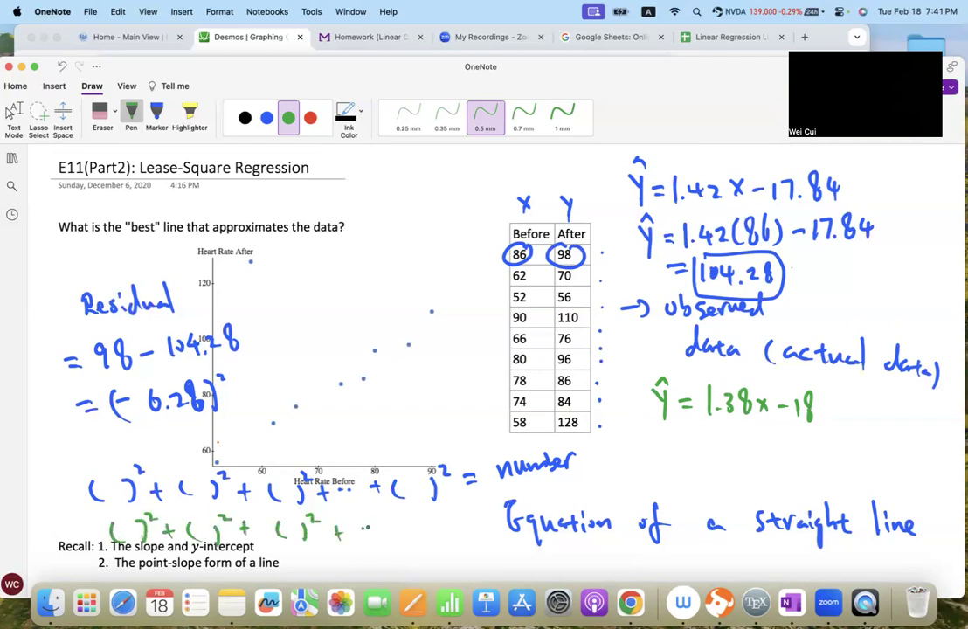
drag(408, 529, 420, 529)
mouse_move(414, 520)
mouse_down()
mouse_move(414, 538)
mouse_move(438, 540)
mouse_up()
mouse_move(453, 516)
mouse_down()
mouse_move(459, 543)
mouse_move(484, 507)
mouse_up()
drag(473, 514, 605, 490)
click(616, 495)
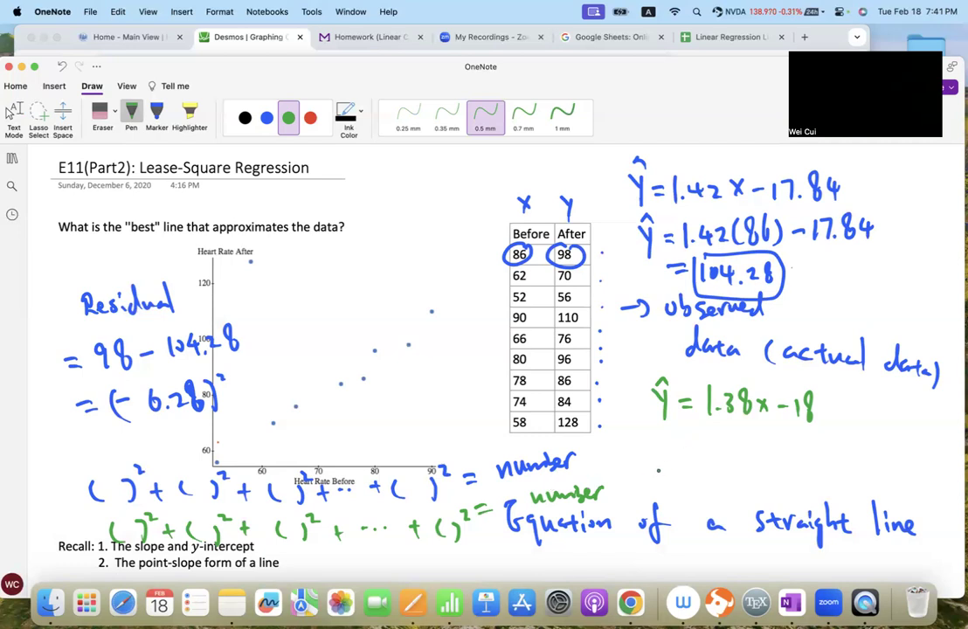
key(Escape)
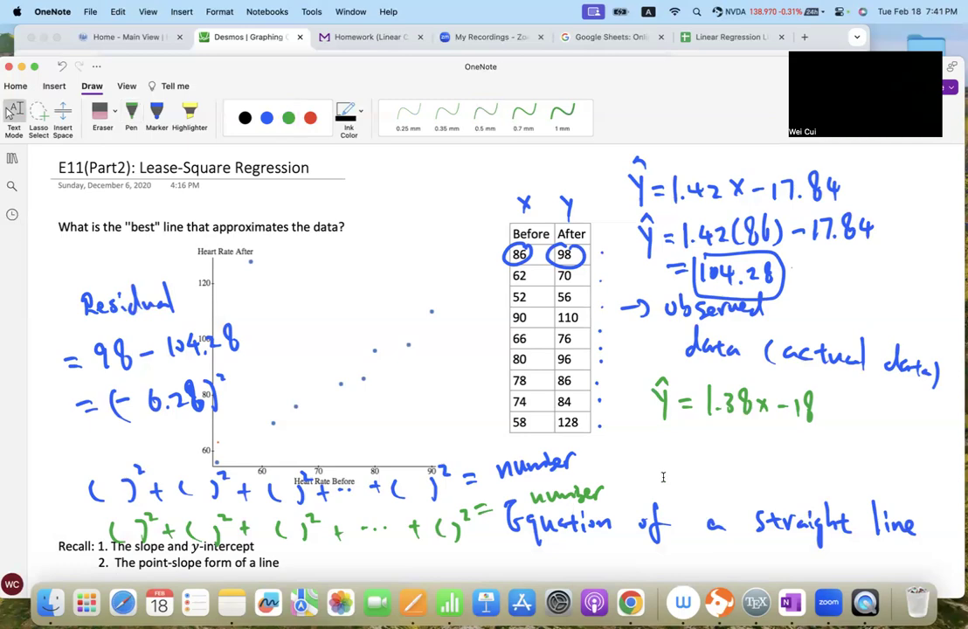
- Review the notes on residuals, the method of least squares, and the regression line formulas with their worked heart-rate example
scroll(663, 477, down, 15)
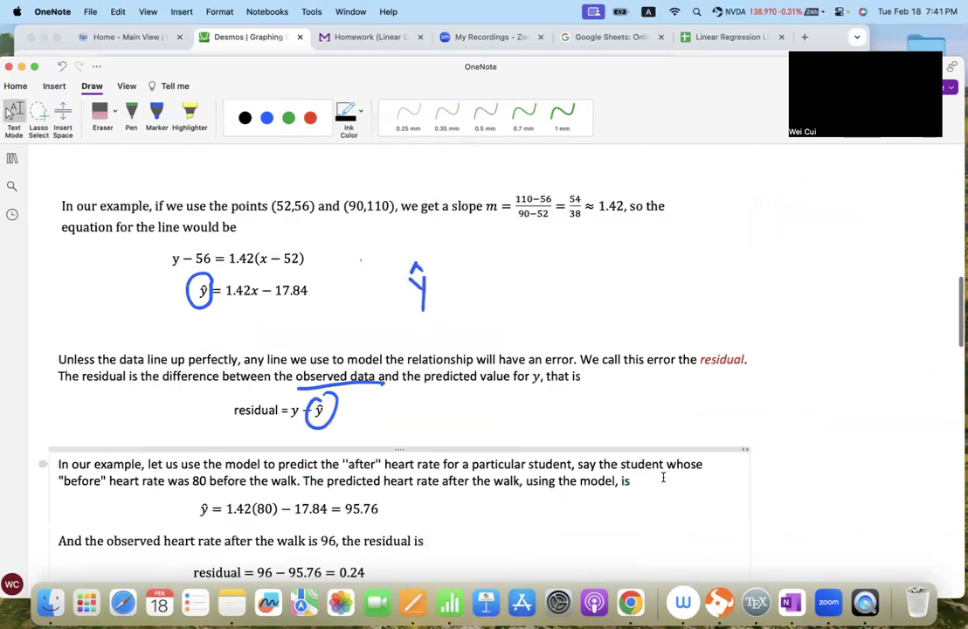
scroll(663, 477, down, 5)
scroll(663, 477, up, 2)
scroll(663, 477, down, 1)
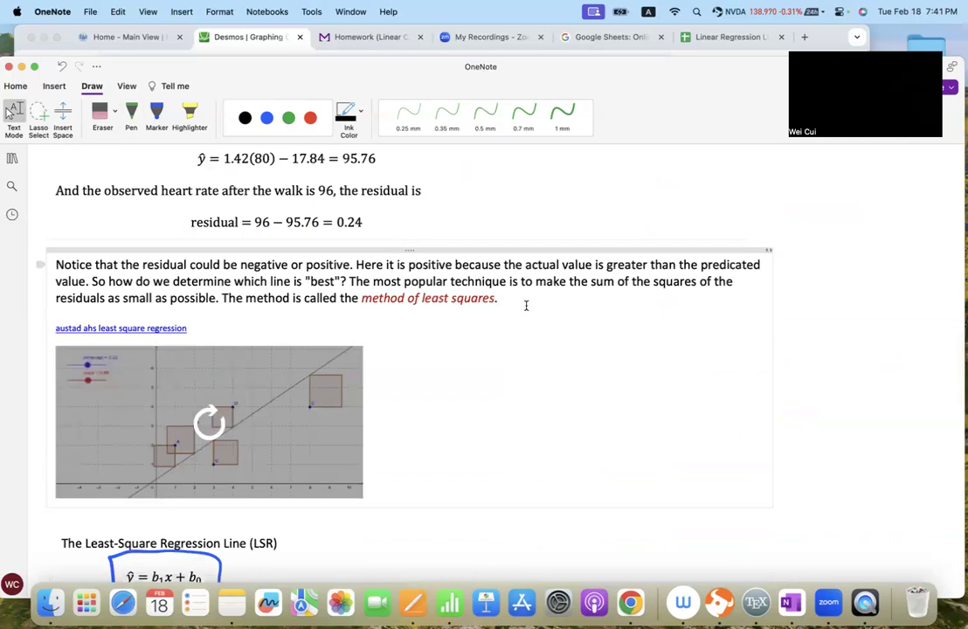
scroll(503, 313, down, 5)
scroll(460, 346, down, 6)
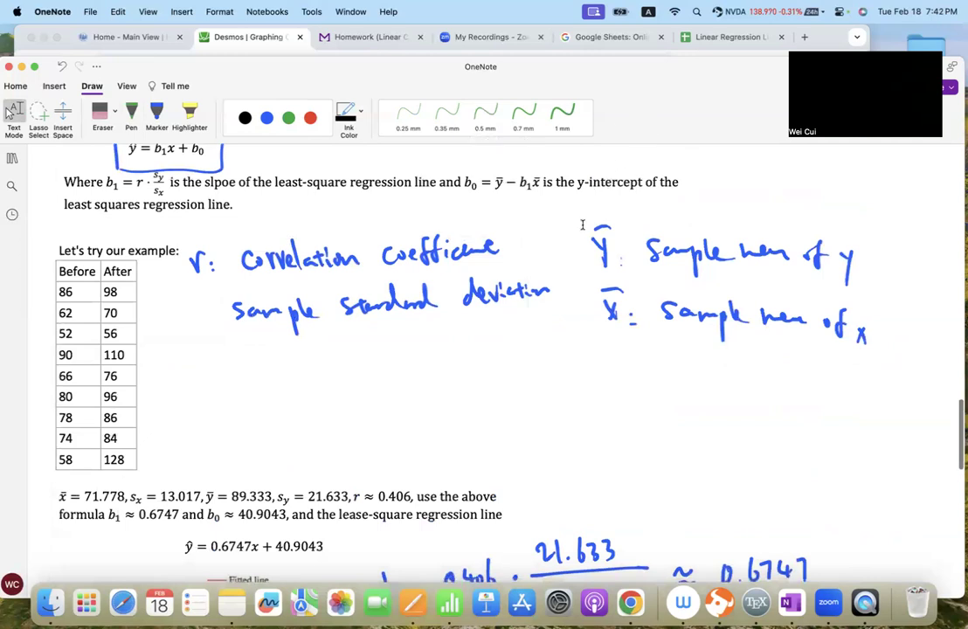
scroll(546, 313, down, 4)
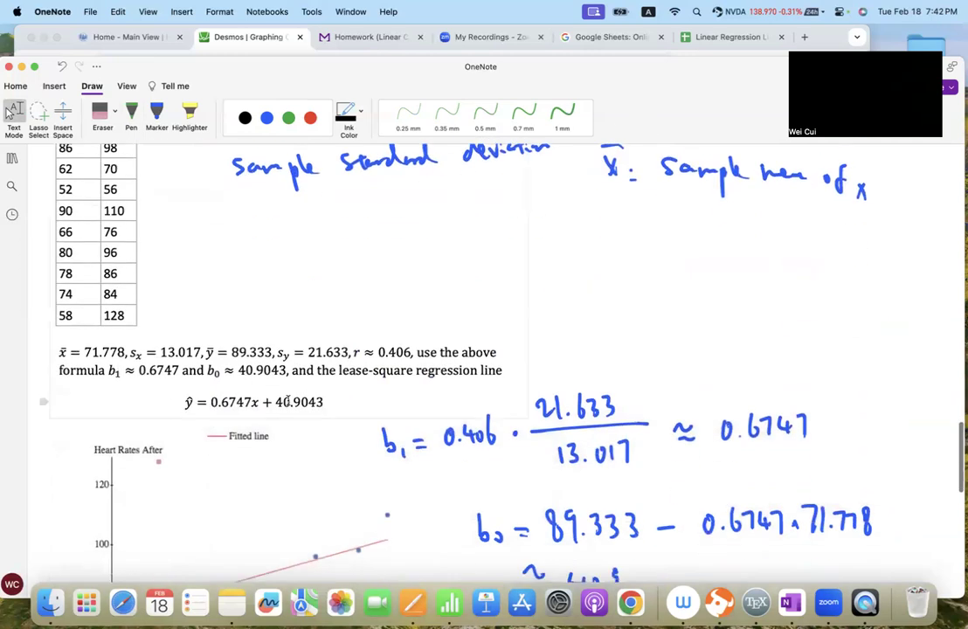
scroll(614, 265, up, 2)
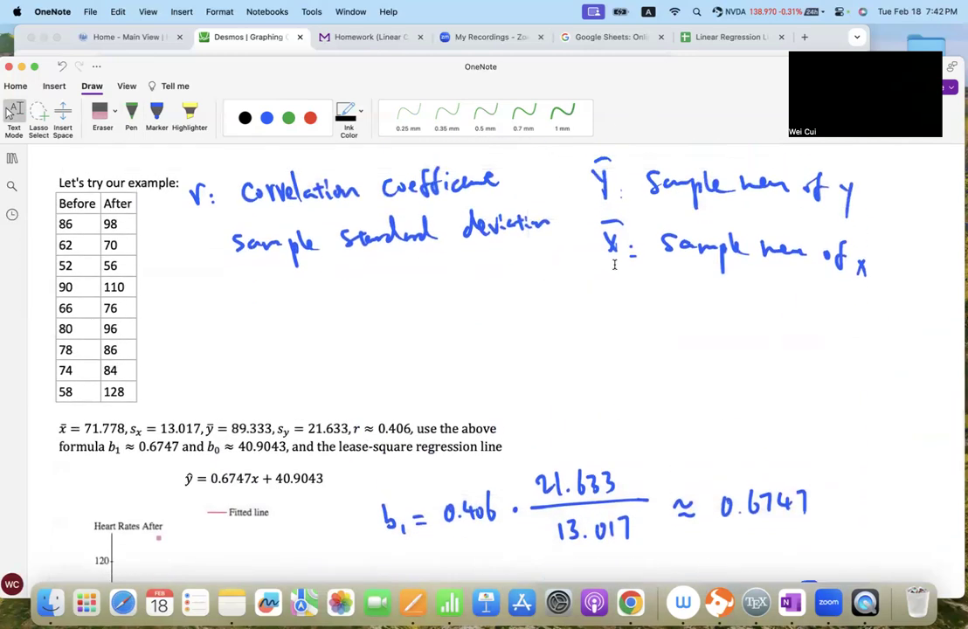
- Switch to the Linear Regression Line spreadsheet in Google Sheets and insert a scatter chart of A2:B10
click(736, 41)
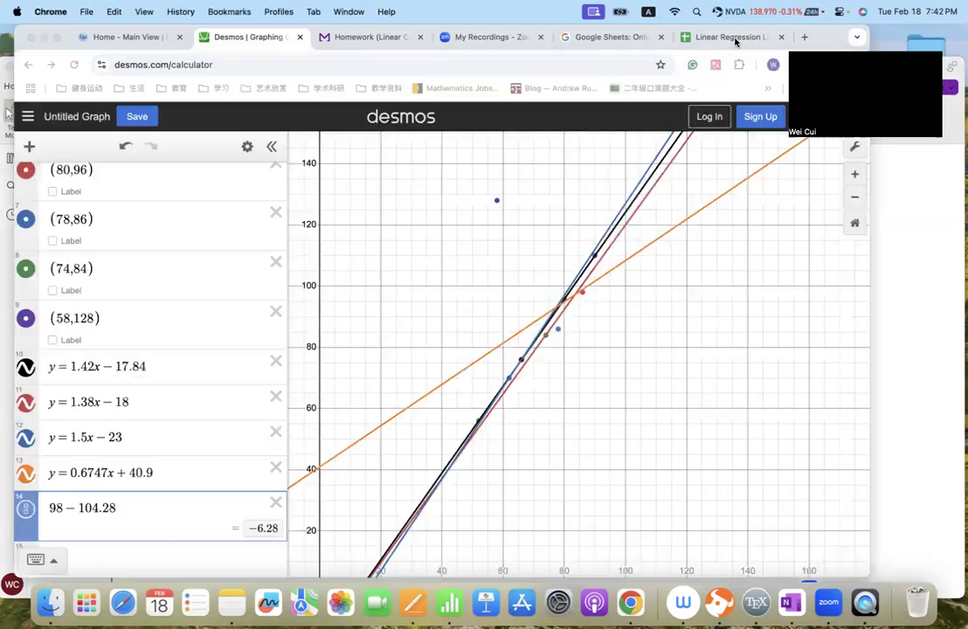
click(736, 41)
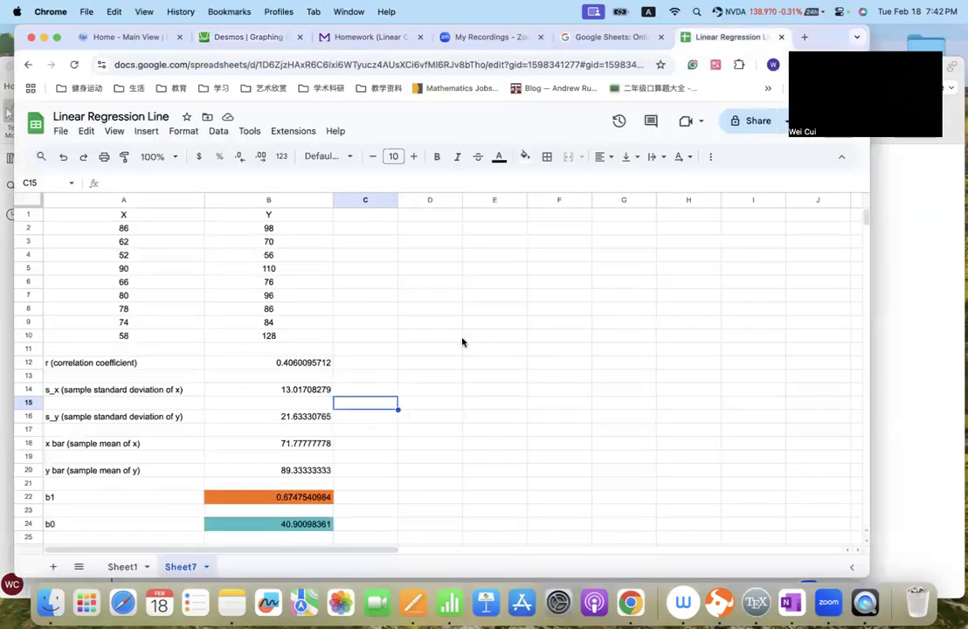
click(119, 228)
shift+click(292, 336)
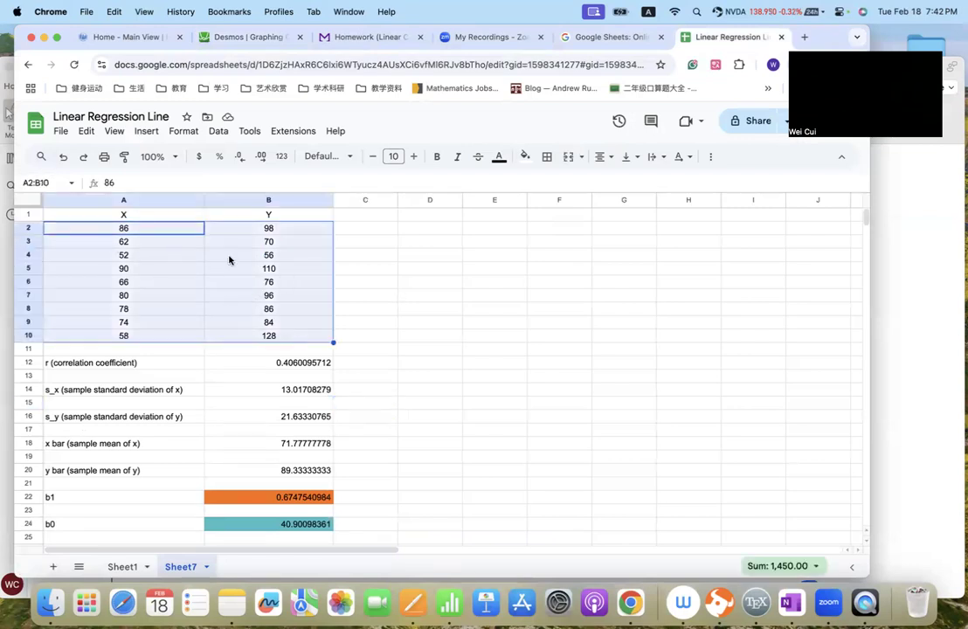
click(710, 162)
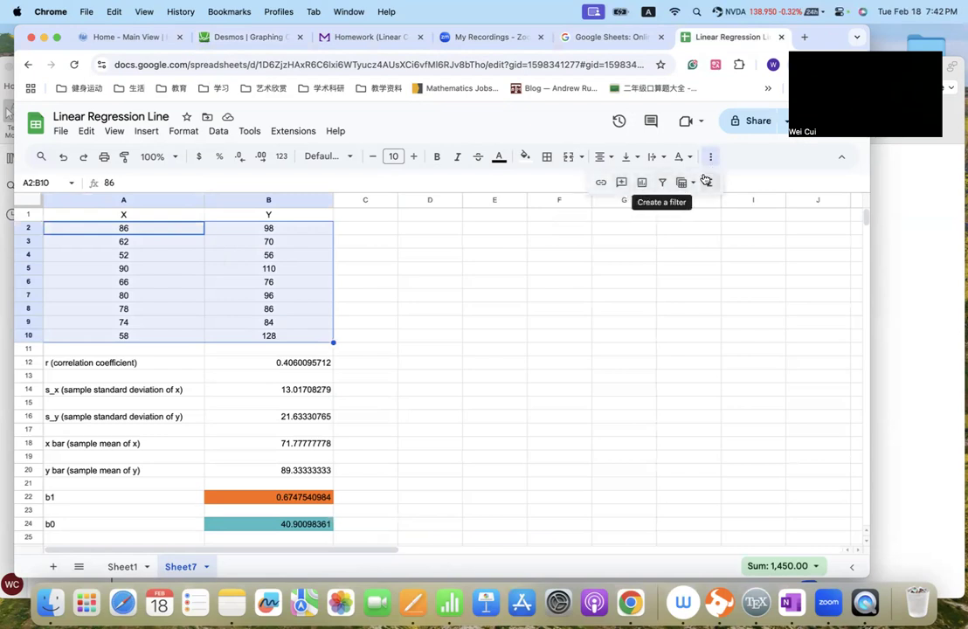
click(644, 190)
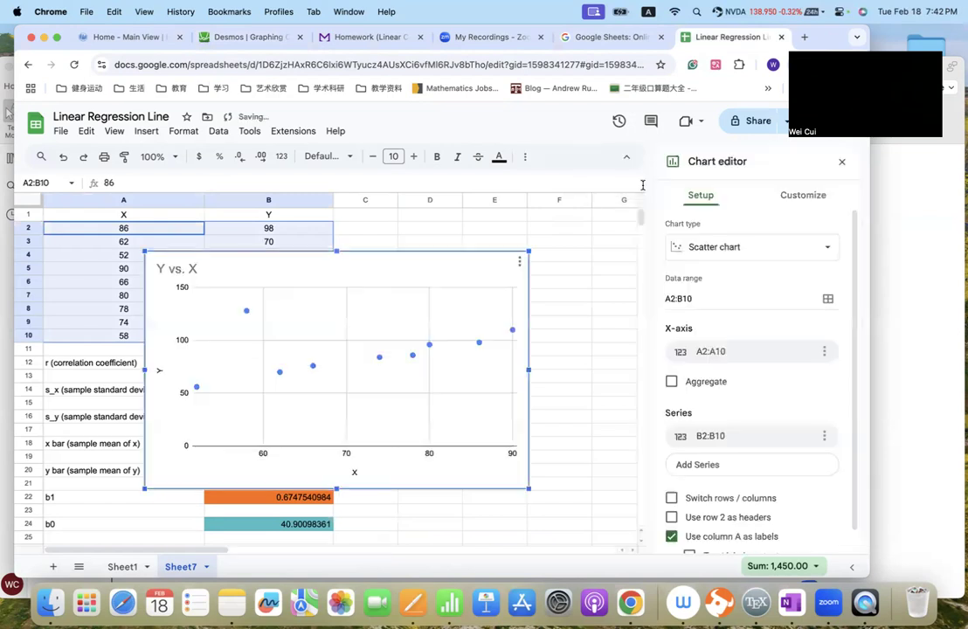
click(757, 250)
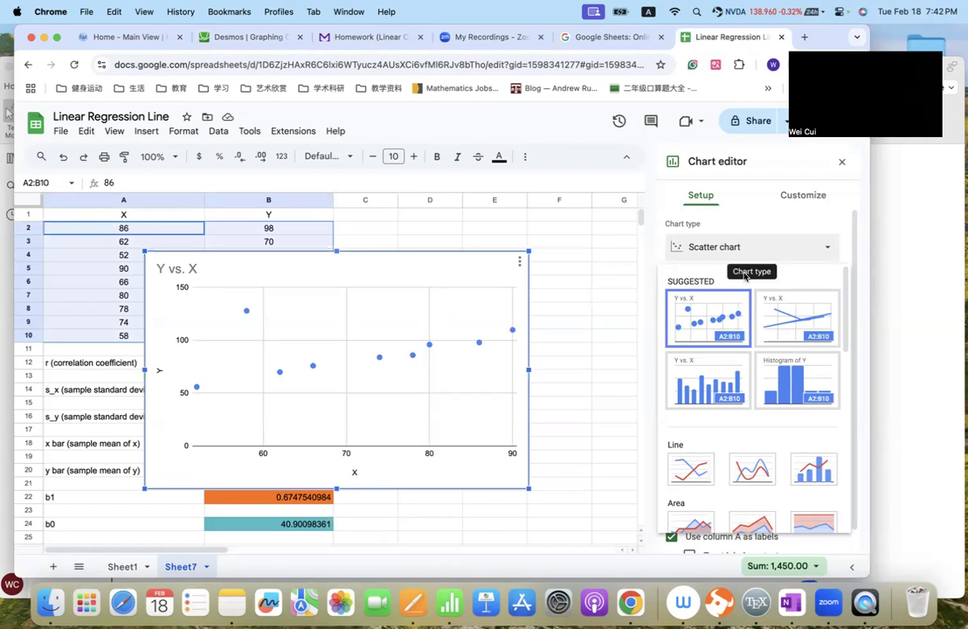
scroll(712, 300, down, 1)
scroll(712, 300, up, 1)
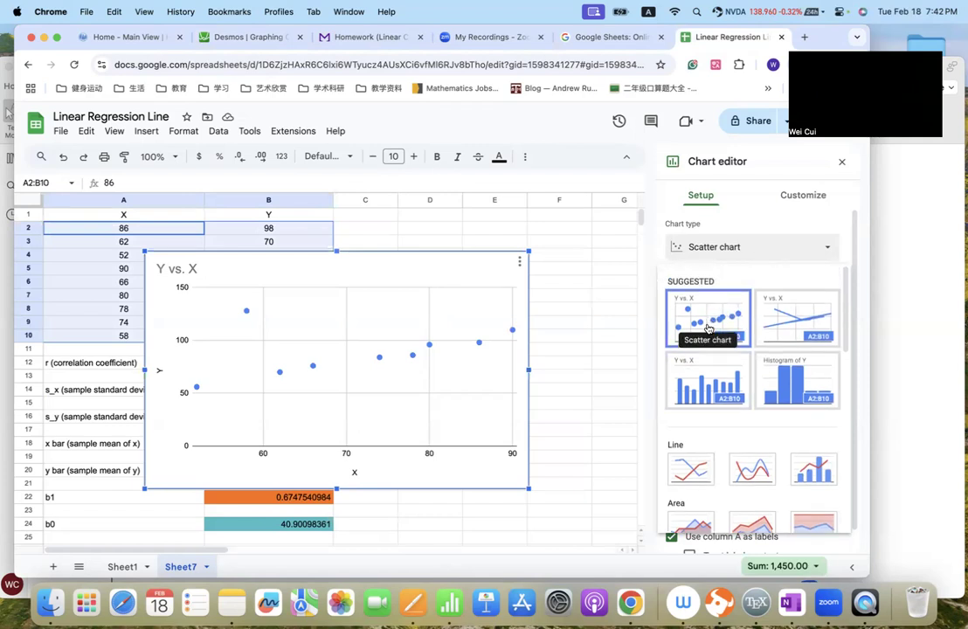
click(752, 246)
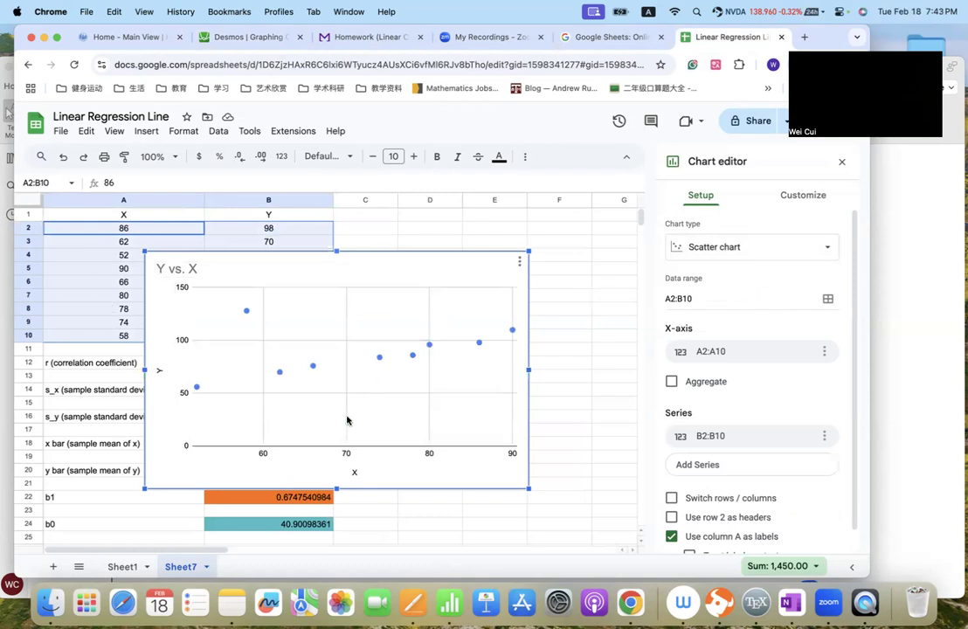
- Set the chart's horizontal axis title to "Heart Rate Before"
click(357, 475)
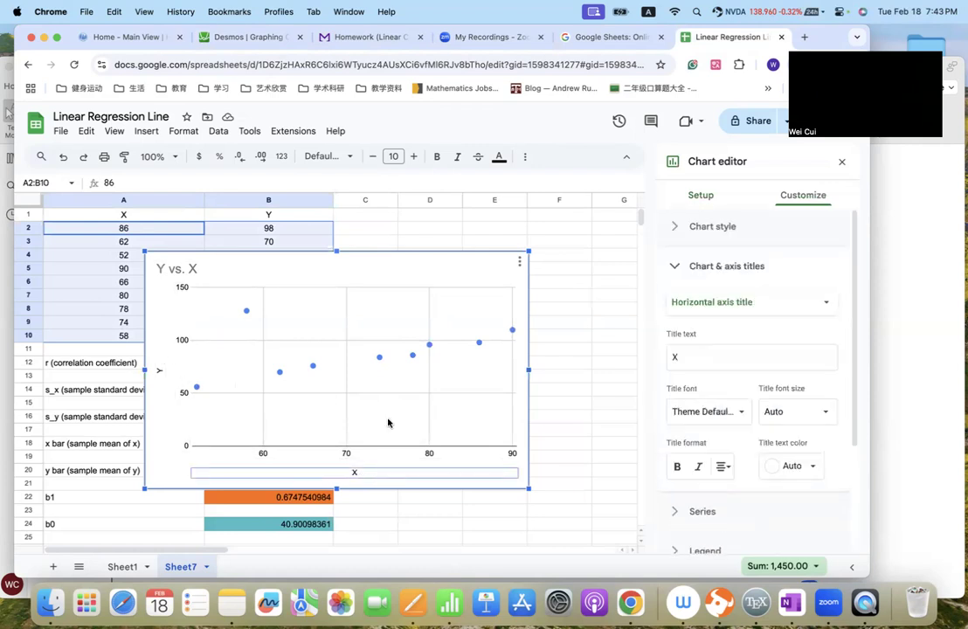
click(705, 356)
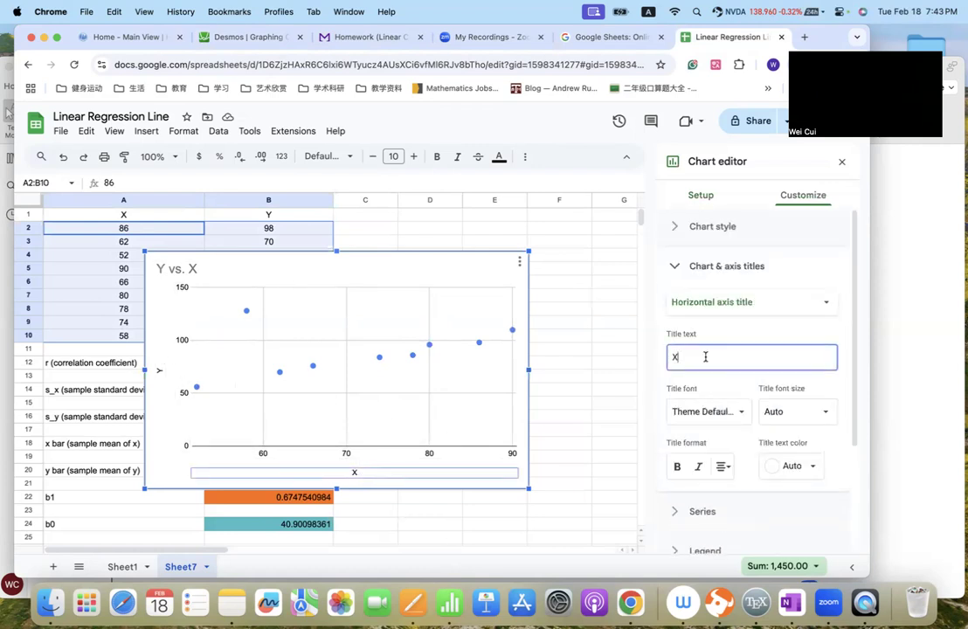
drag(705, 357, 654, 360)
text(Heart Rate Before)
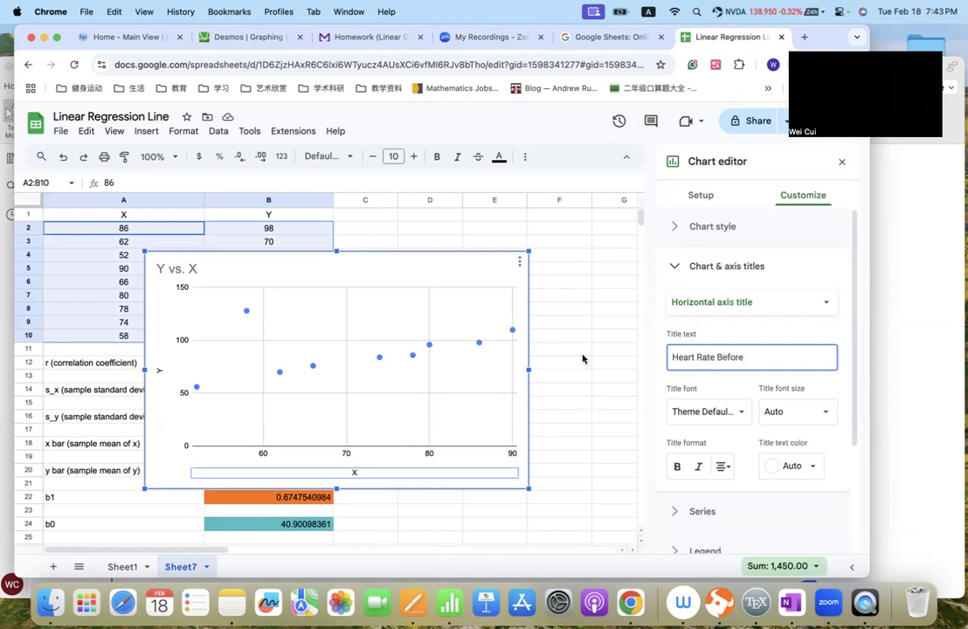
- Set the scatter chart's vertical axis title to "Heart Rate After"
click(158, 371)
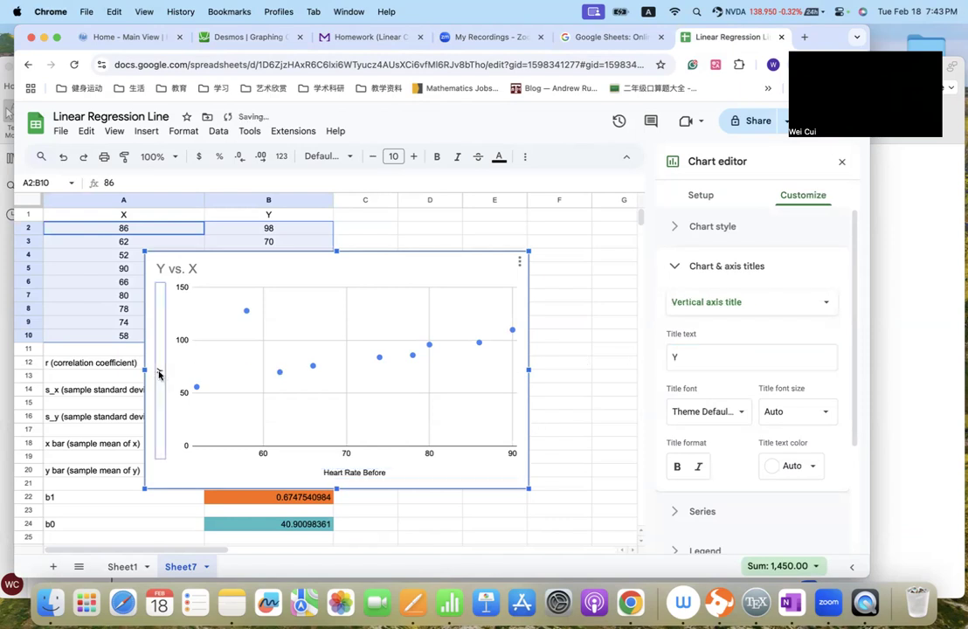
double_click(691, 356)
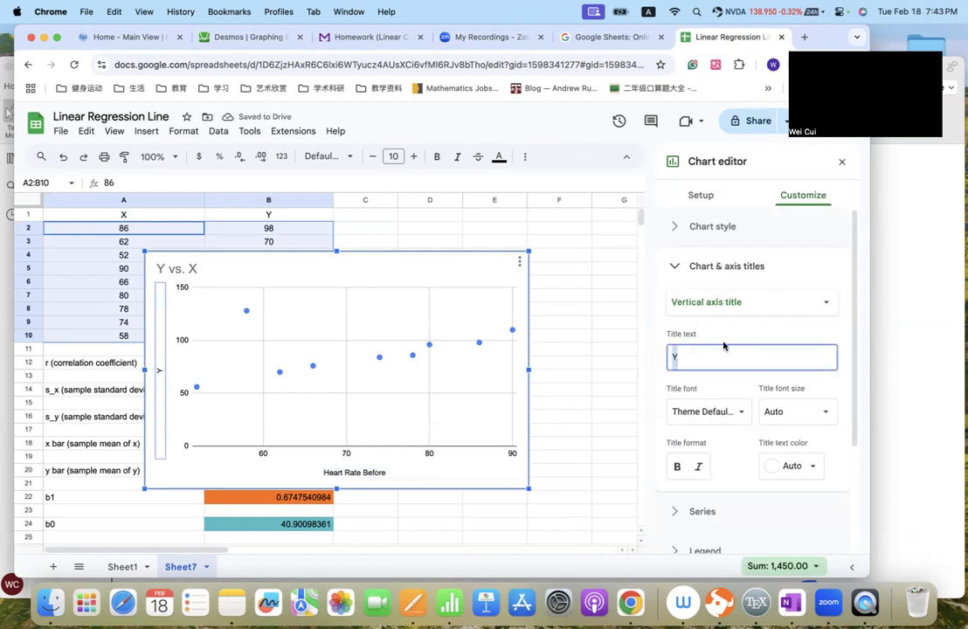
text(Heart Rate After)
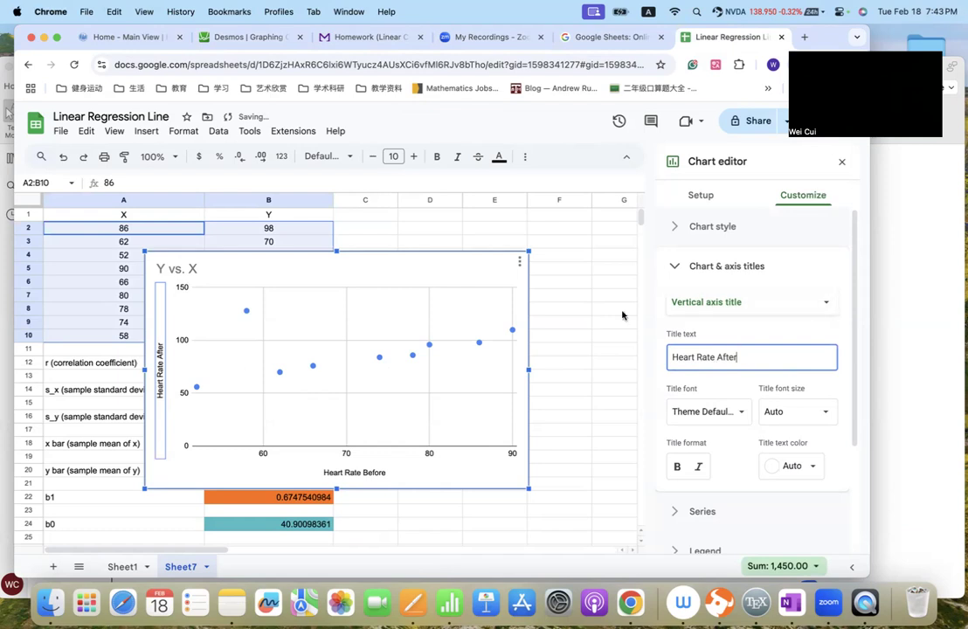
- Change the chart title to "Heart Rate Before v.s. Heart Rate After"
click(185, 273)
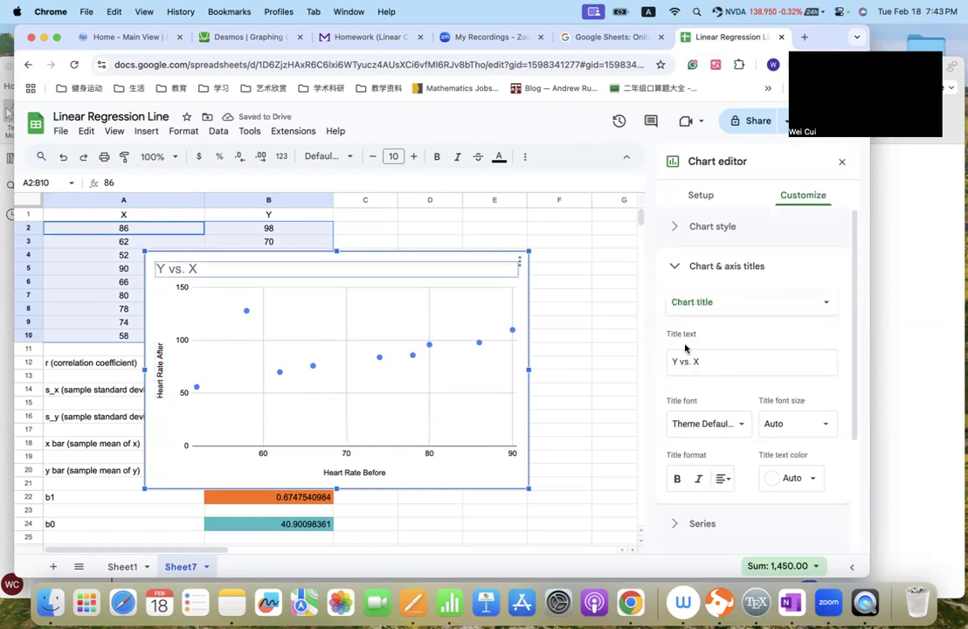
double_click(197, 270)
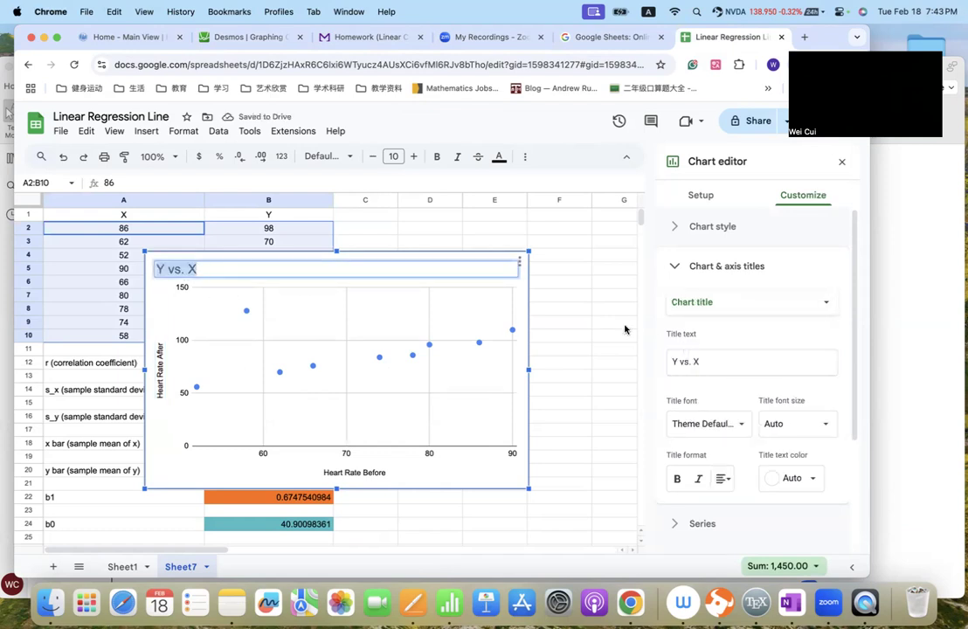
triple_click(725, 361)
text(Hear)
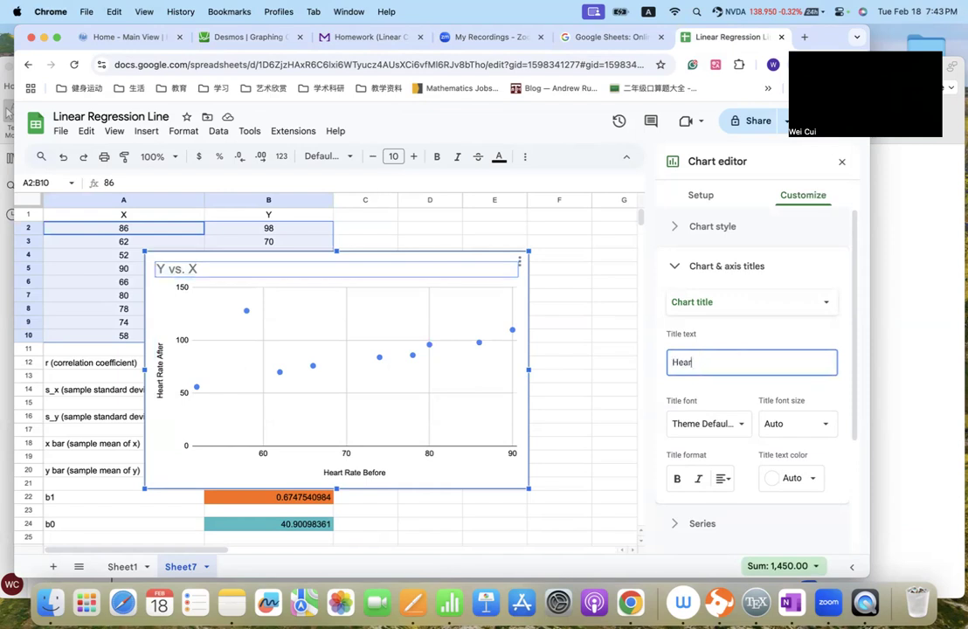
text(t Rate B)
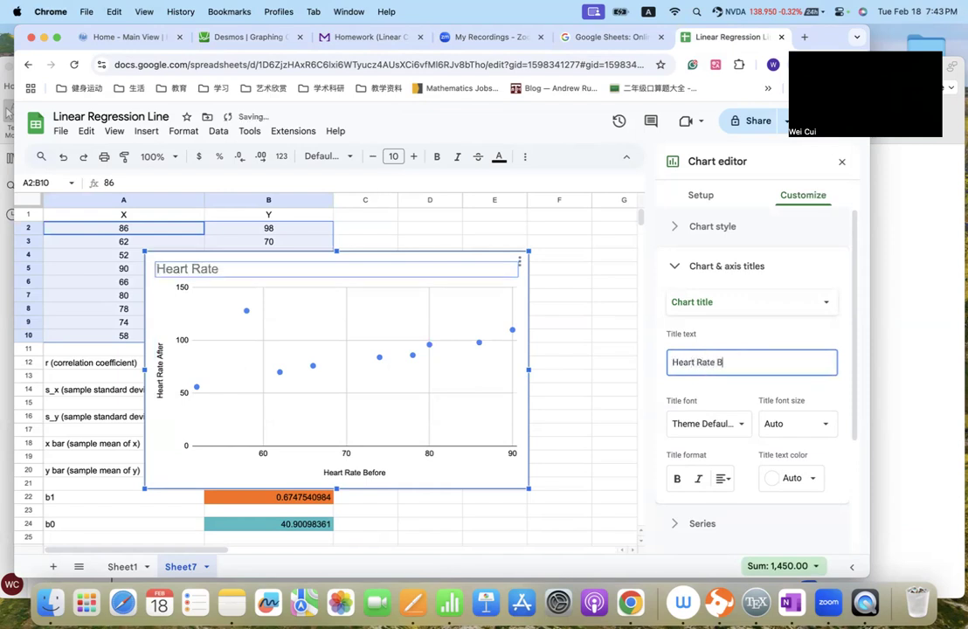
text(efore v.s. Heart)
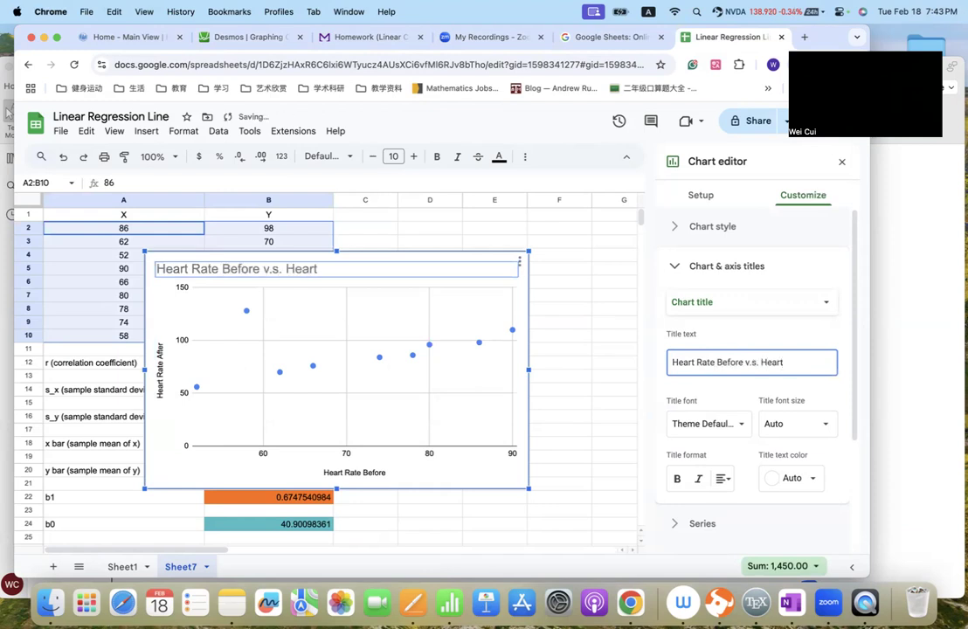
text( Raet)
key(BackSpace)
text(te After)
click(752, 323)
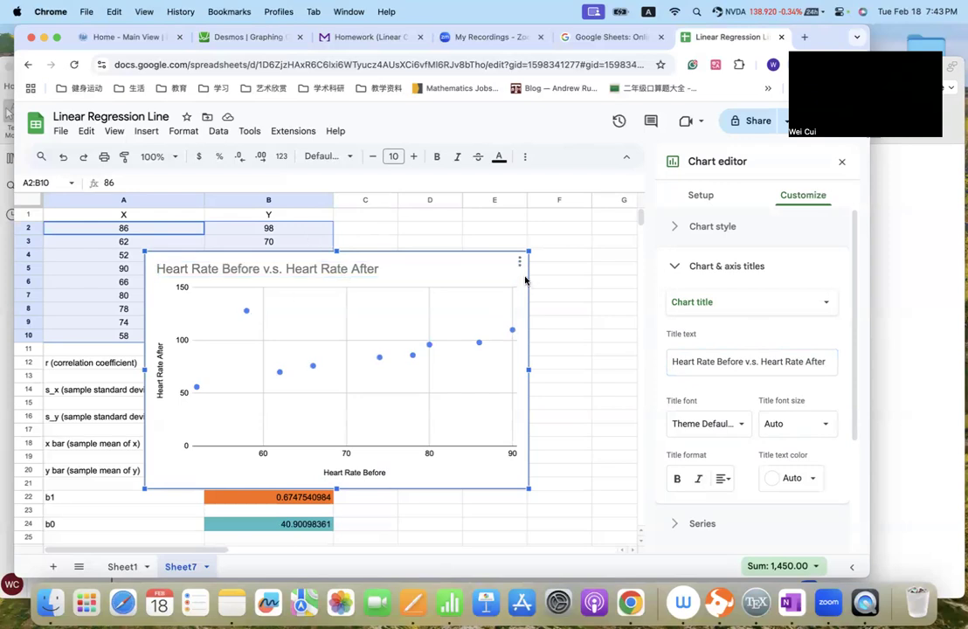
- Add a linear trendline to the heart-rate data series in the scatter chart
click(674, 268)
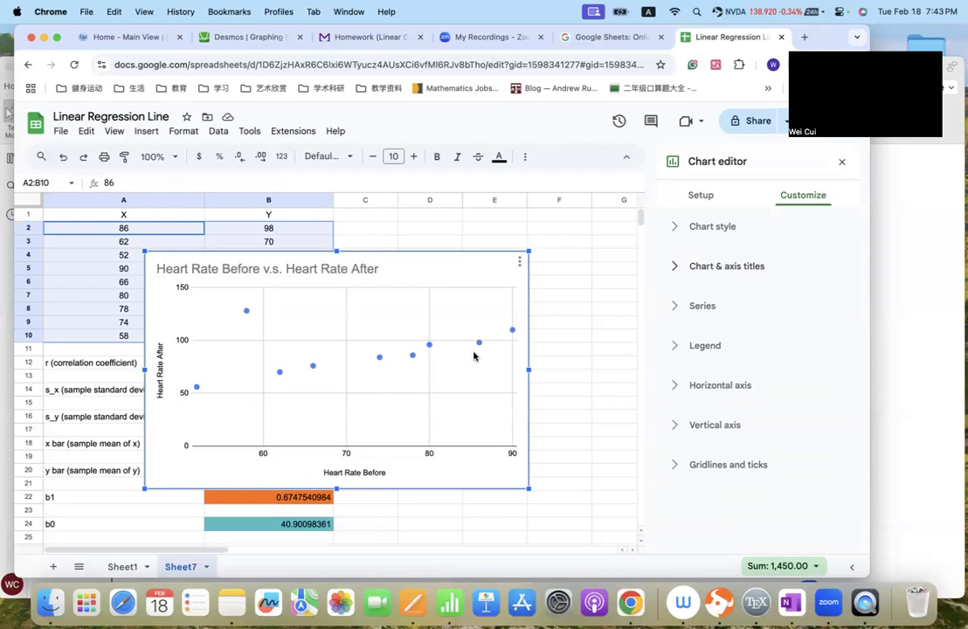
click(702, 198)
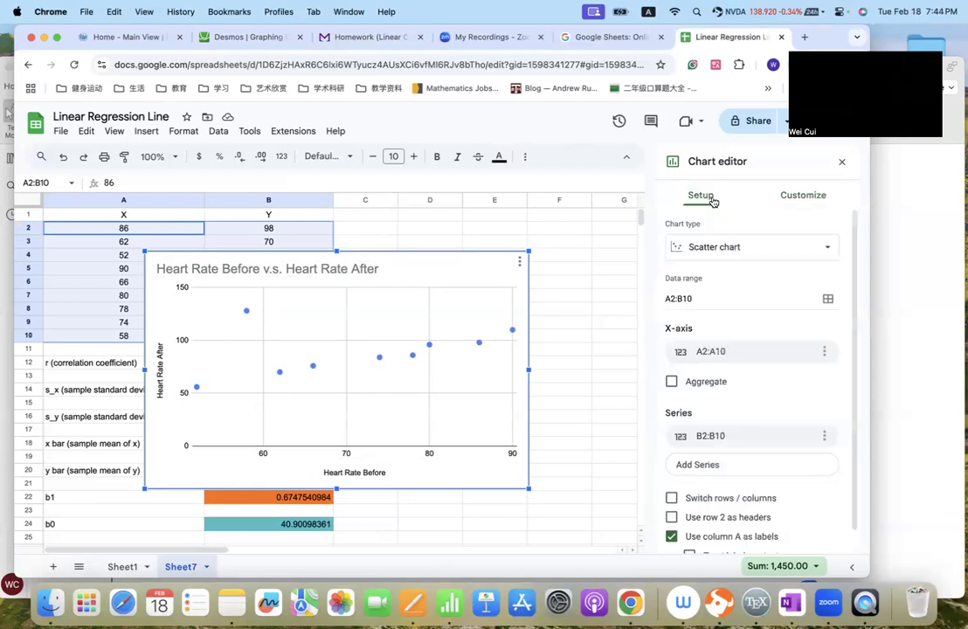
click(808, 199)
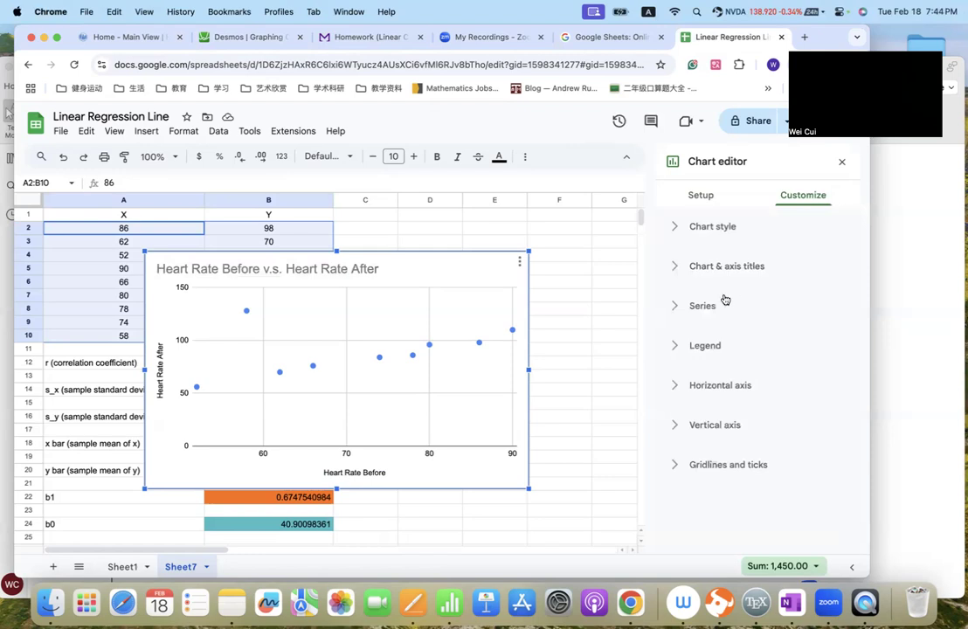
click(674, 313)
scroll(730, 395, down, 3)
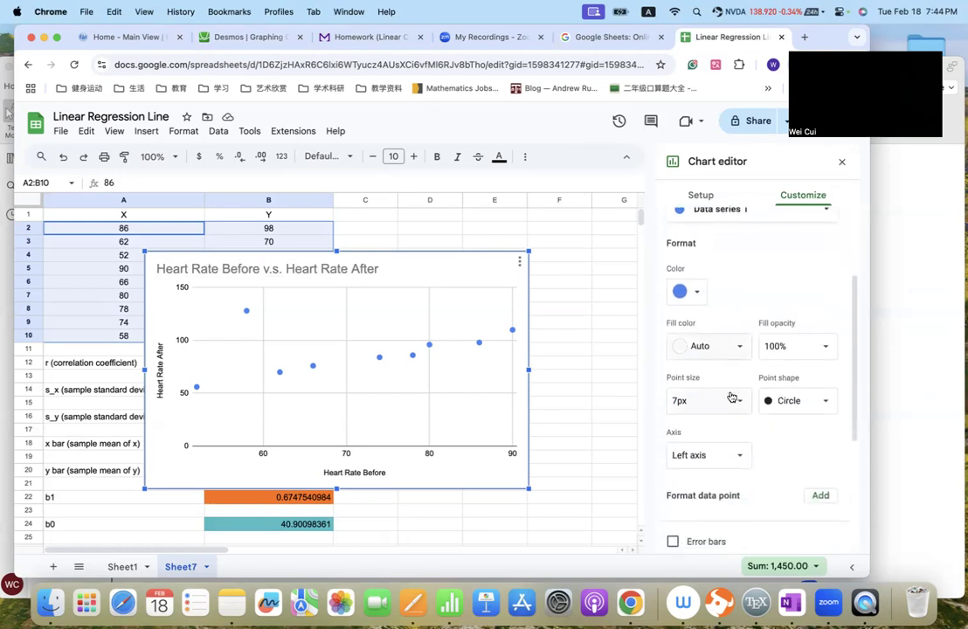
scroll(731, 398, down, 5)
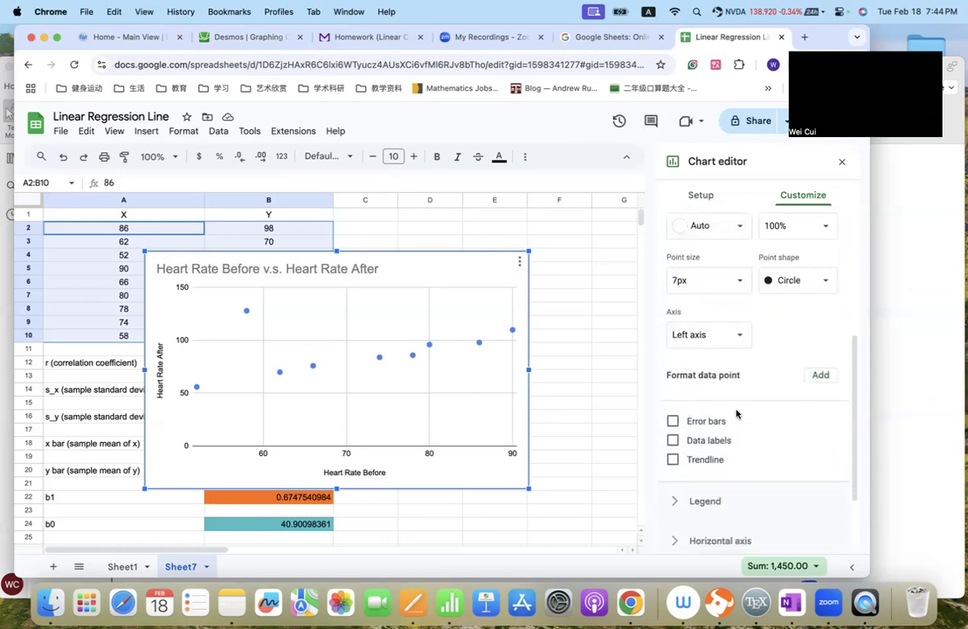
scroll(698, 411, down, 1)
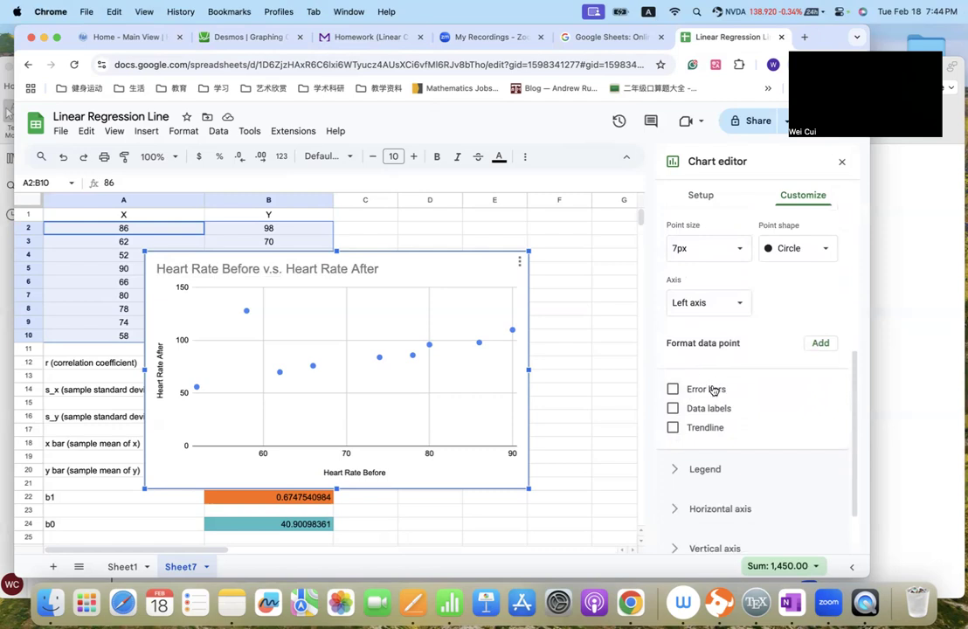
scroll(713, 391, down, 2)
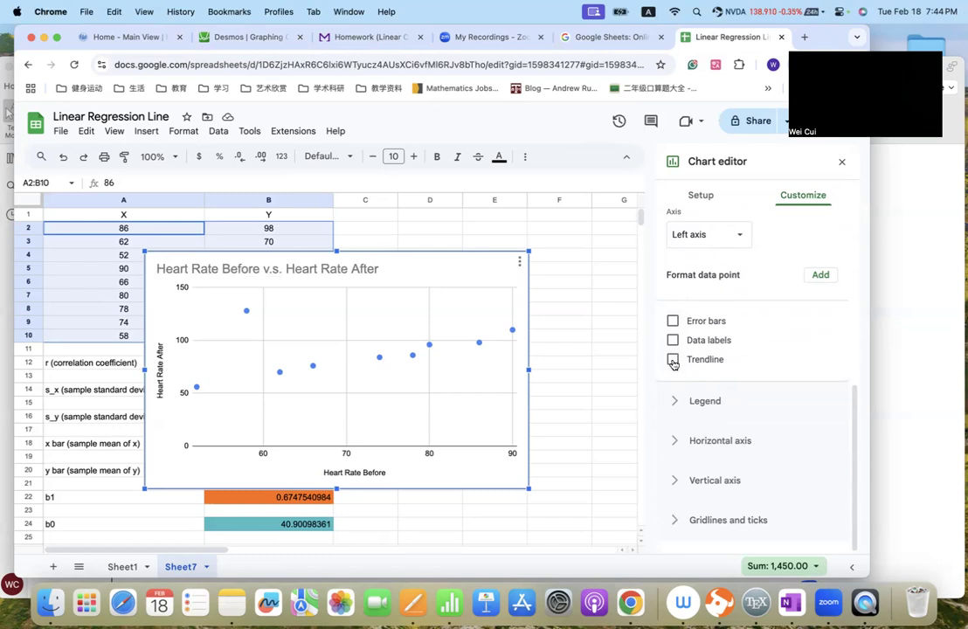
click(673, 360)
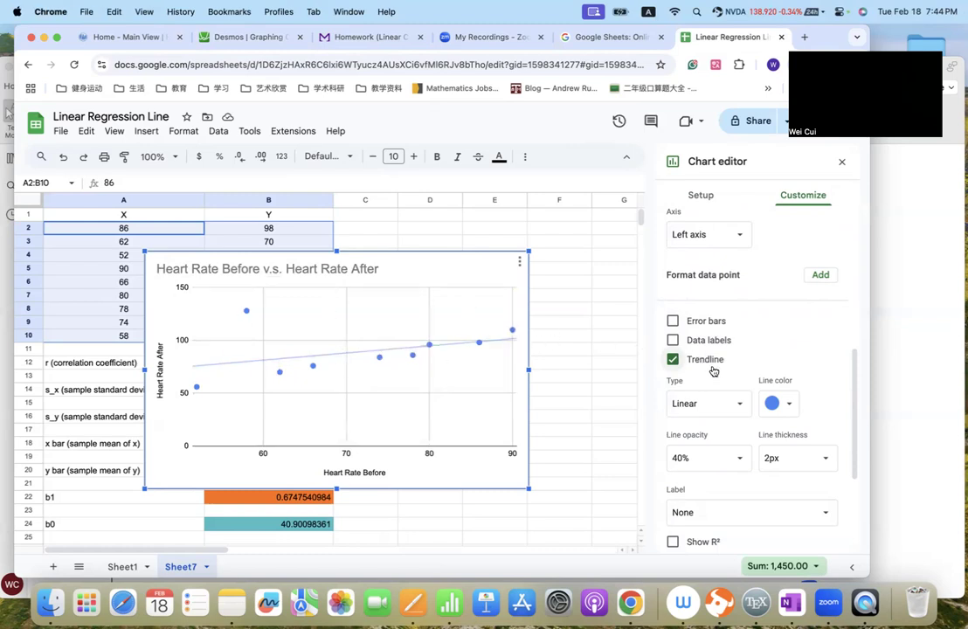
- Label the chart's trendline with its equation
scroll(732, 400, down, 3)
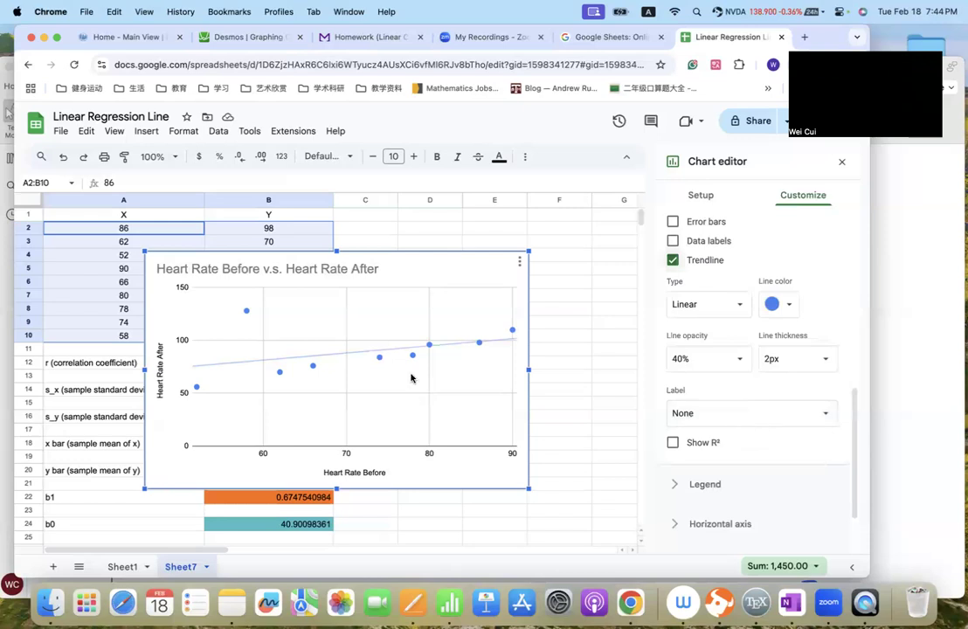
click(734, 423)
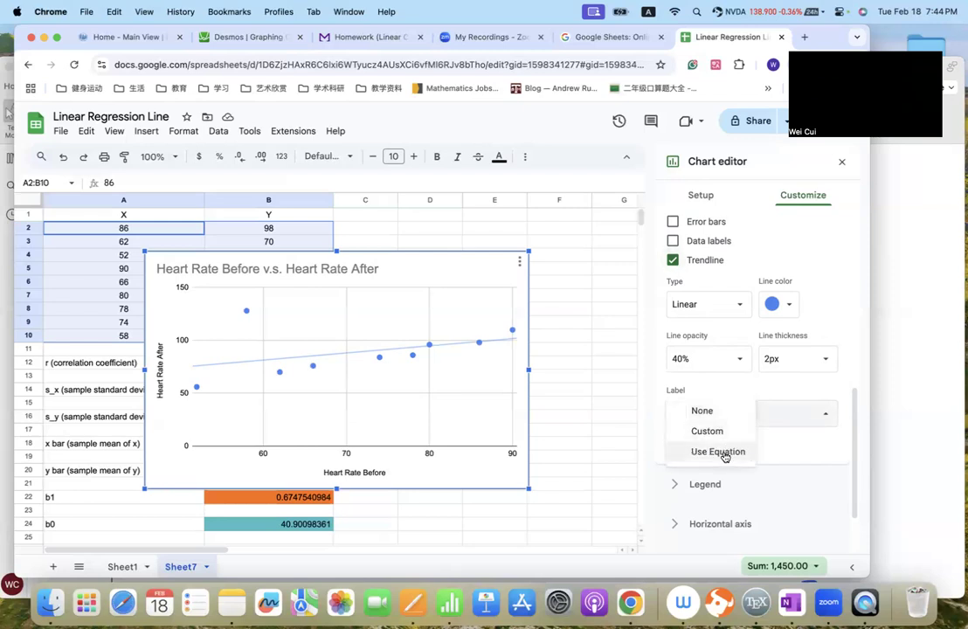
click(718, 451)
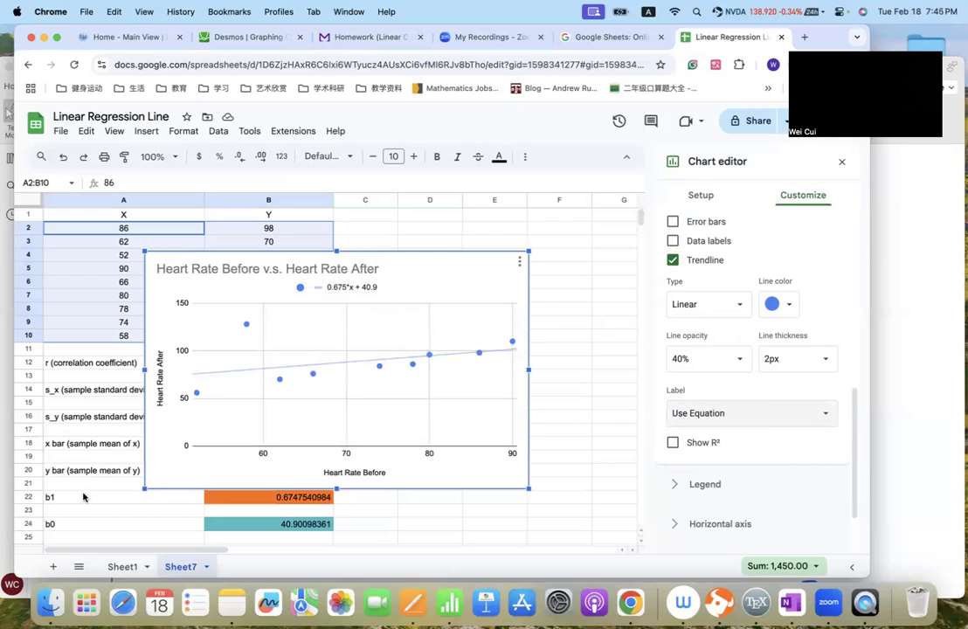
- Move the scatter chart up and to the right, leaving the b1 and b0 results uncovered and the whole chart in view
scroll(88, 469, down, 1)
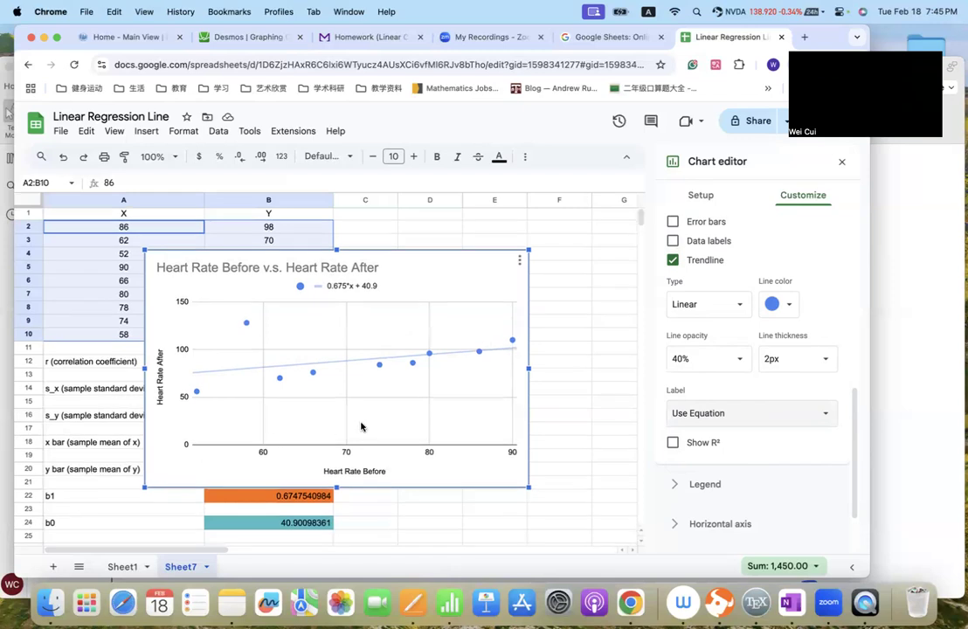
drag(433, 251, 577, 201)
scroll(146, 462, down, 5)
scroll(449, 329, up, 5)
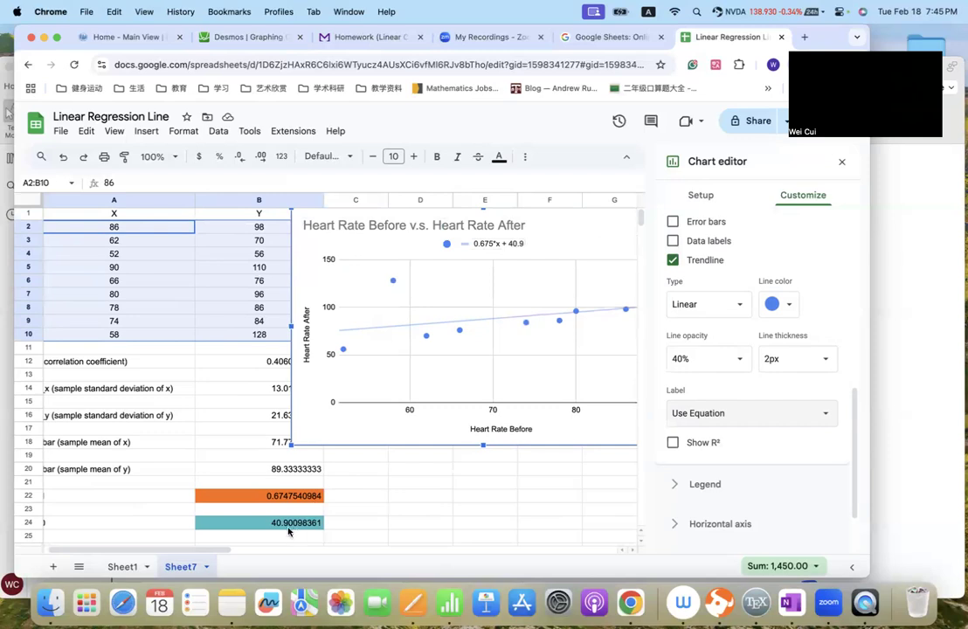
drag(561, 224, 507, 223)
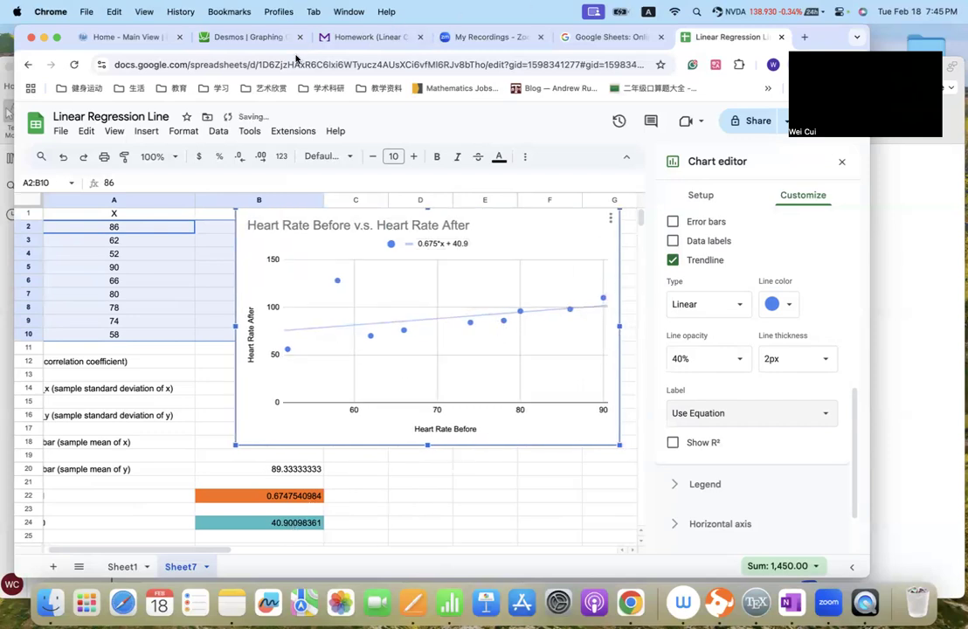
- Switch to the Linear Correlation homework page and look through its first questions on linear models and regression
click(361, 37)
scroll(356, 246, up, 15)
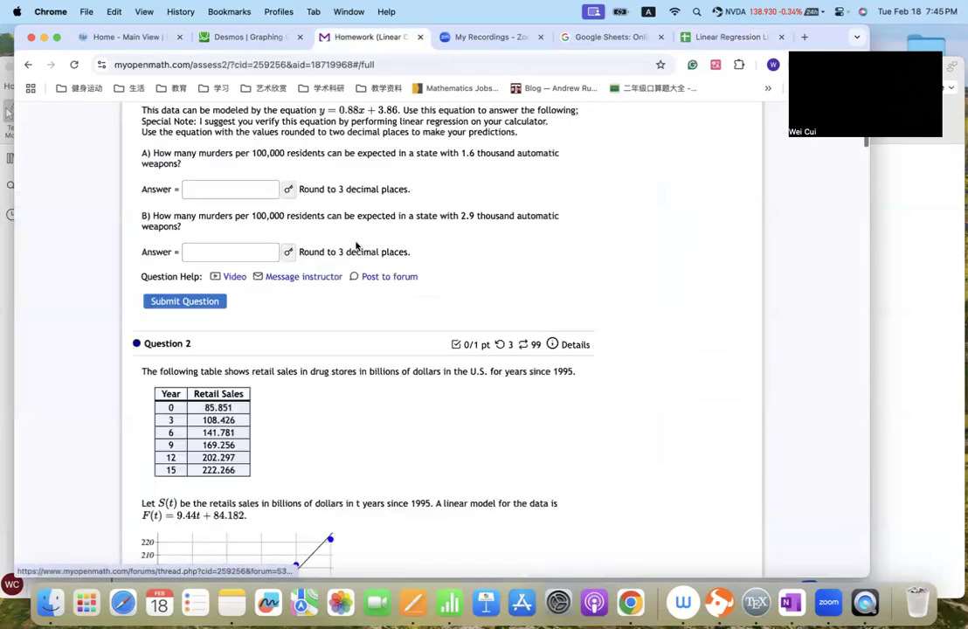
scroll(356, 246, up, 5)
scroll(356, 246, down, 20)
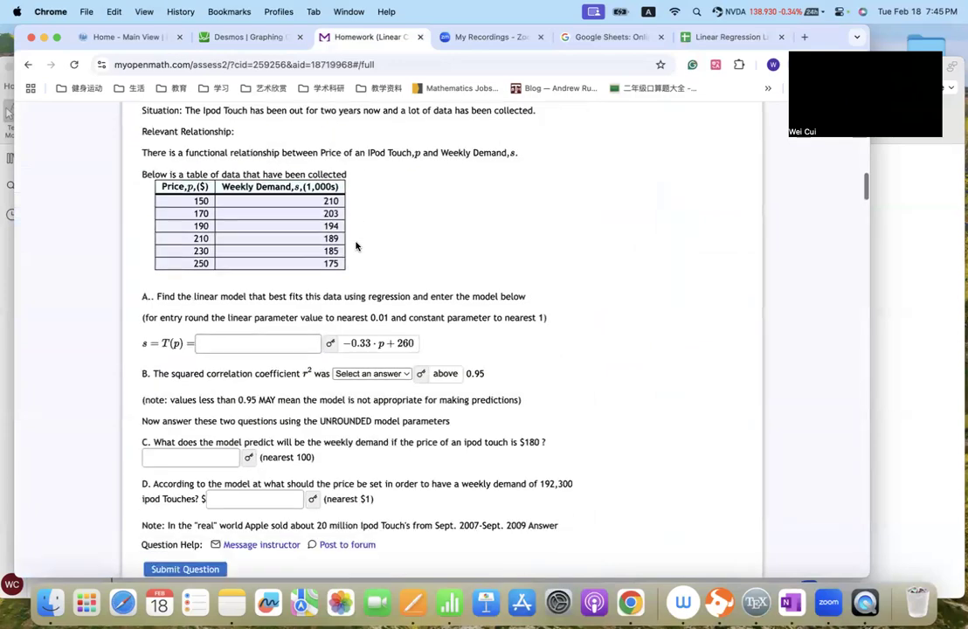
scroll(355, 246, up, 4)
scroll(289, 299, down, 4)
scroll(289, 299, down, 3)
scroll(289, 298, up, 10)
scroll(289, 299, up, 2)
scroll(289, 299, down, 20)
scroll(289, 299, up, 15)
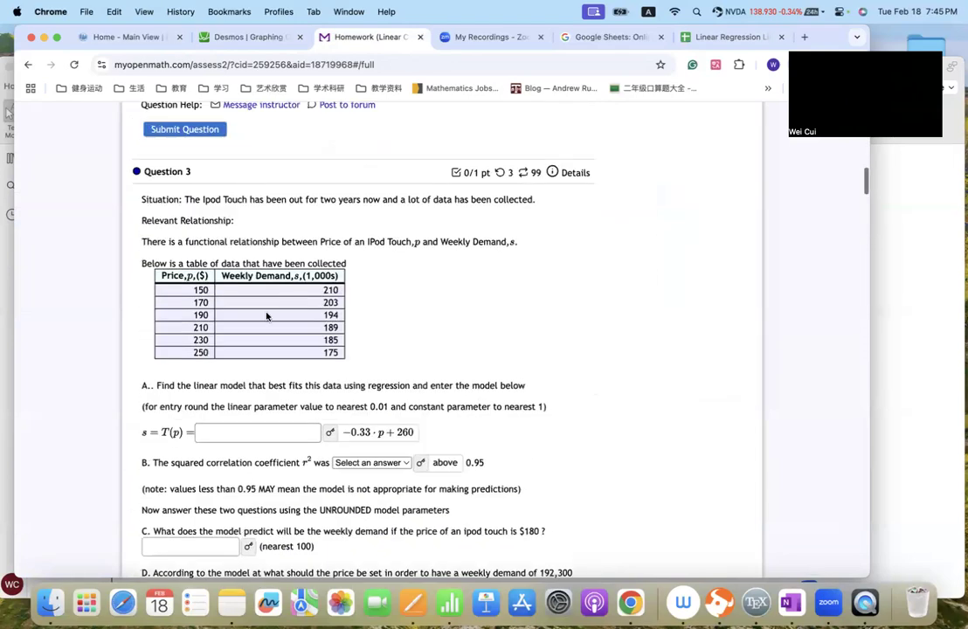
- Submit Question 3 with "above" for part B and 1 for parts C and D, and request a similar question
drag(181, 291, 331, 345)
scroll(256, 408, down, 3)
click(179, 427)
click(402, 347)
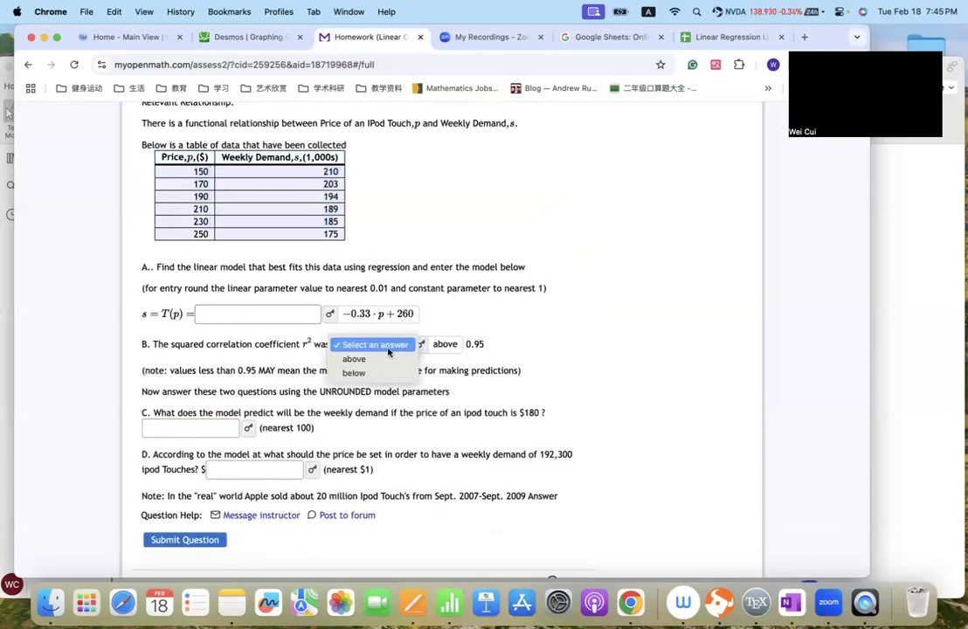
click(397, 359)
click(200, 428)
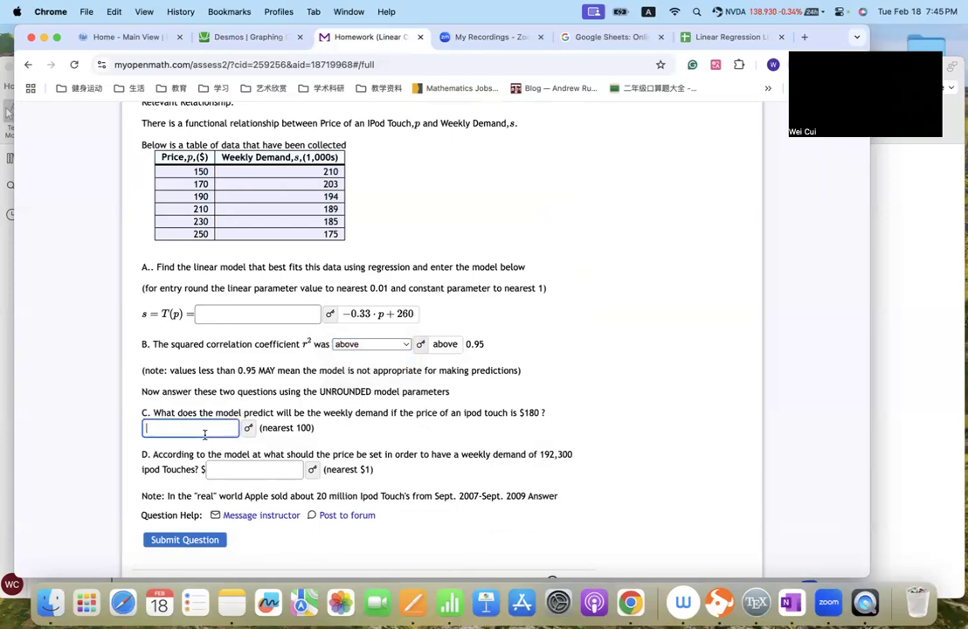
text(1)
key(Tab)
text(1)
click(187, 541)
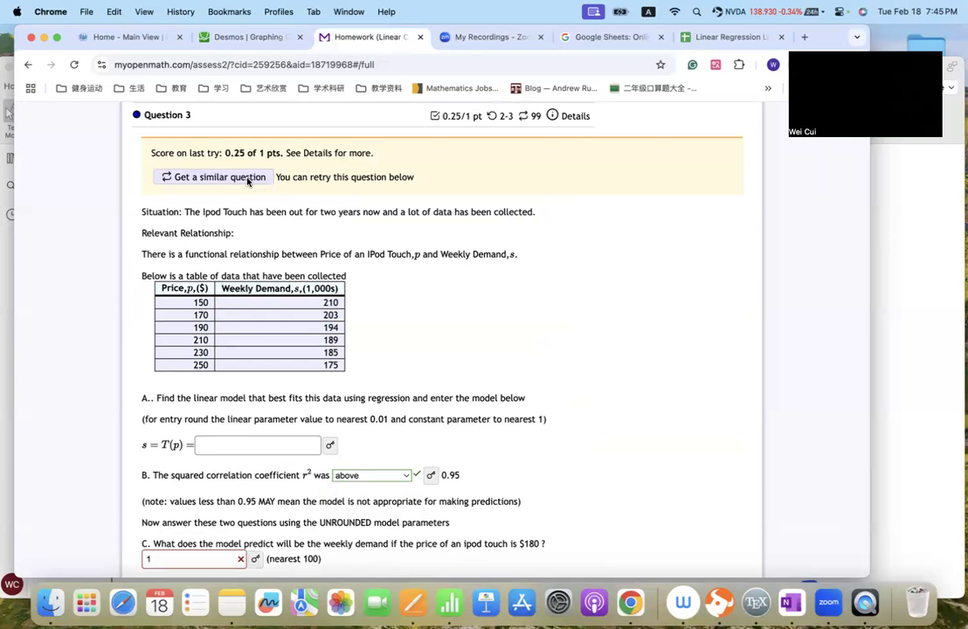
click(248, 181)
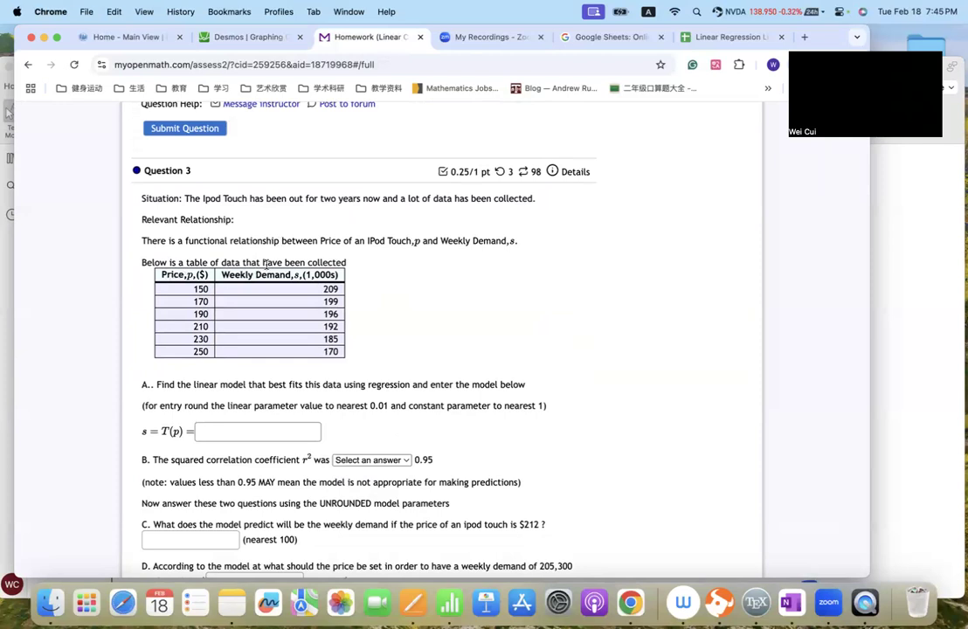
- Copy the price and weekly demand values from the new Question 3 data table
scroll(253, 285, down, 1)
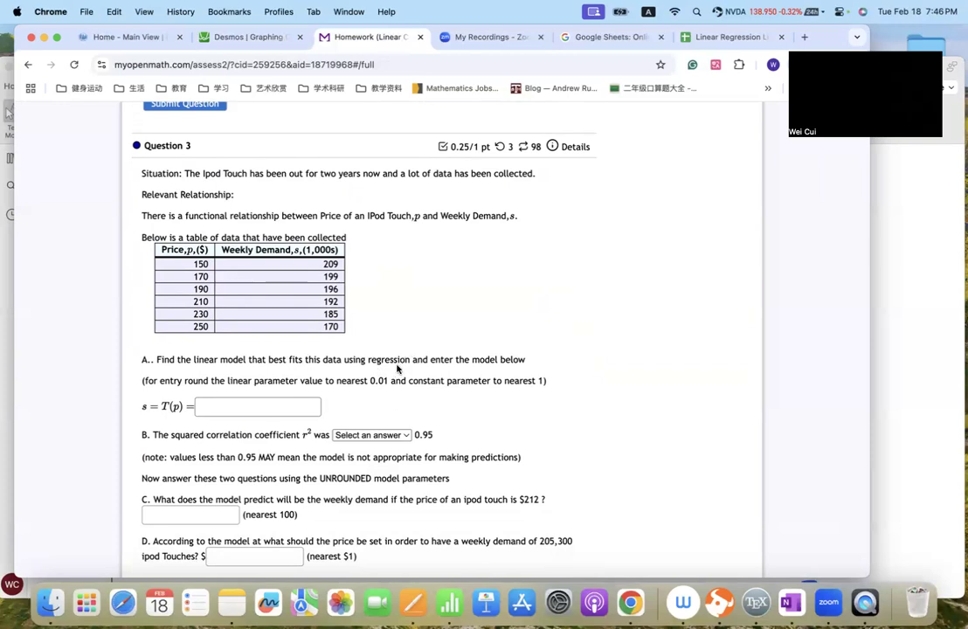
drag(191, 264, 339, 327)
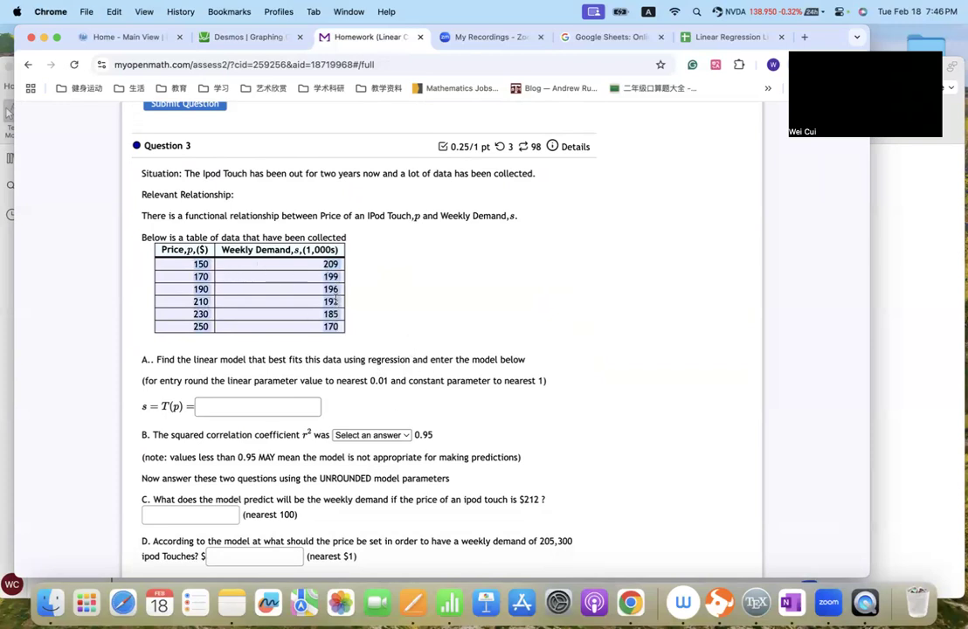
right_click(288, 297)
click(301, 321)
- Return to the Linear Regression Line spreadsheet, add a new blank sheet, and select its column A
click(824, 327)
click(905, 319)
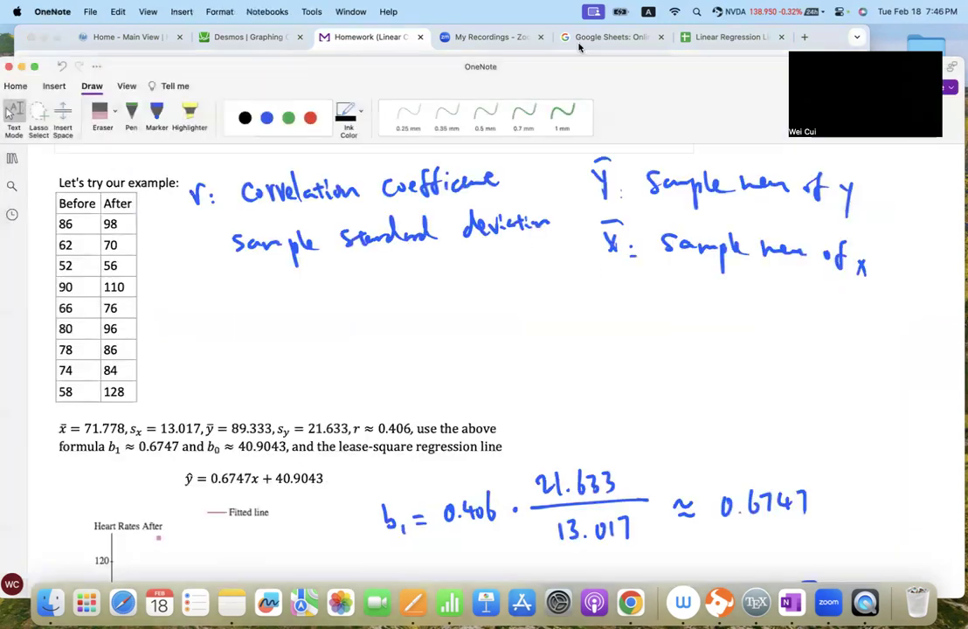
click(702, 41)
click(702, 41)
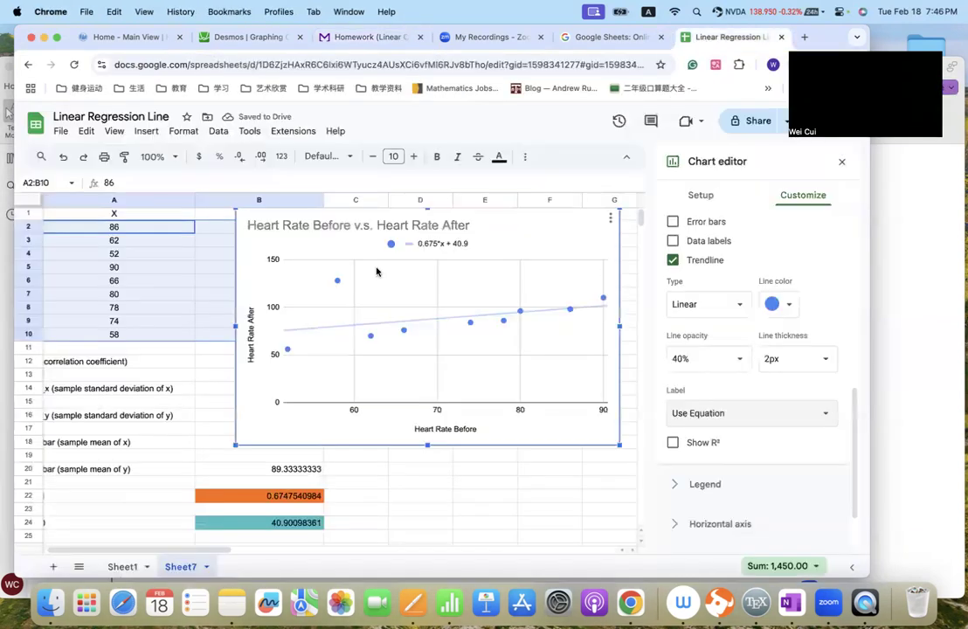
click(52, 569)
click(76, 200)
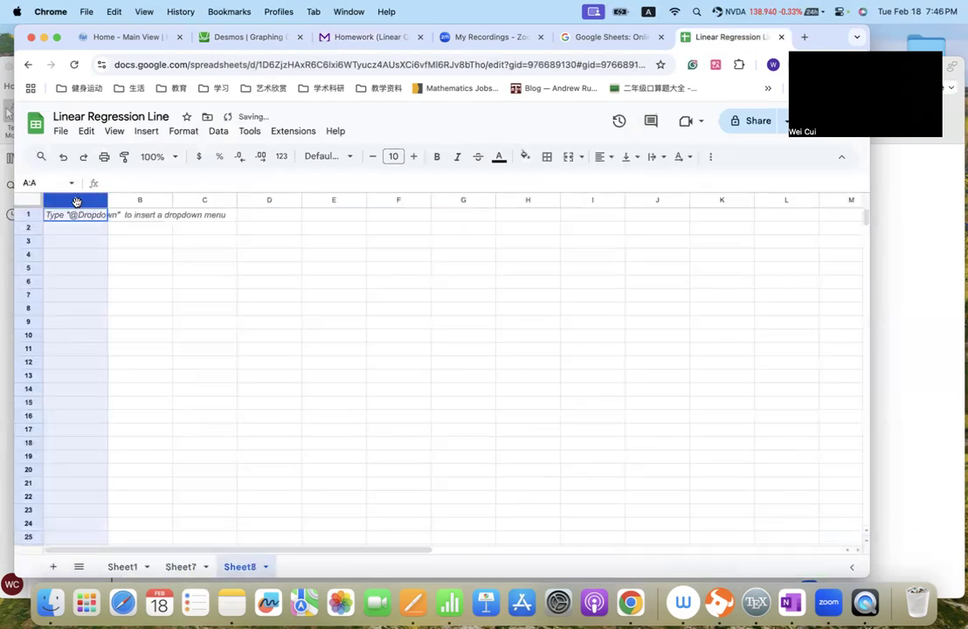
- Paste the copied price and weekly demand values into columns A and B of the new sheet
shift+click(146, 202)
key(super+v)
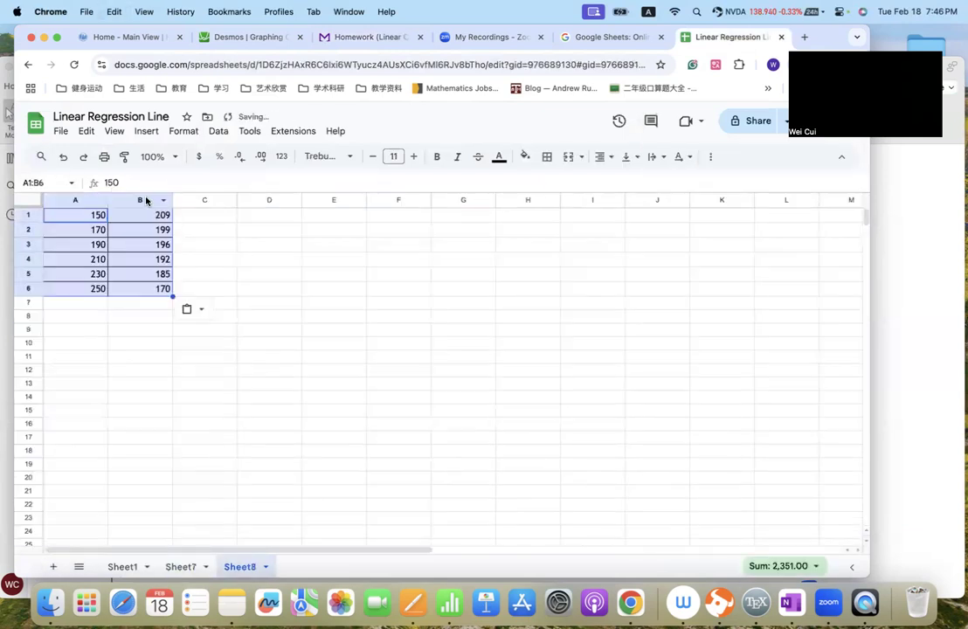
click(201, 231)
- Insert a chart from A1:B6 and change its type to a scatter chart
drag(91, 219, 162, 287)
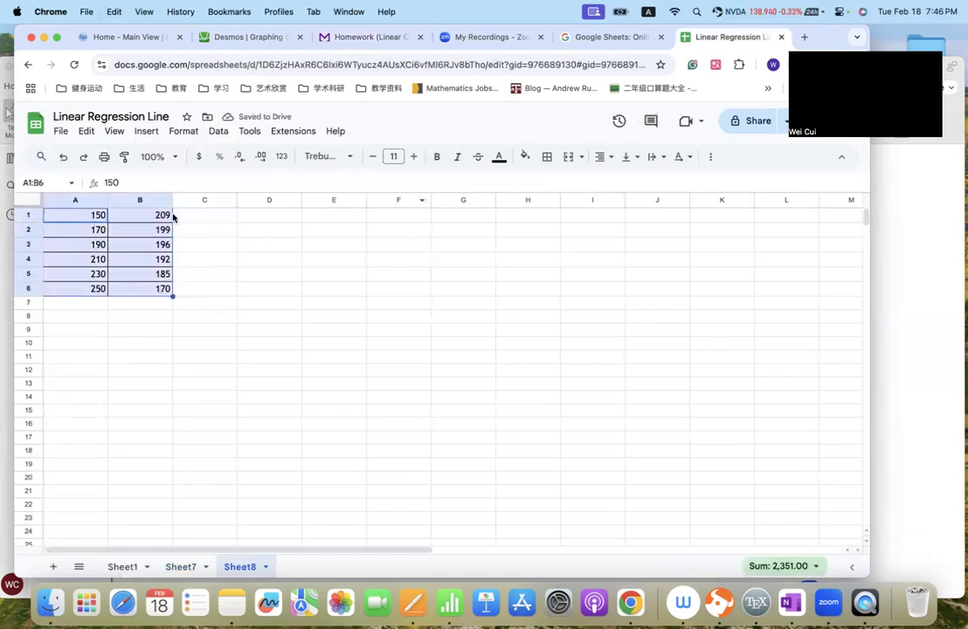
click(710, 157)
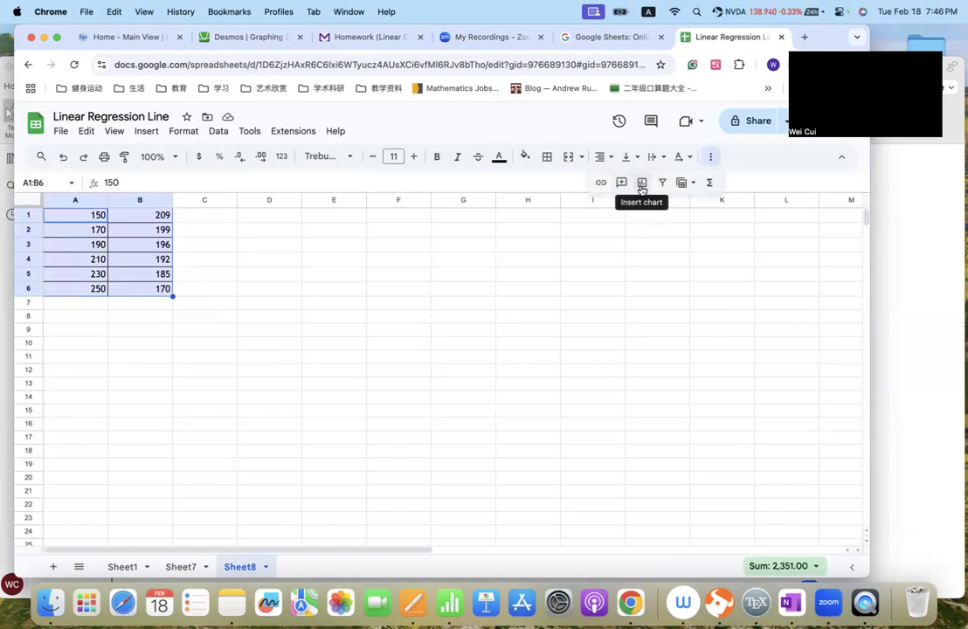
click(642, 183)
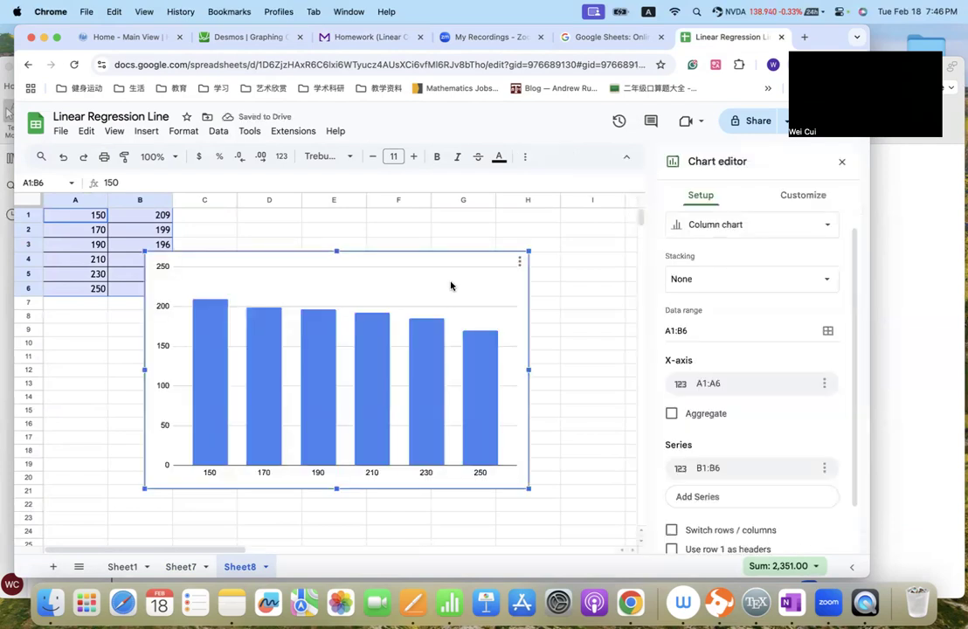
click(795, 226)
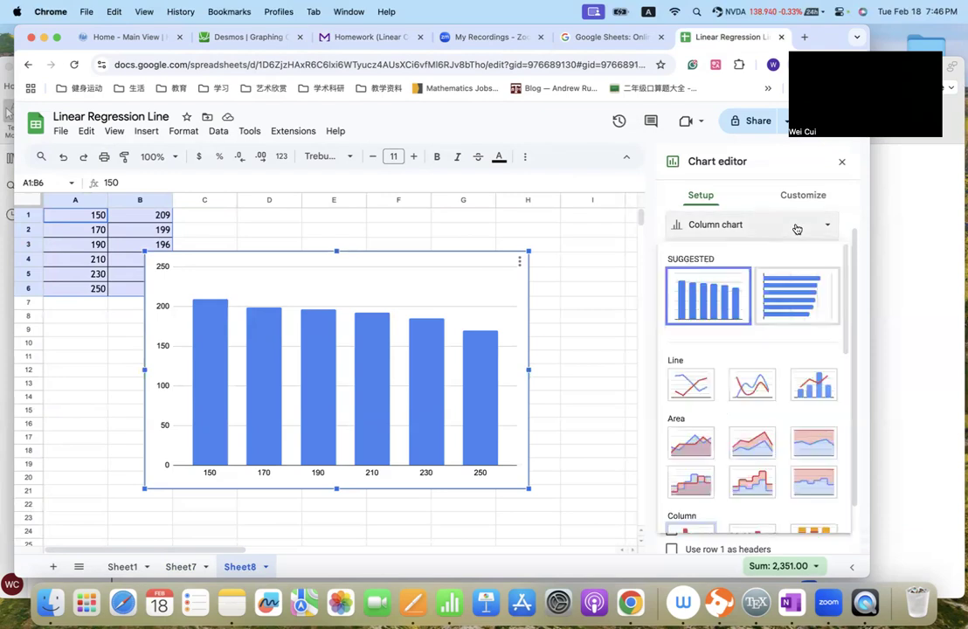
scroll(753, 349, down, 5)
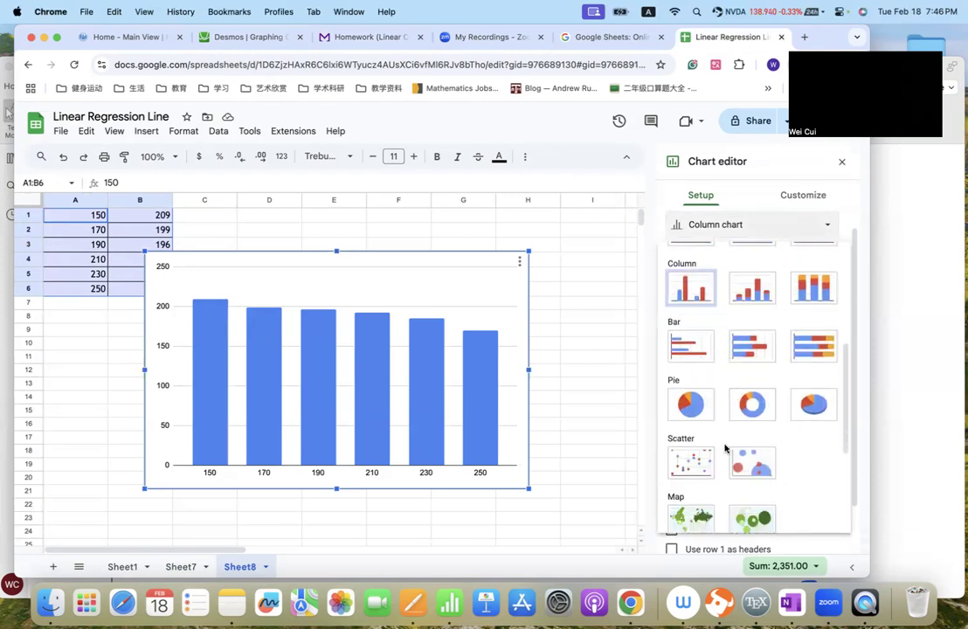
click(691, 463)
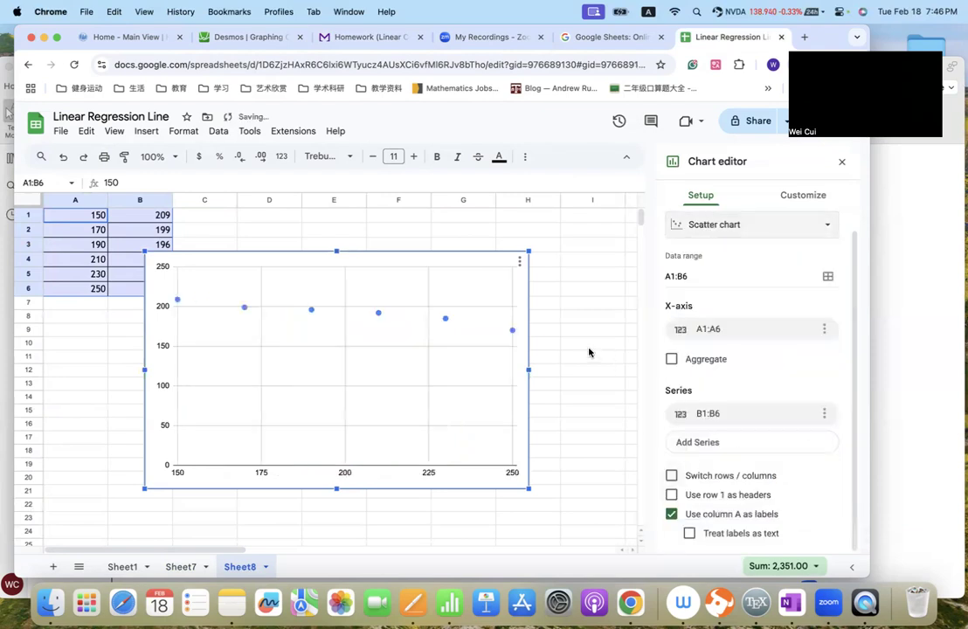
click(589, 349)
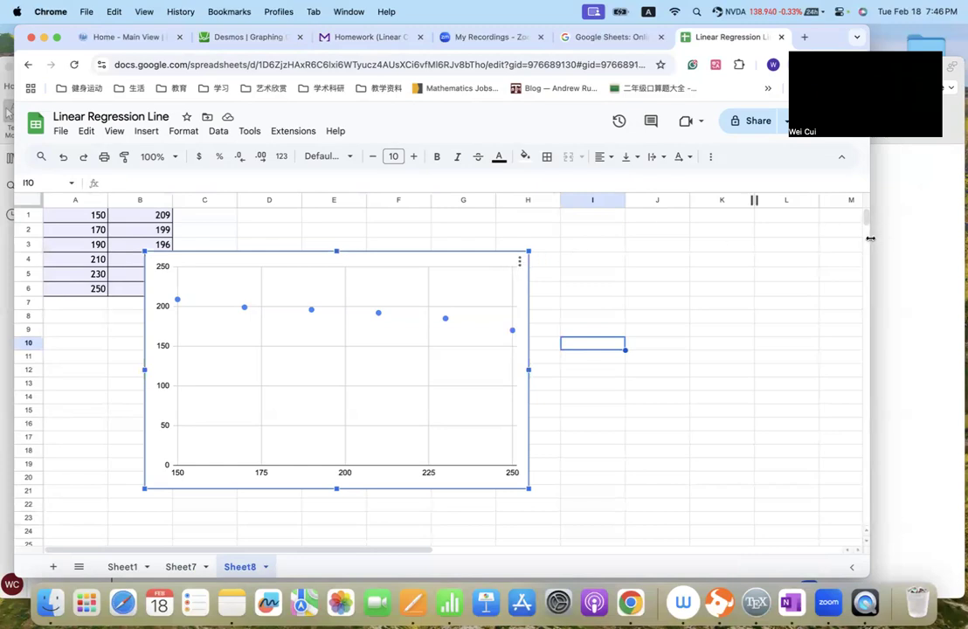
- Reopen the scatter chart for editing and add a trendline to its data series
click(709, 156)
click(648, 259)
click(513, 264)
click(520, 263)
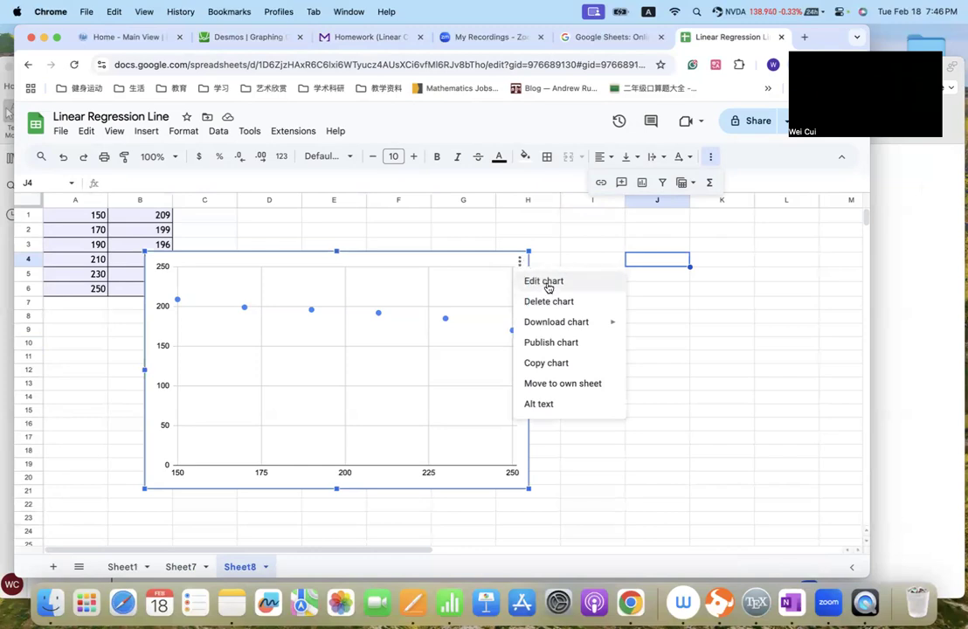
click(547, 289)
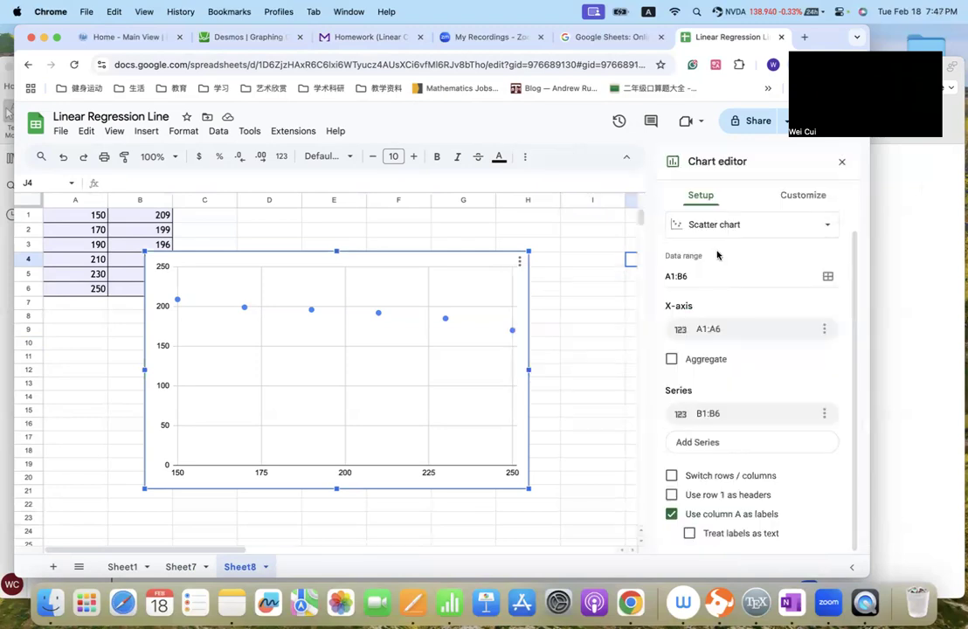
click(808, 200)
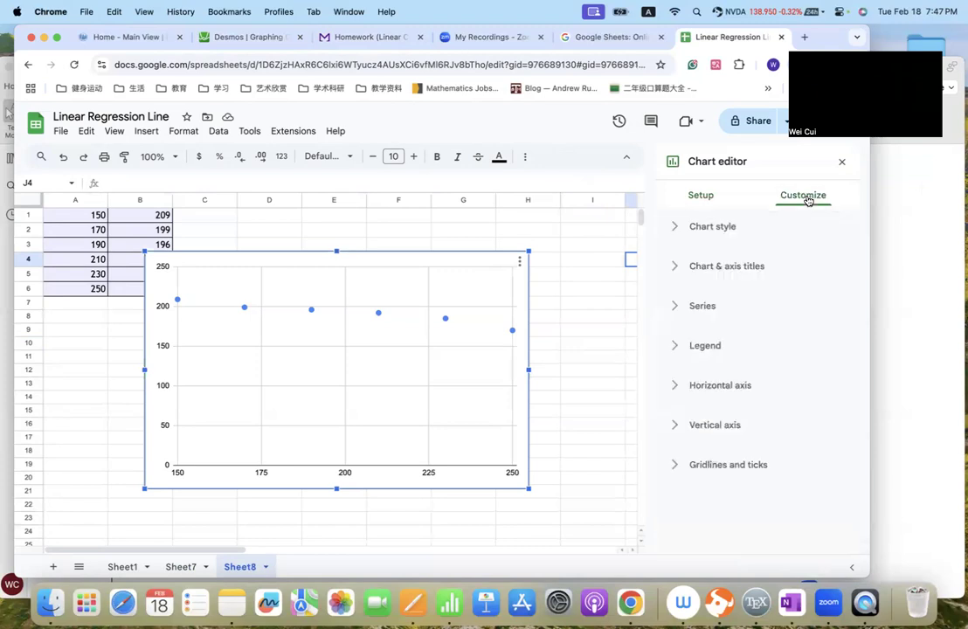
click(676, 307)
scroll(736, 365, down, 5)
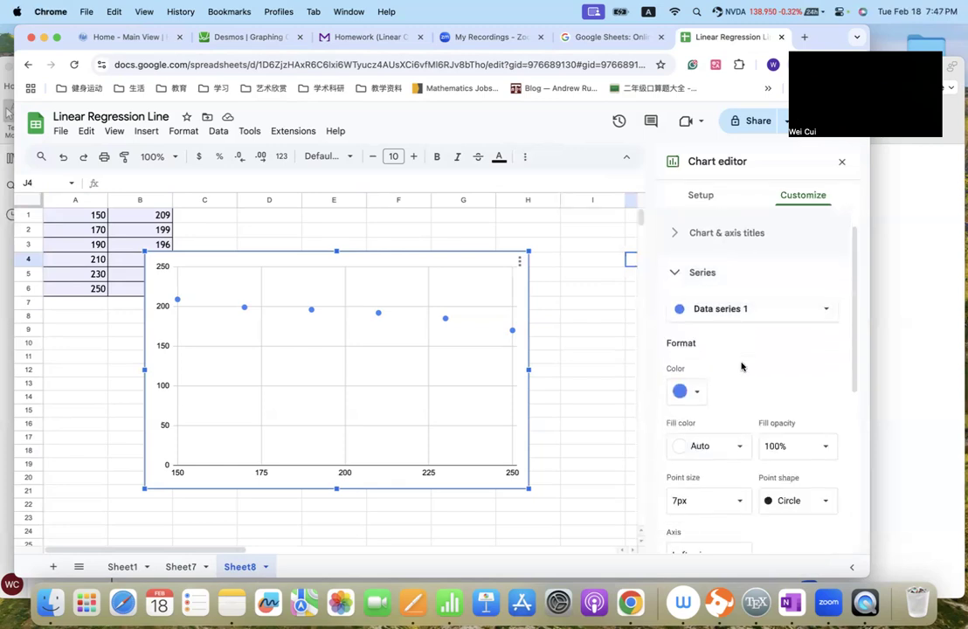
scroll(734, 432, down, 2)
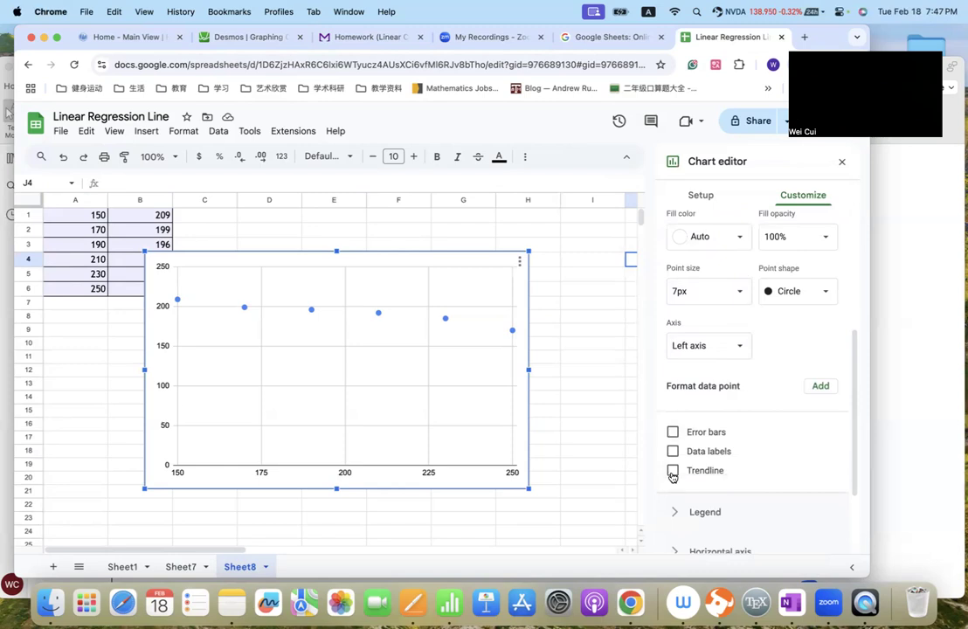
click(672, 472)
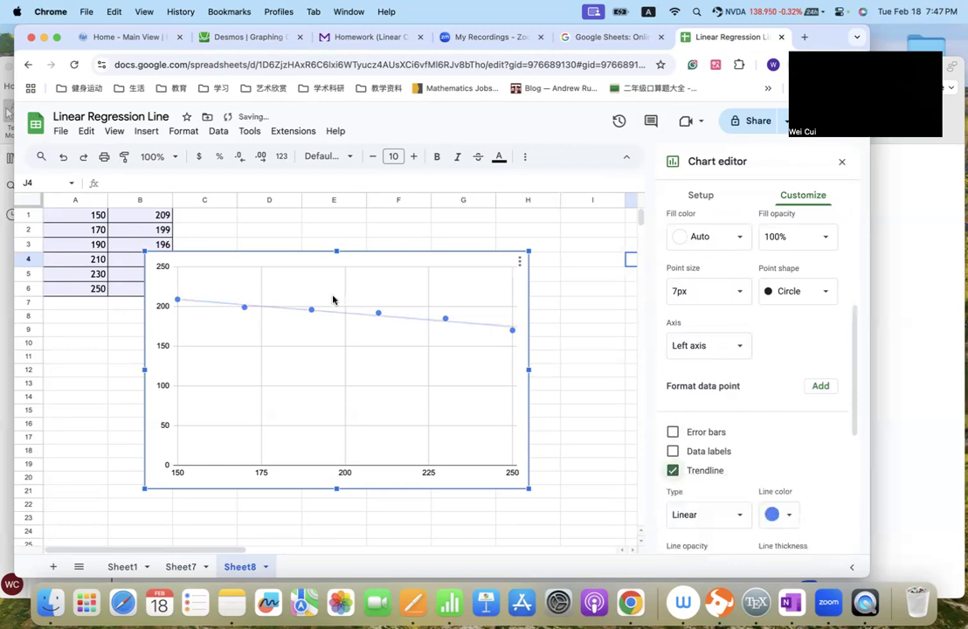
- Label the trendline with its equation using the Use Equation option
scroll(762, 403, down, 7)
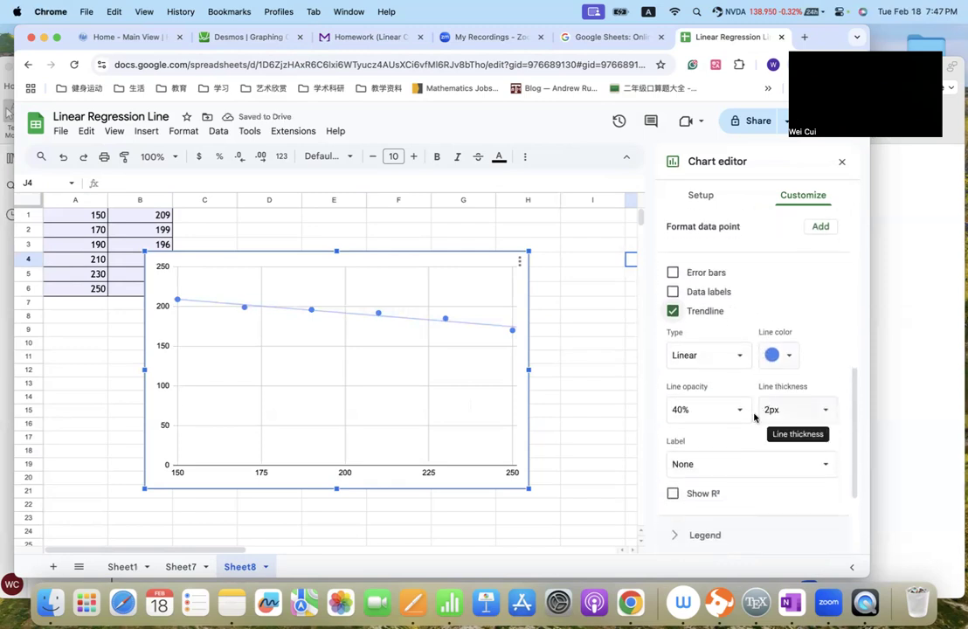
click(737, 406)
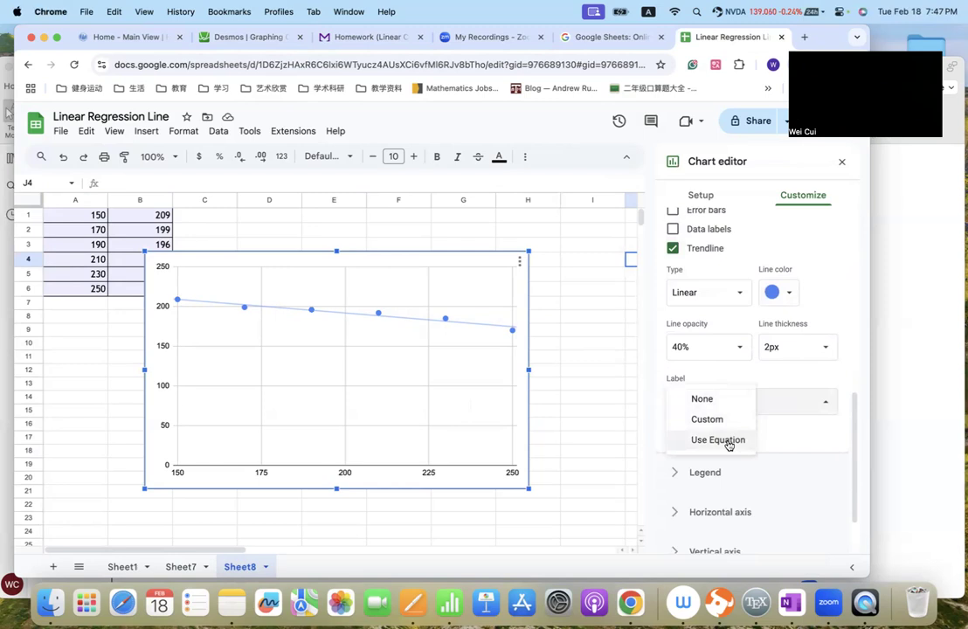
click(729, 441)
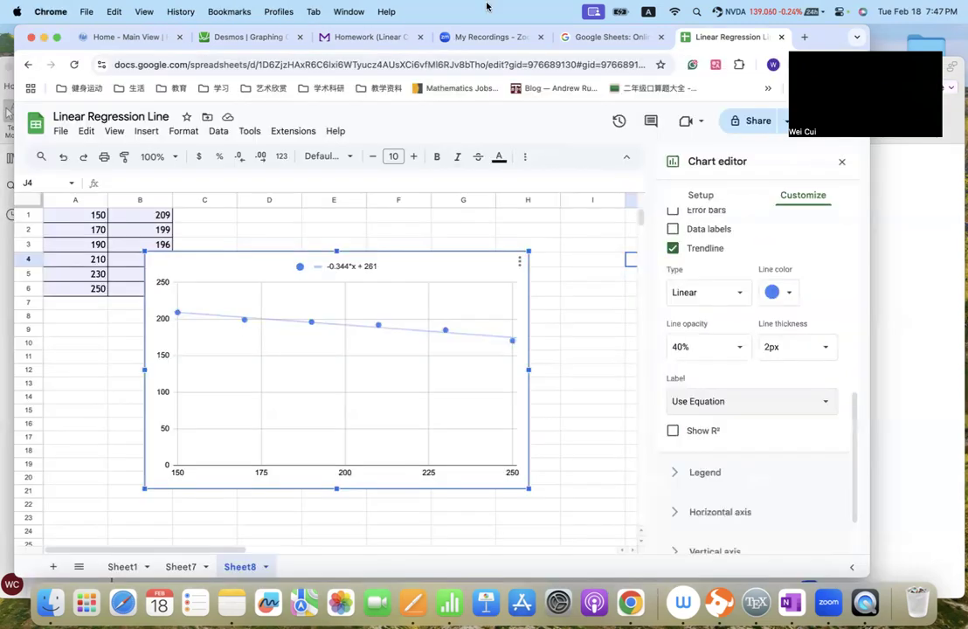
- Switch to the homework page and enter -0.34x + 261 as Question 3 part A's linear model, consulting the spreadsheet's trendline equation
click(316, 33)
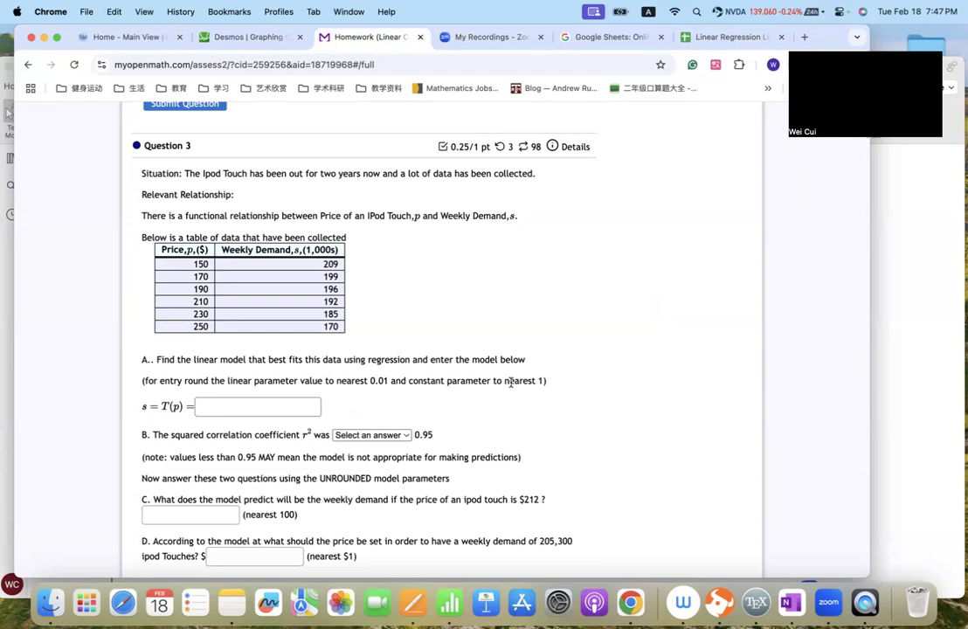
click(685, 38)
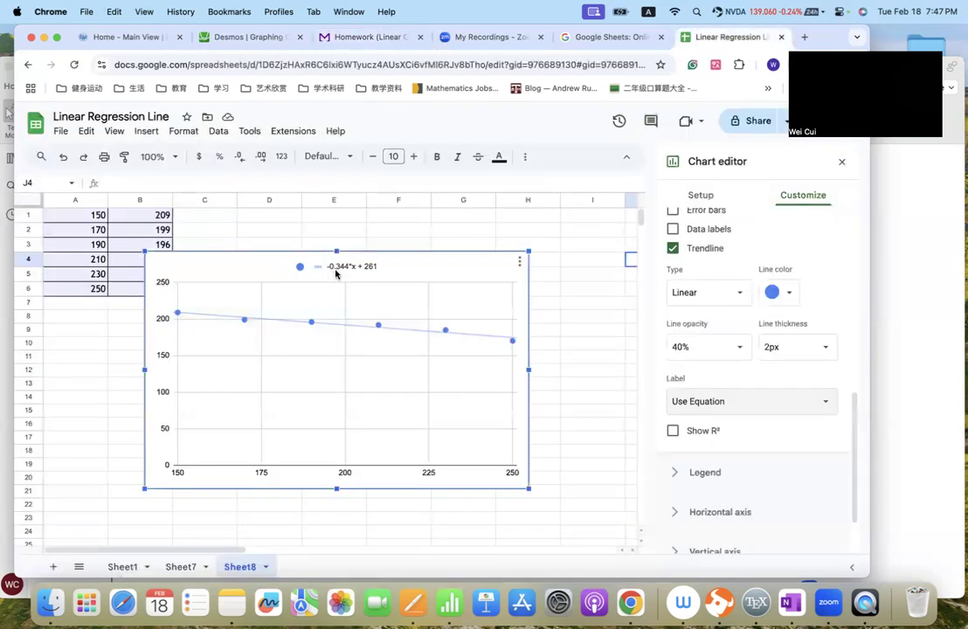
key(super+Tab)
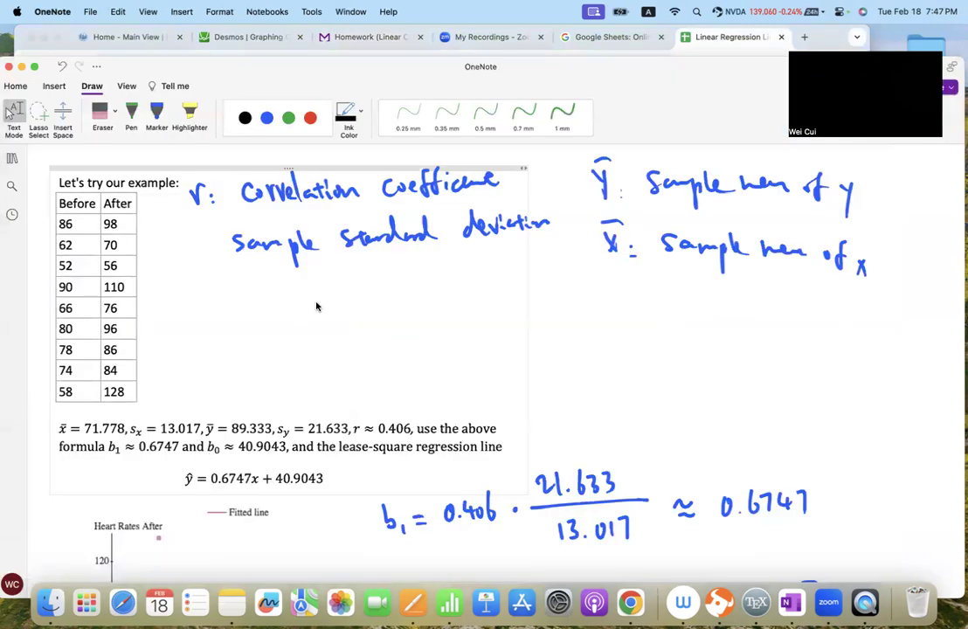
key(super+Tab)
click(316, 37)
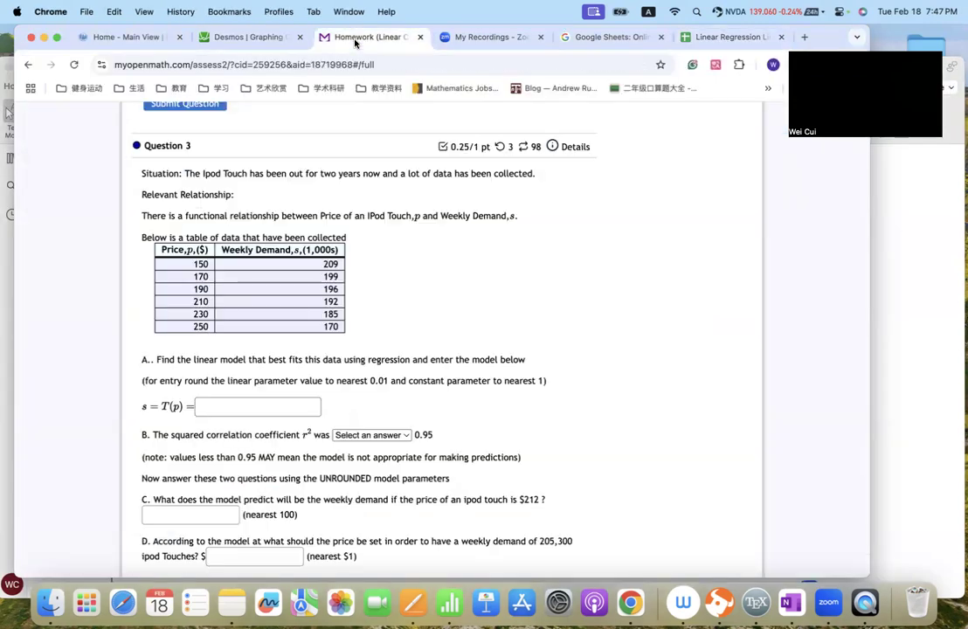
click(221, 405)
text(-0.34)
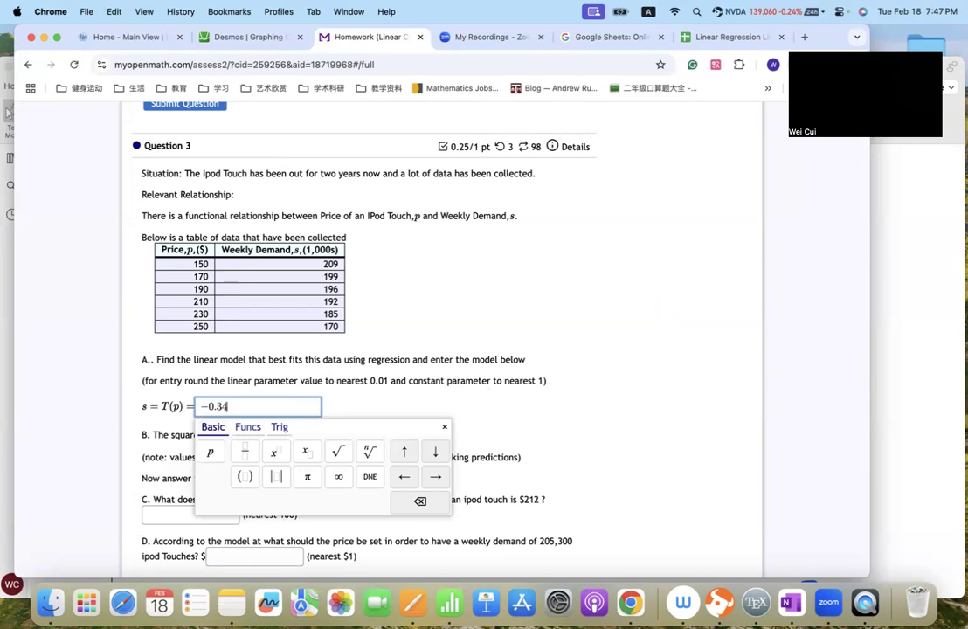
text(x+)
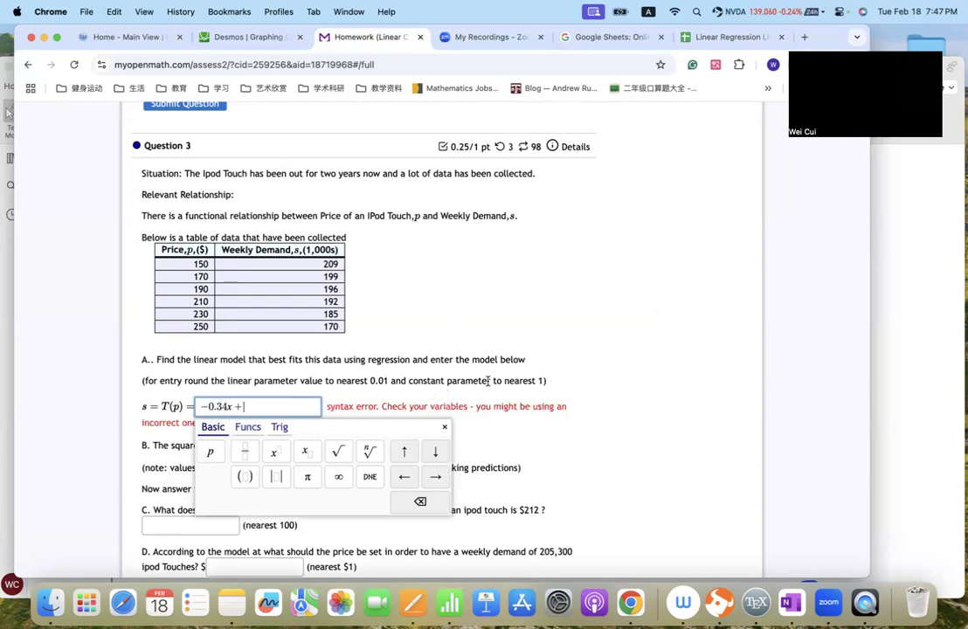
click(729, 39)
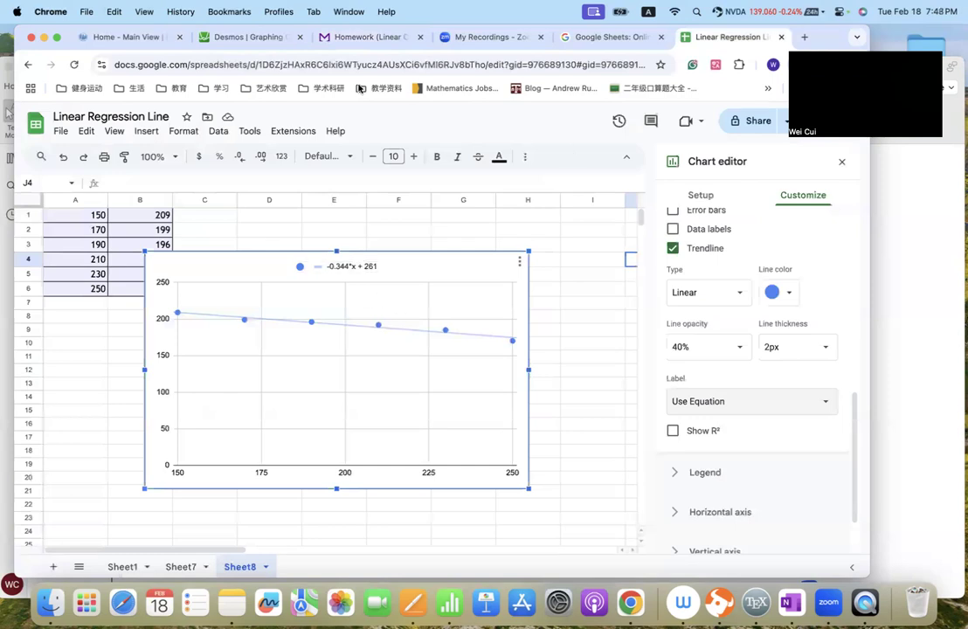
click(380, 38)
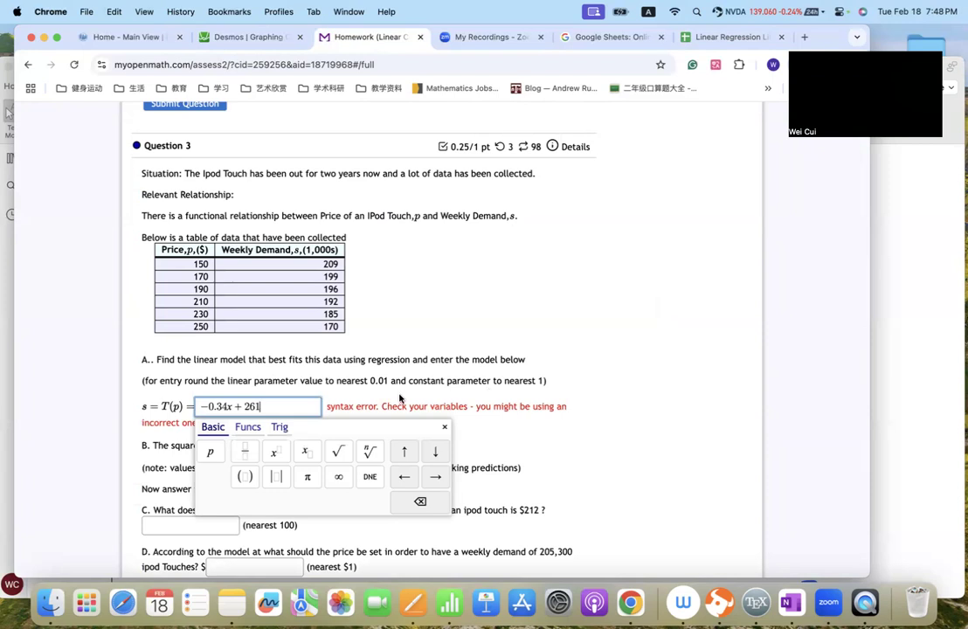
click(411, 393)
- Replace the variable x with p in the part A model so it reads -0.34p + 261
scroll(368, 395, down, 3)
click(288, 320)
click(377, 304)
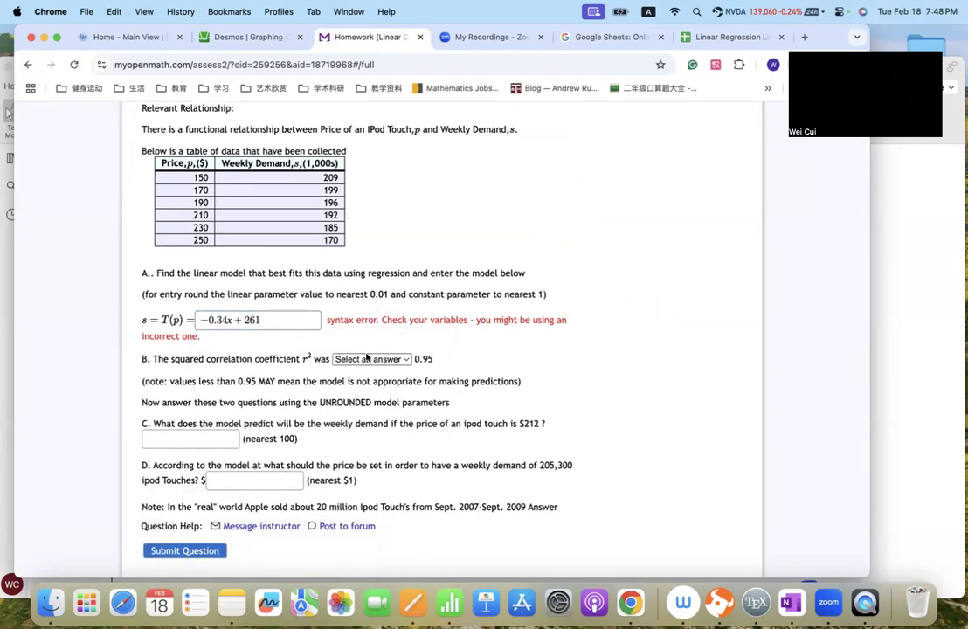
click(229, 321)
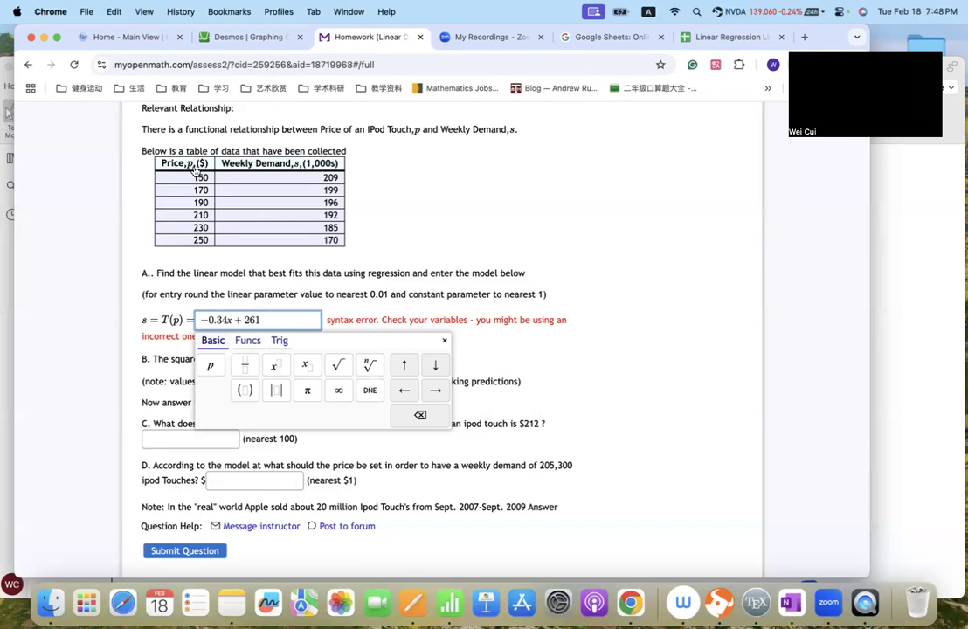
key(BackSpace)
text(p)
click(463, 294)
- Return to the Linear Regression Line spreadsheet and move the scatter chart clear of the data, starting at column E
scroll(338, 371, down, 2)
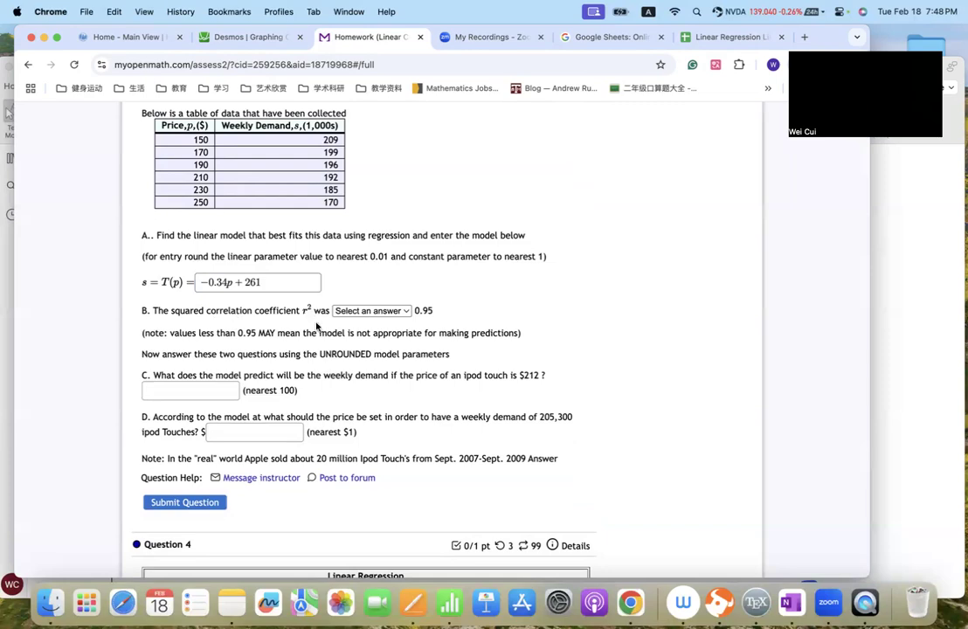
scroll(317, 326, down, 10)
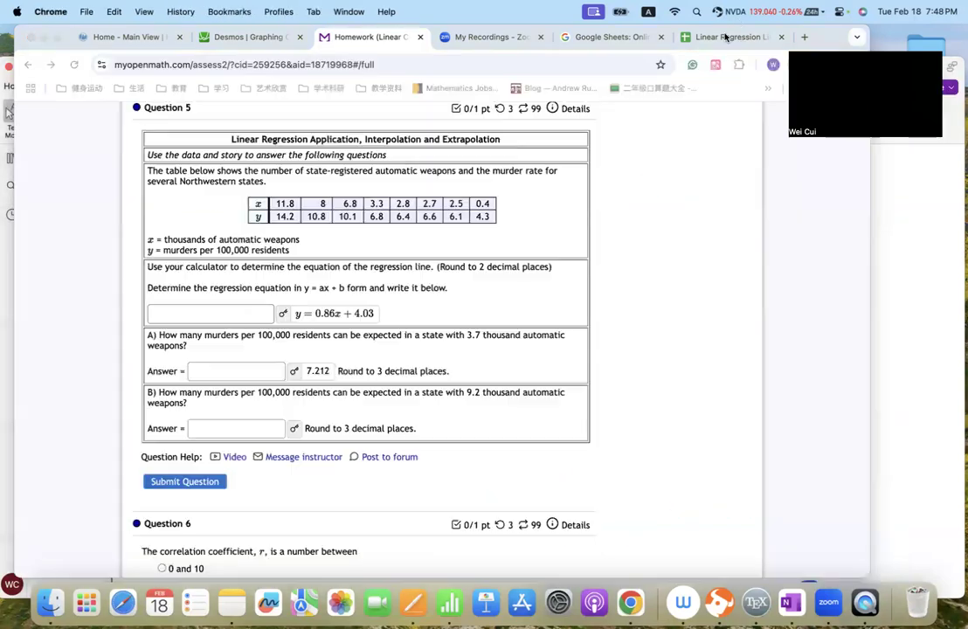
click(724, 37)
drag(260, 271, 437, 257)
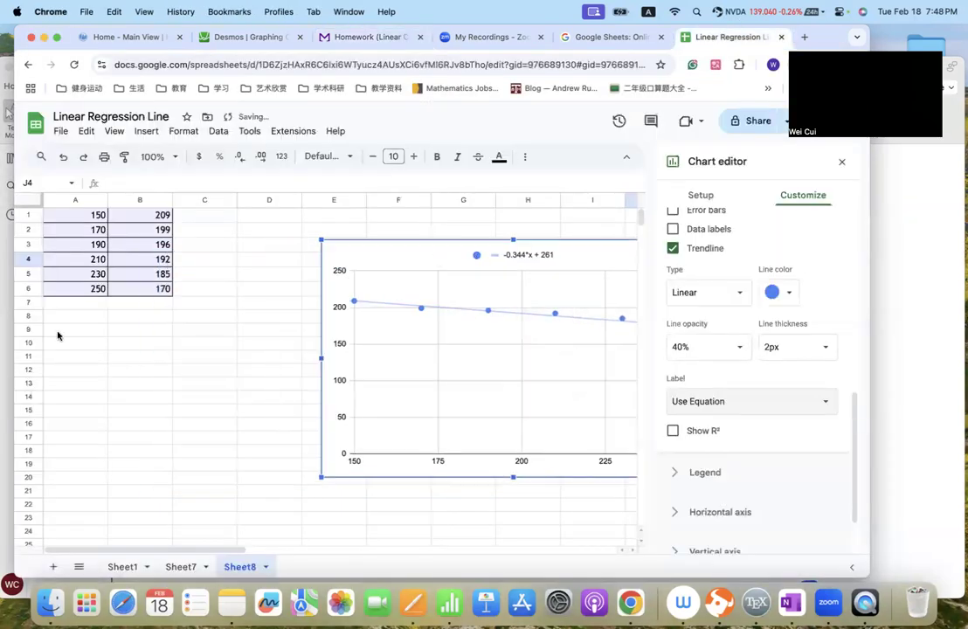
- Calculate the correlation coefficient of the two data columns in cell A9 with =CORREL(A1:A6,B1:B6)
click(61, 325)
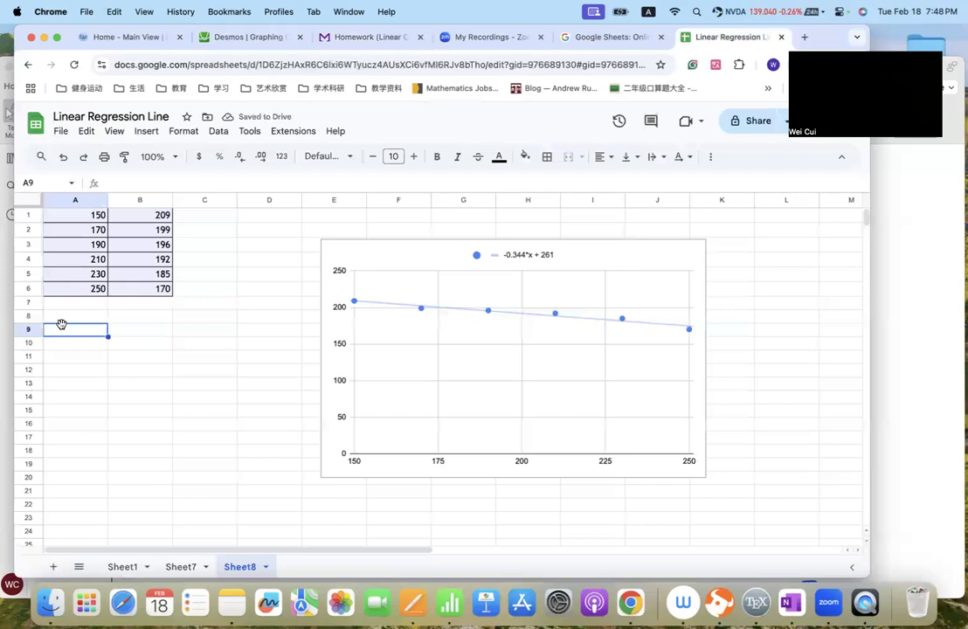
text(=corr)
click(84, 359)
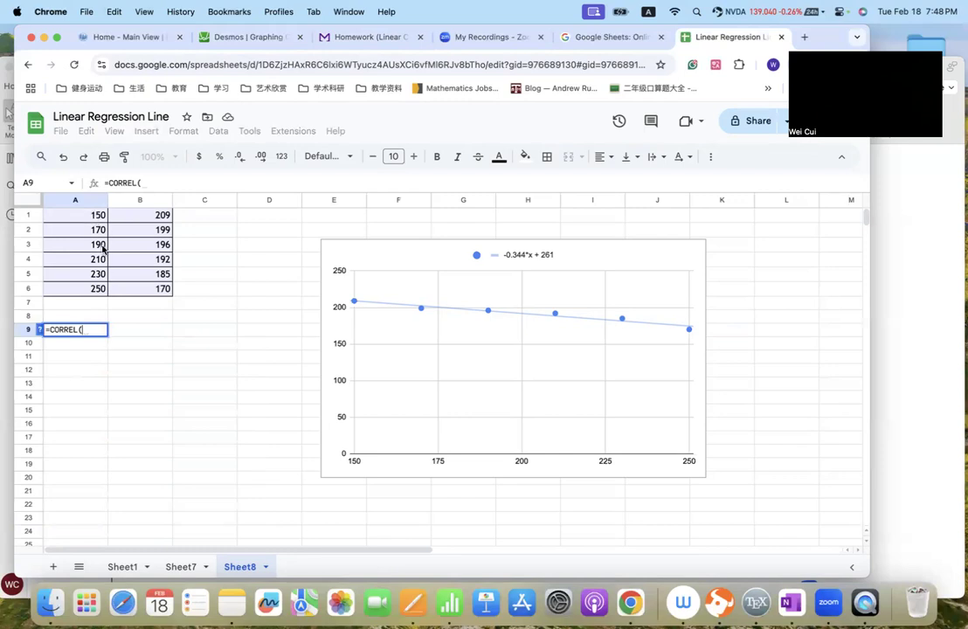
text(A)
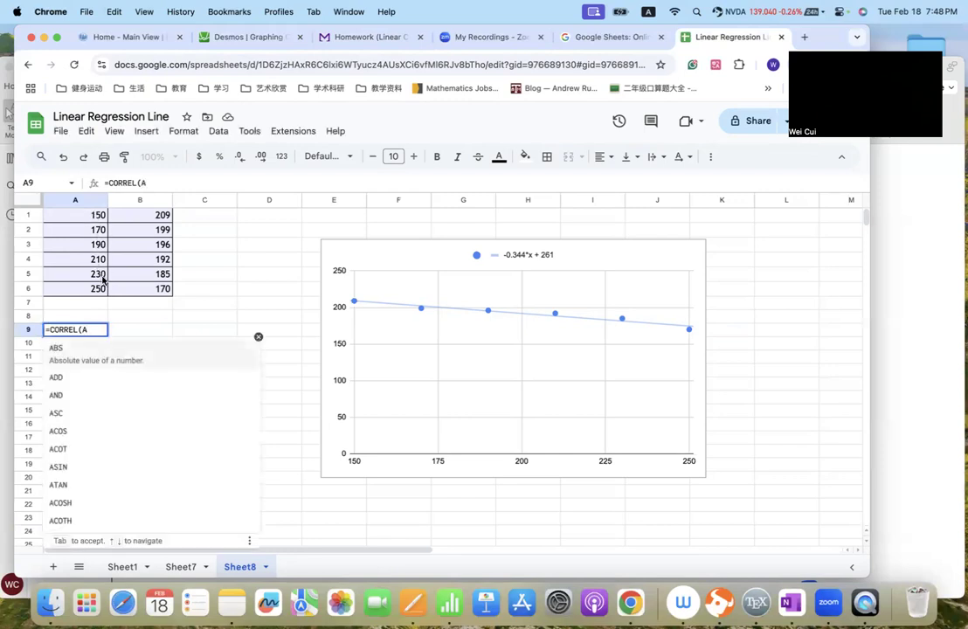
text(1:A6,)
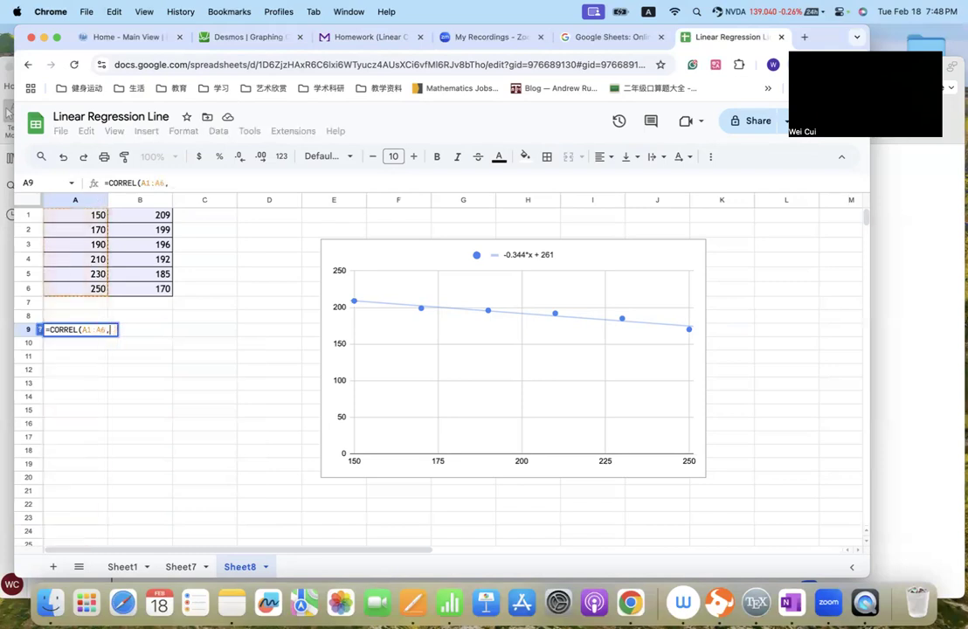
text(B)
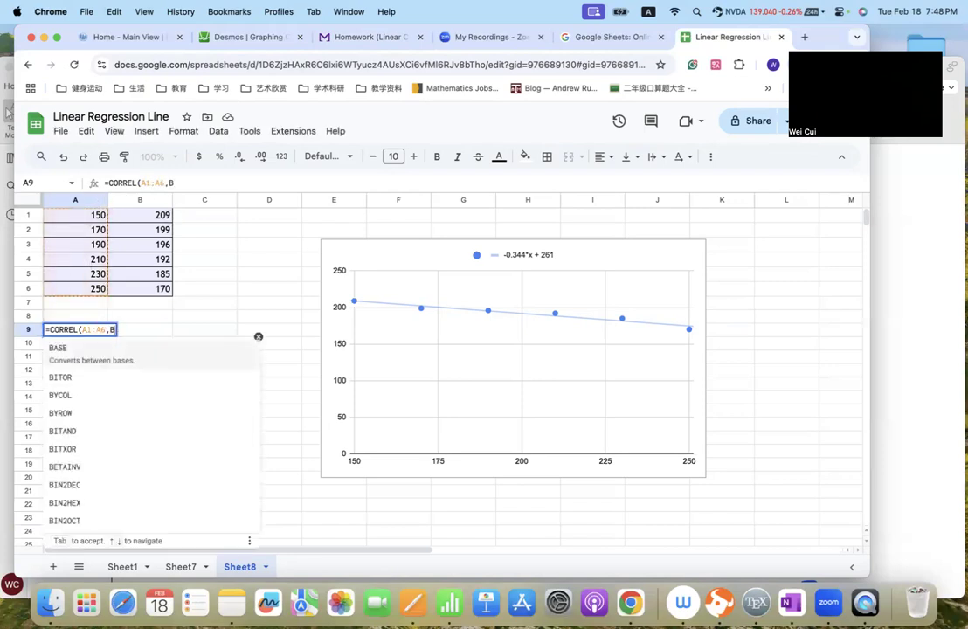
text(1:)
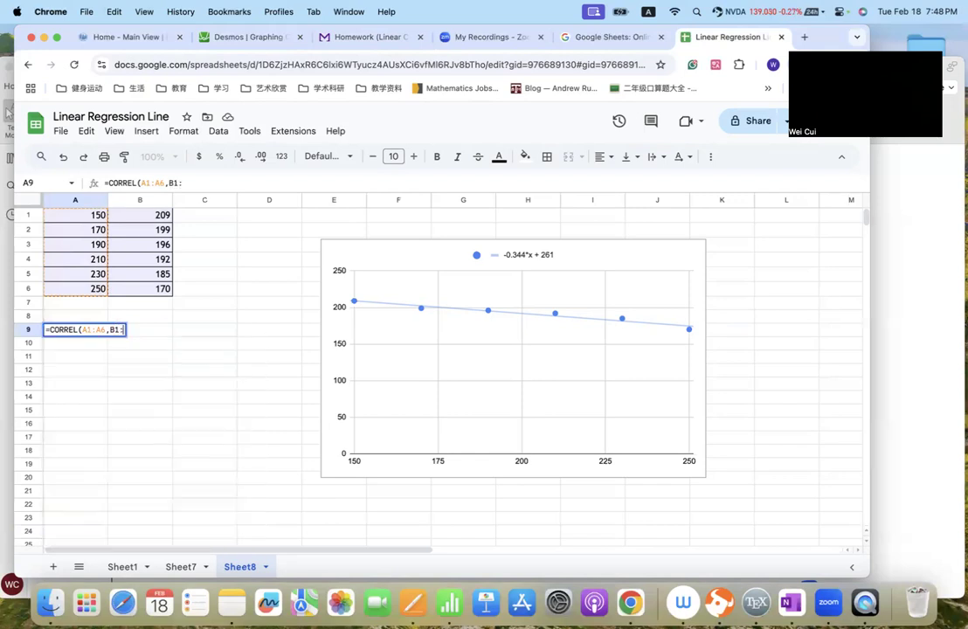
text(B6))
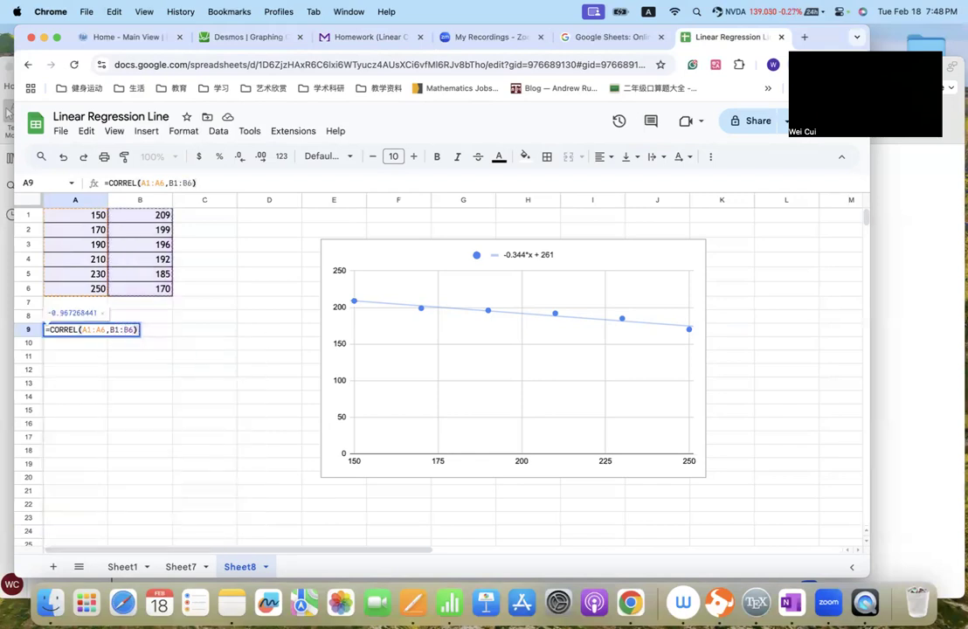
key(Return)
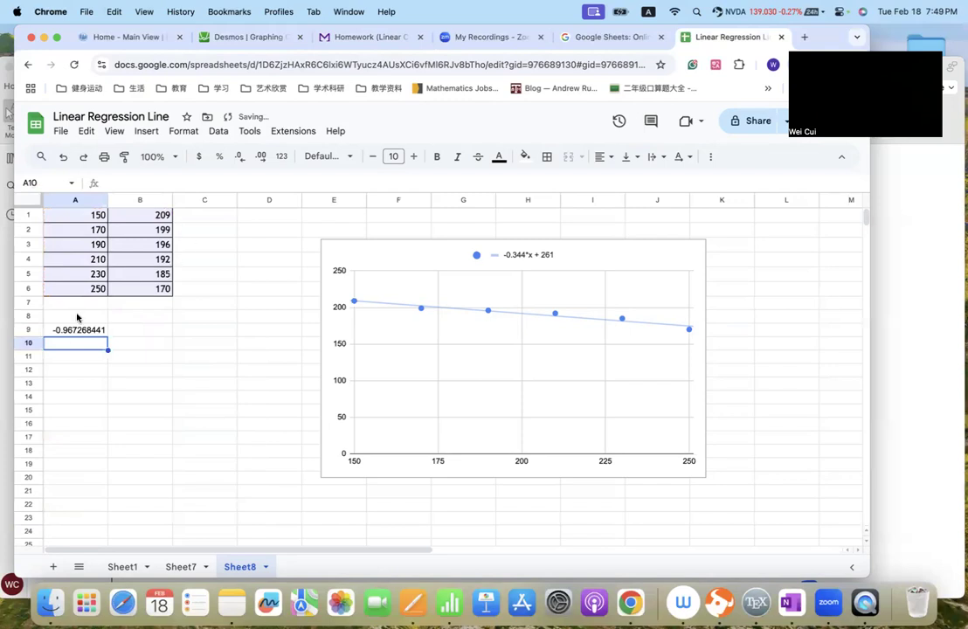
- Square the correlation coefficient in cell A11 with the formula =A9^2
click(65, 362)
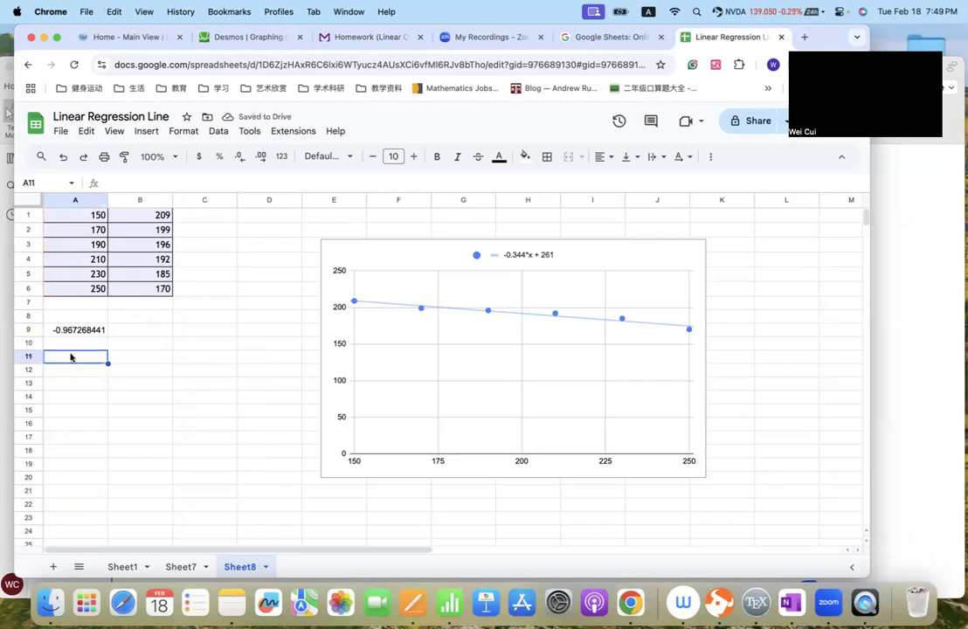
text(=sq)
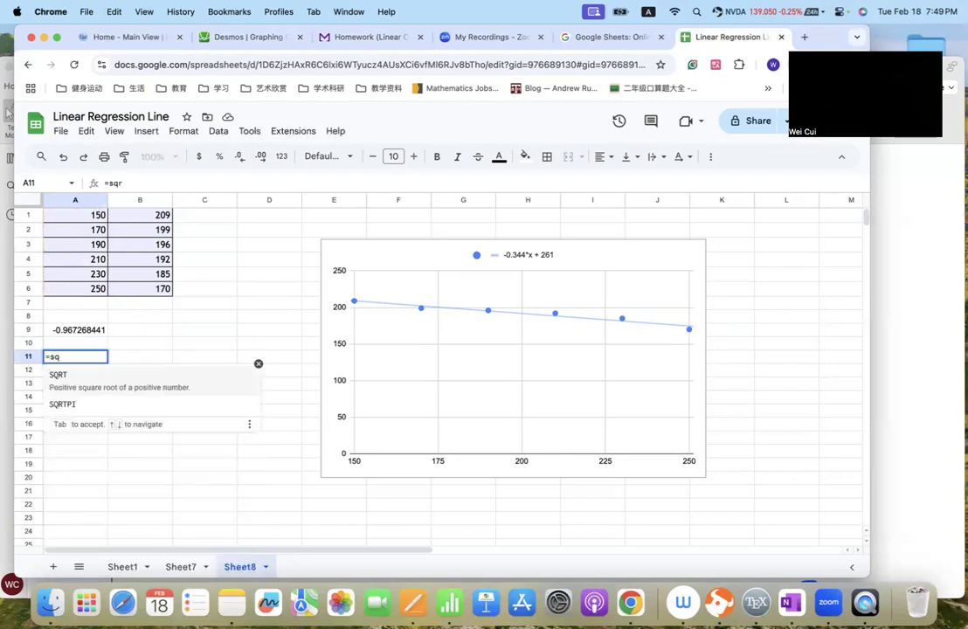
text(r)
key(BackSpace)
key(BackSpace)
key(BackSpace)
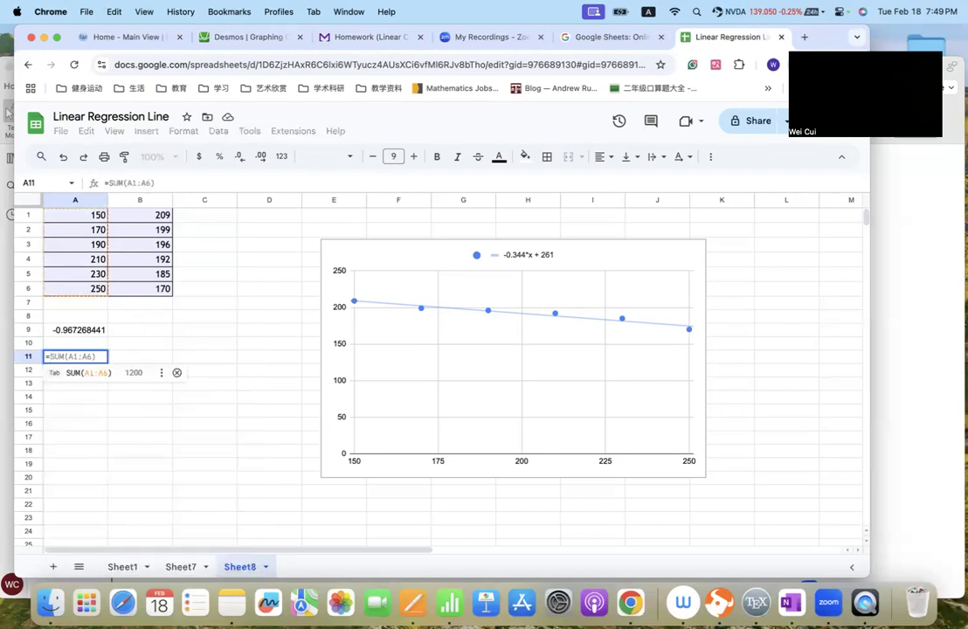
text(a9)
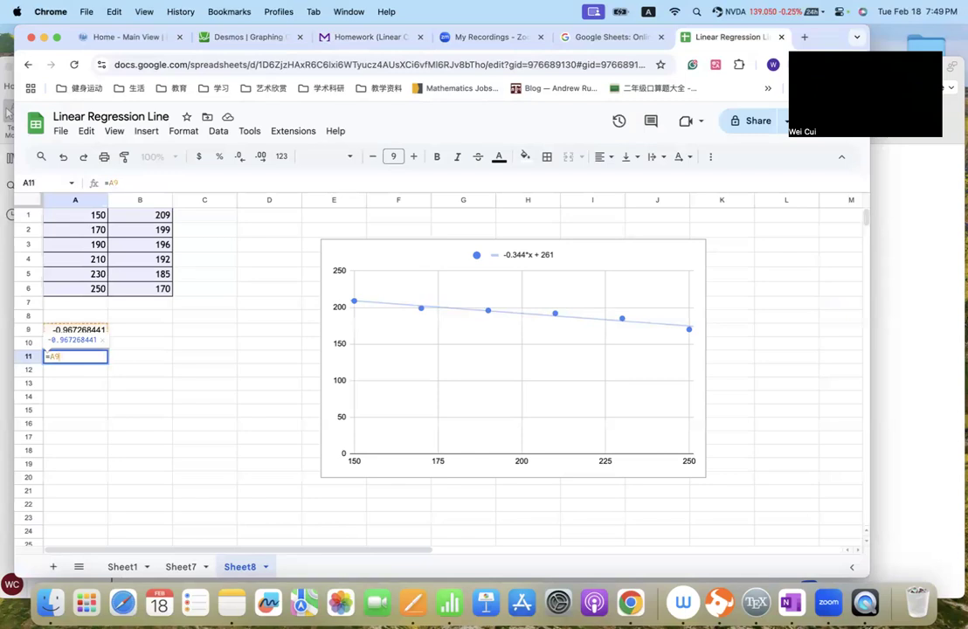
text(^2)
key(Return)
click(77, 362)
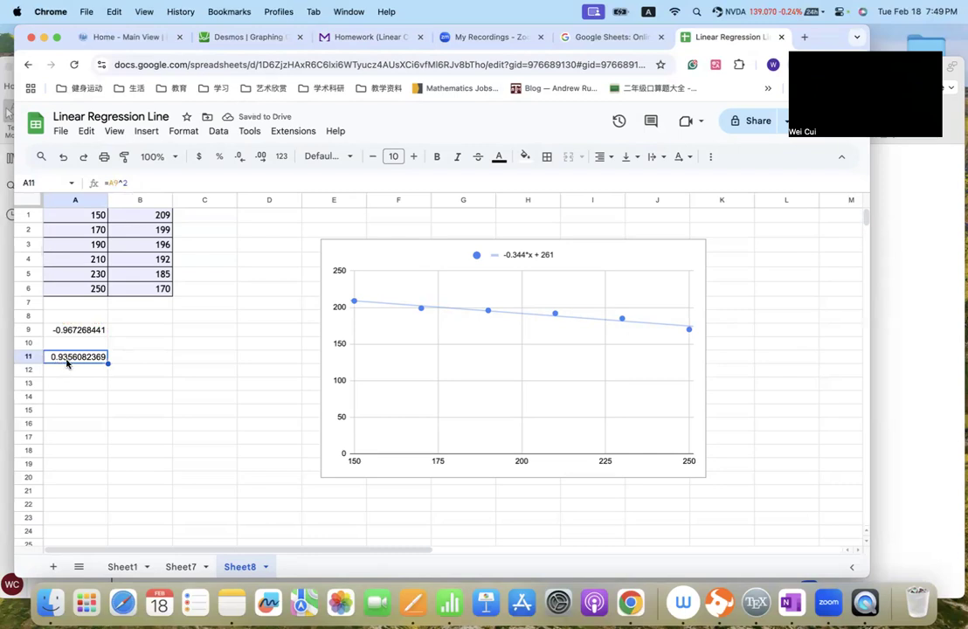
- Switch to the homework page and answer Question 3 part B by choosing "below" for the squared correlation coefficient
click(374, 36)
scroll(378, 311, up, 10)
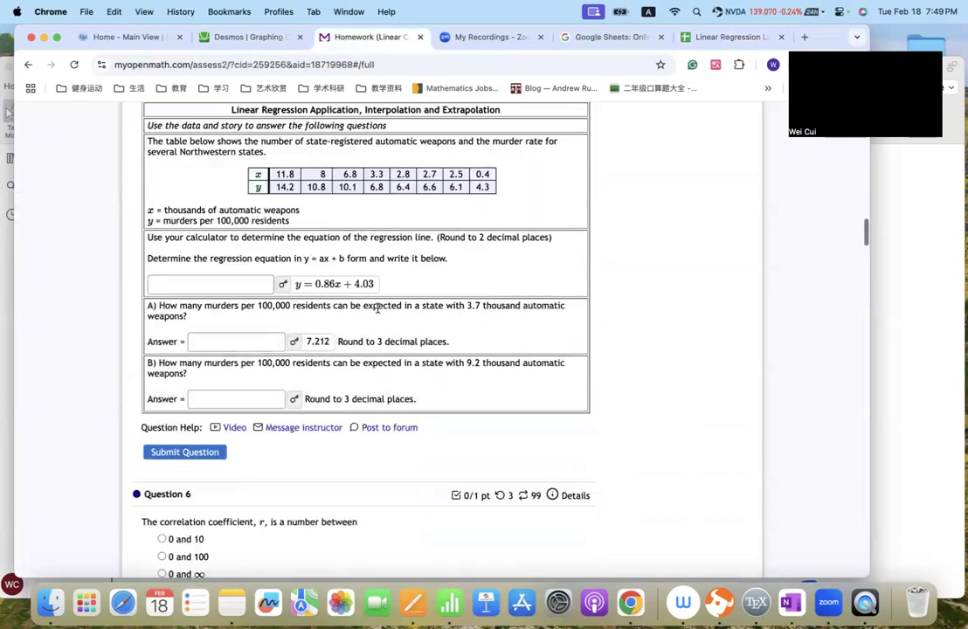
scroll(377, 312, up, 1)
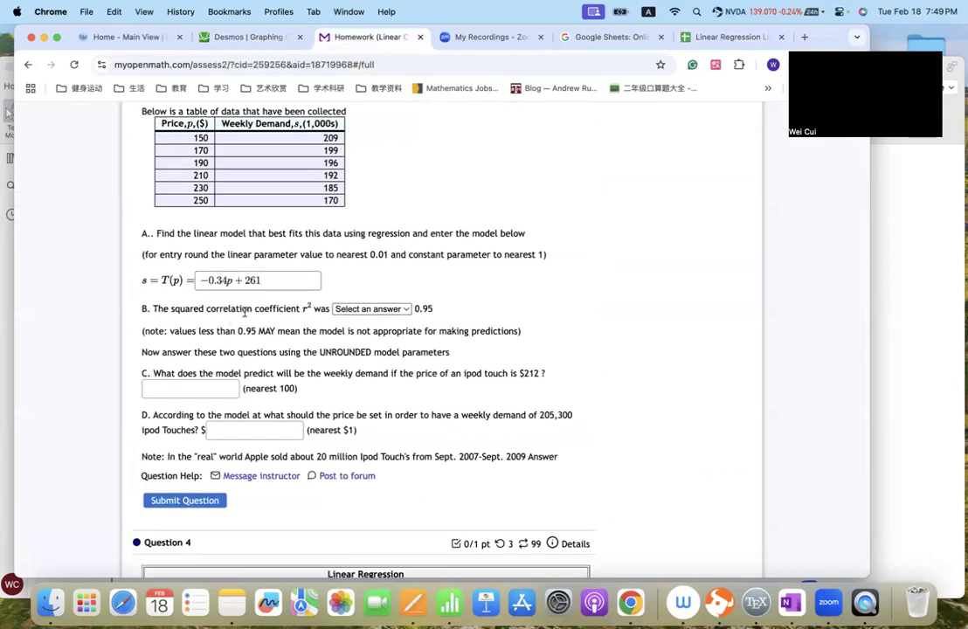
click(374, 309)
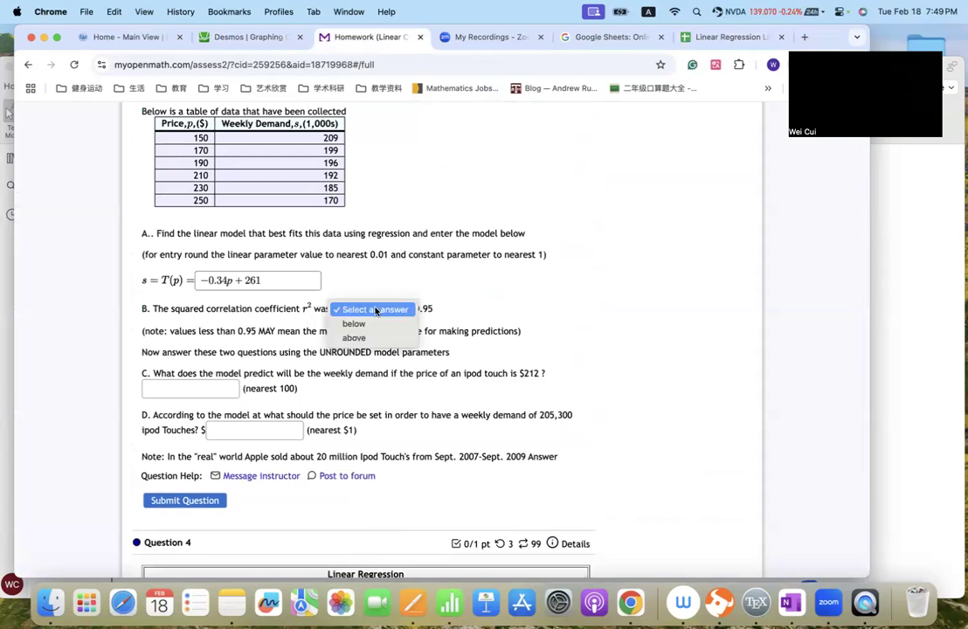
click(430, 306)
click(387, 310)
click(375, 323)
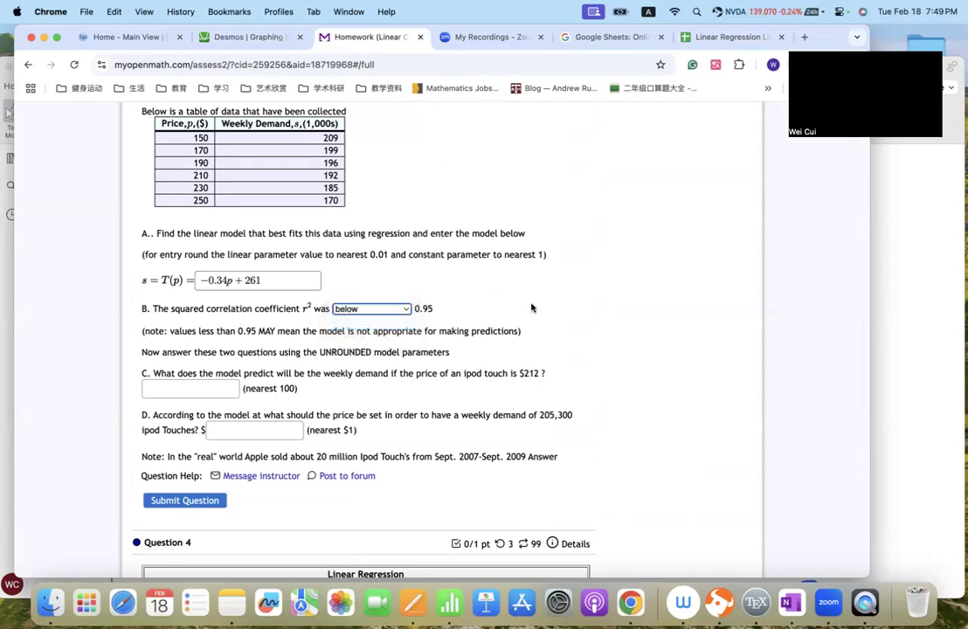
- Review the remaining parts of Question 3 and the data tables in Questions 4 and 5, comparing their layout with the spreadsheet's data
scroll(531, 307, down, 1)
scroll(531, 306, up, 3)
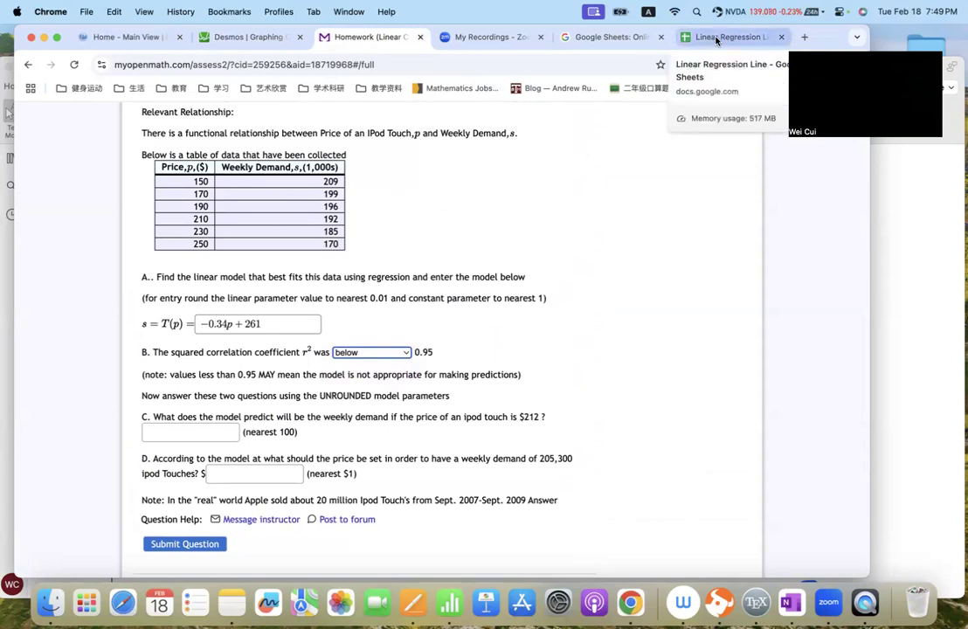
scroll(551, 276, down, 10)
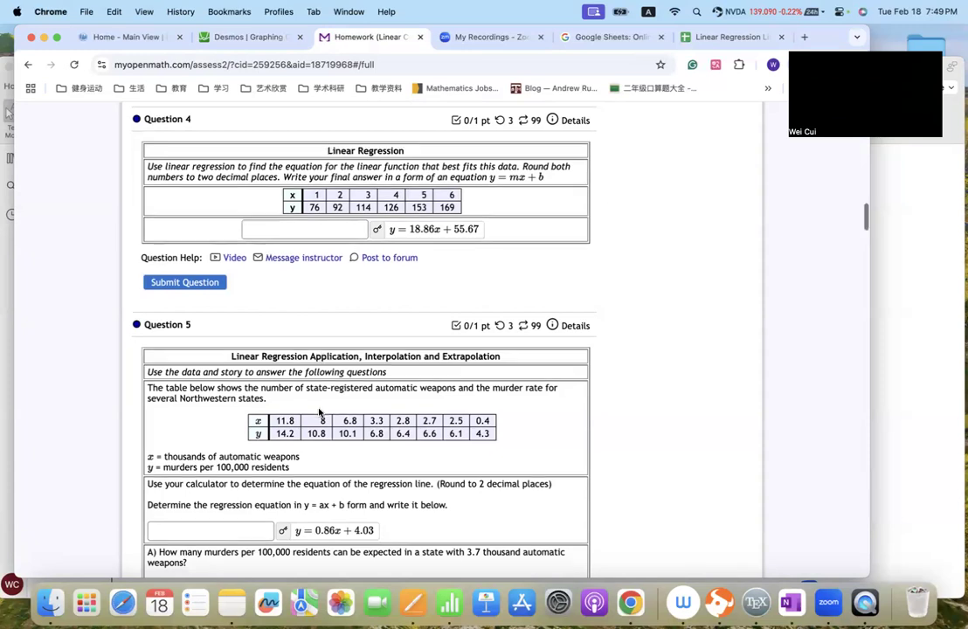
scroll(319, 323, down, 2)
scroll(427, 380, up, 2)
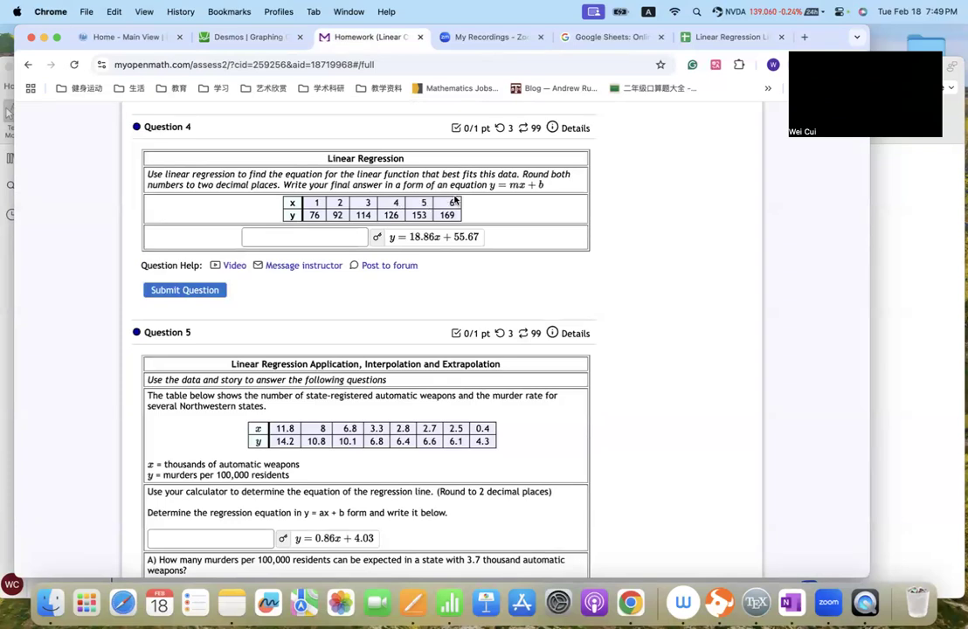
click(692, 39)
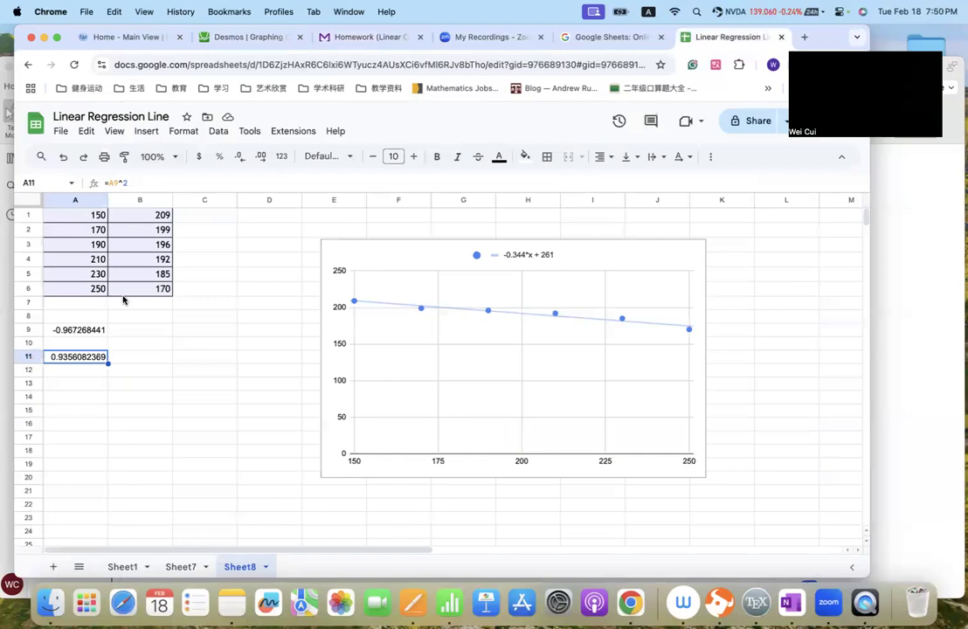
click(349, 37)
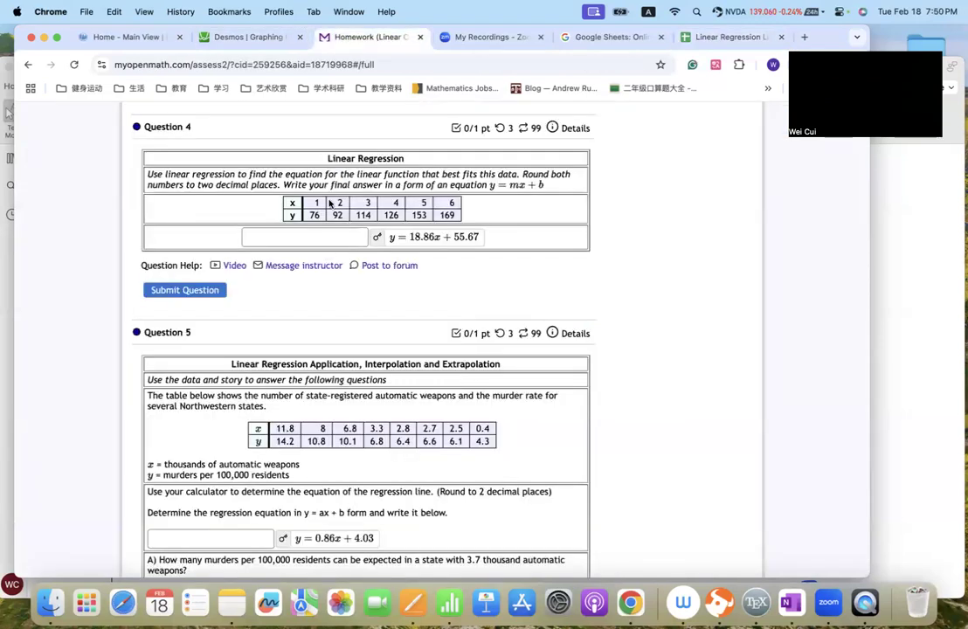
scroll(365, 358, down, 5)
scroll(385, 316, down, 2)
scroll(437, 314, up, 8)
scroll(373, 340, down, 4)
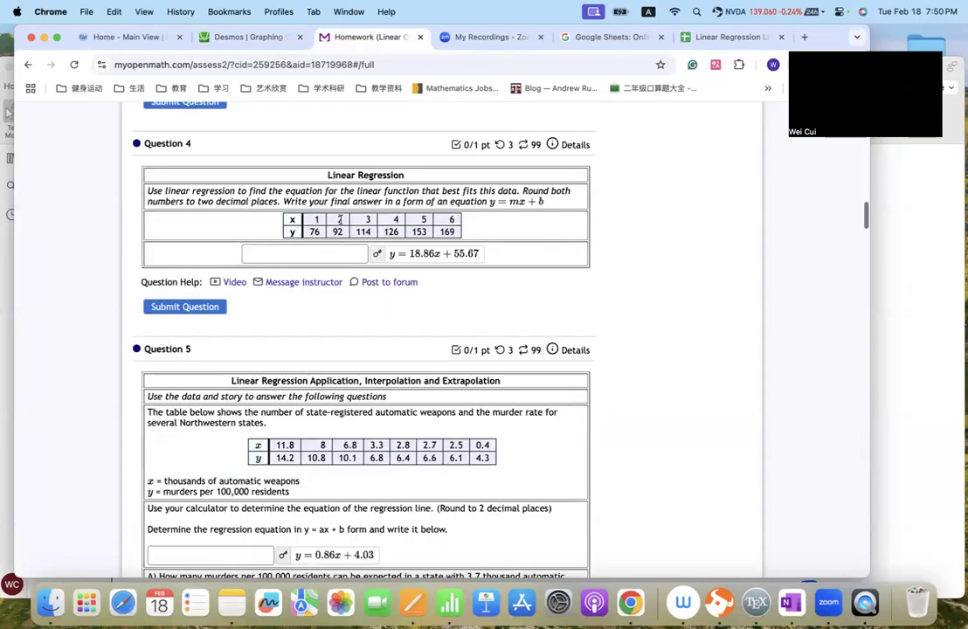
- Copy the x and y values from Question 5's table and add a new sheet to the Linear Regression Line spreadsheet
drag(275, 447, 526, 464)
right_click(482, 446)
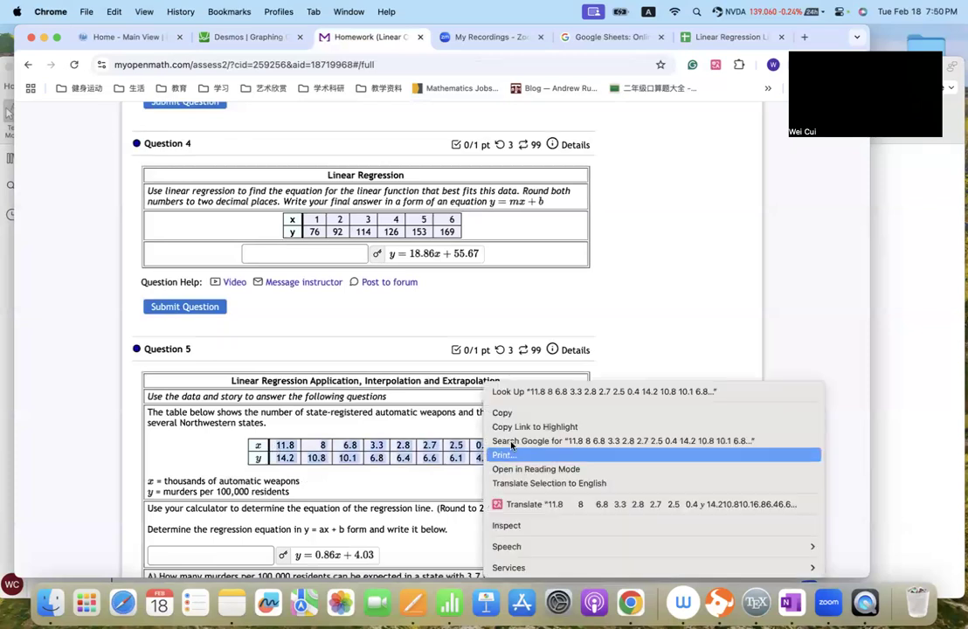
click(498, 412)
click(723, 44)
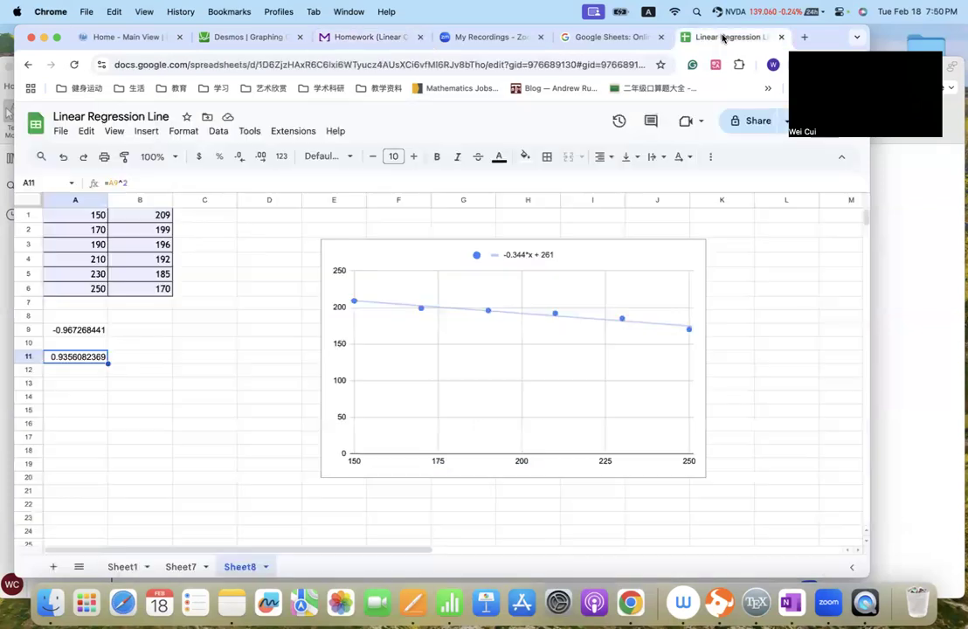
click(53, 566)
- Try to paste the copied Question 5 values into rows 1 and 2 of the new sheet, and widen column A
drag(28, 214, 33, 228)
key(super+v)
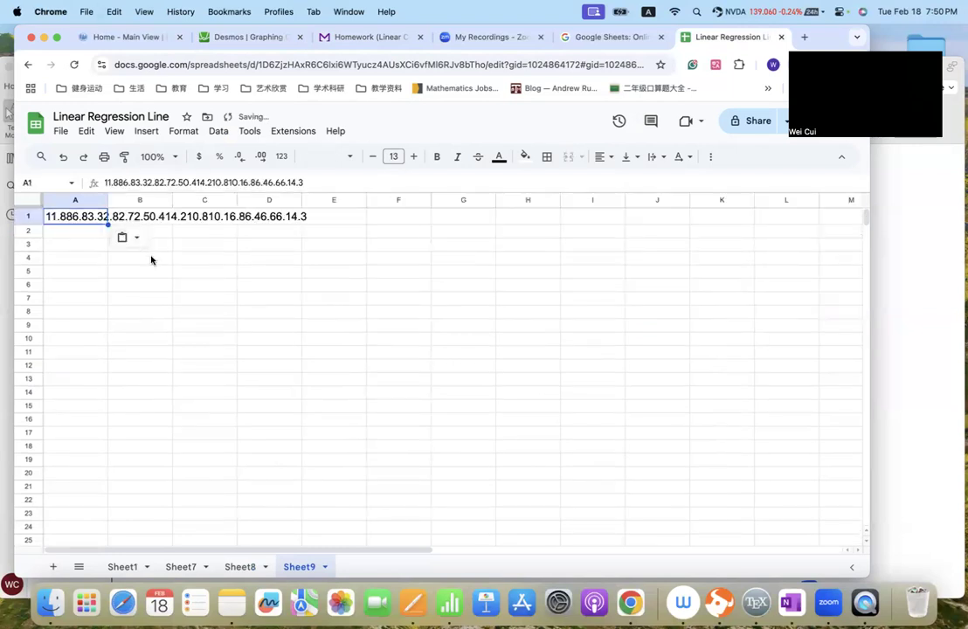
click(151, 271)
drag(108, 200, 143, 200)
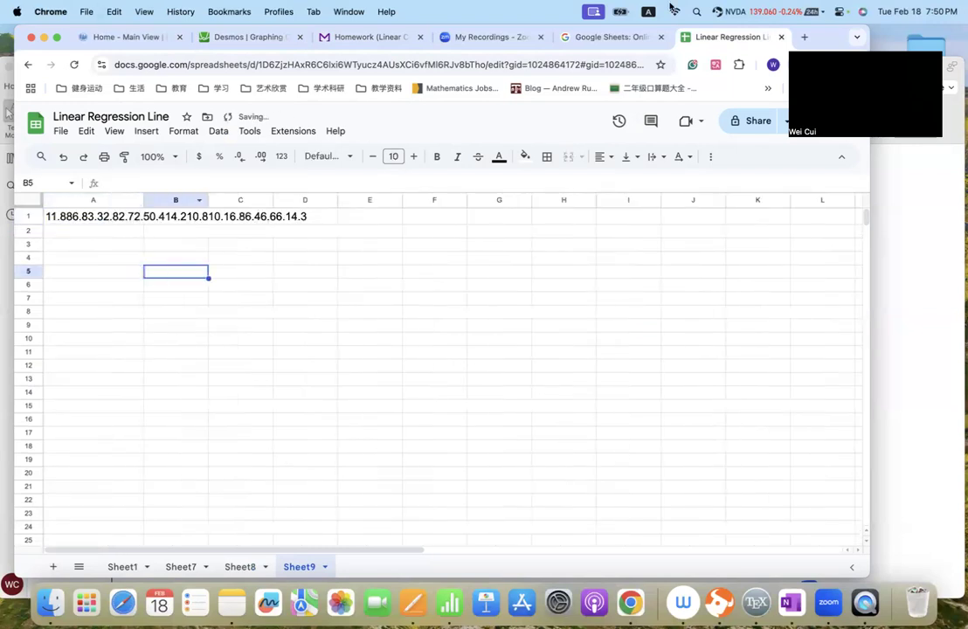
- Check Question 5's table on the homework page, and undo the column widening and the paste on the new sheet
click(353, 39)
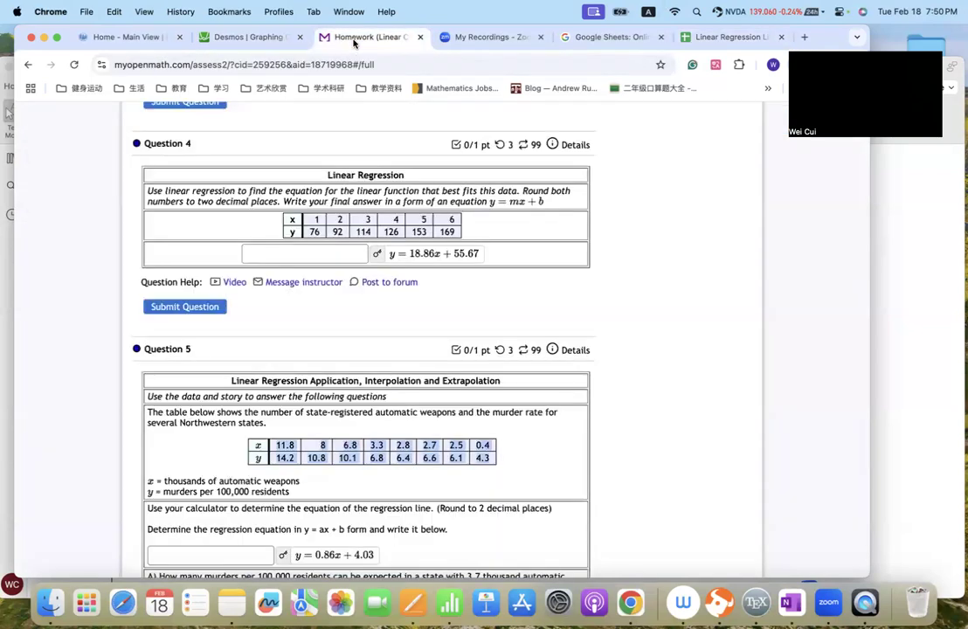
click(723, 37)
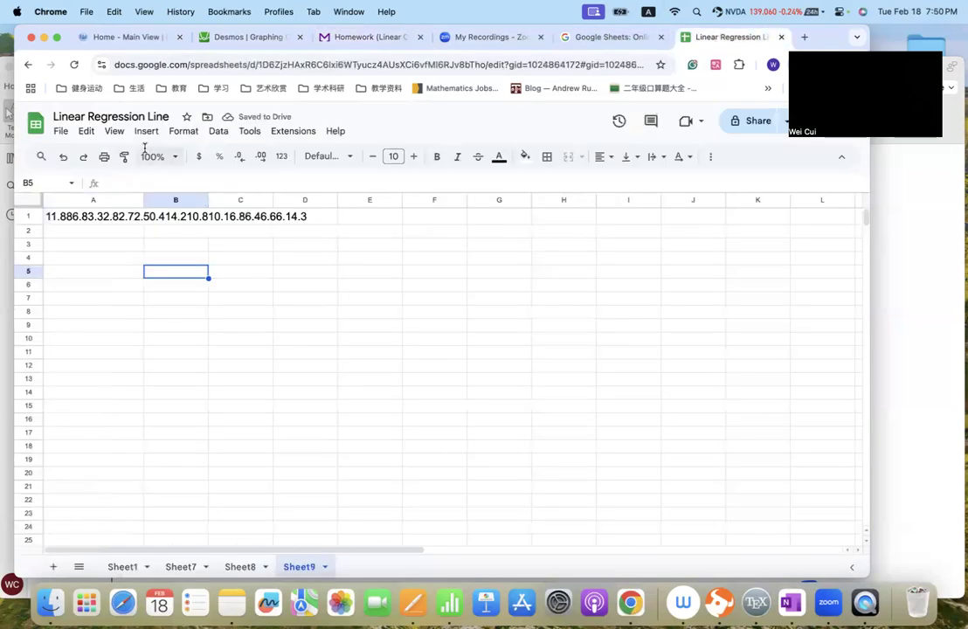
click(63, 157)
click(63, 156)
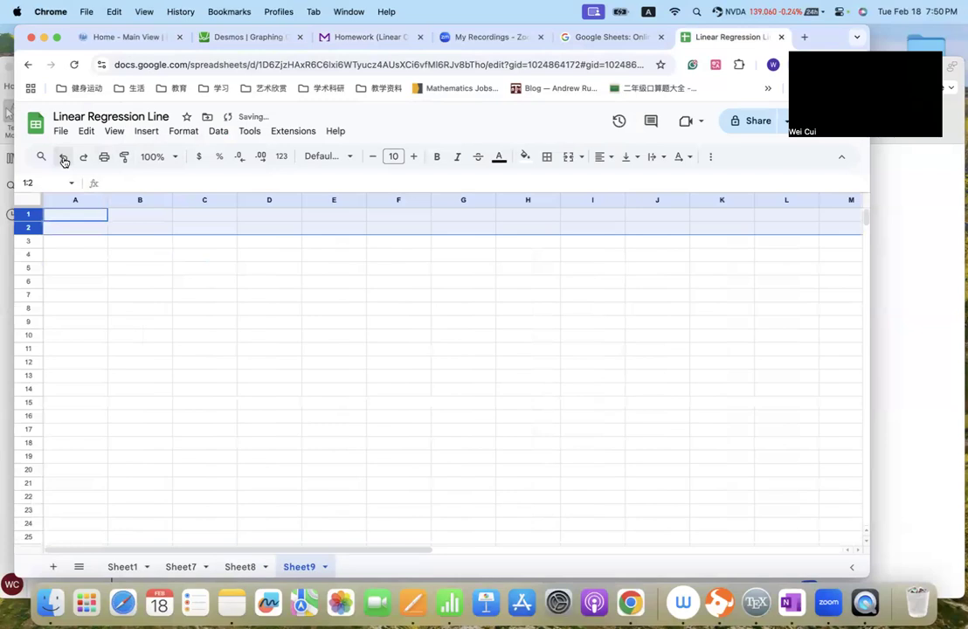
click(127, 256)
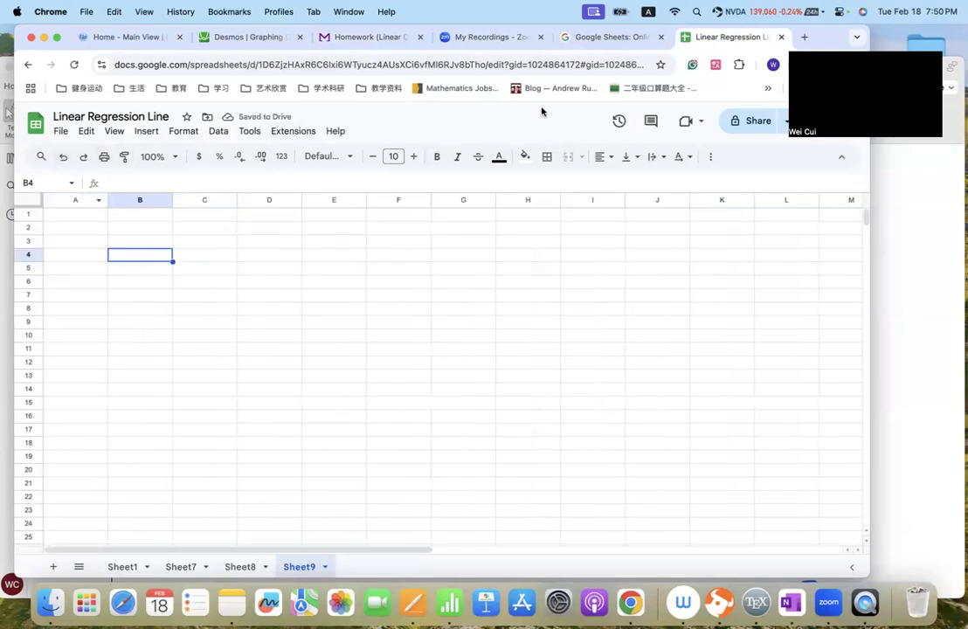
- Copy the x and y number values from Question 5's table on the homework page, without the row labels
click(410, 34)
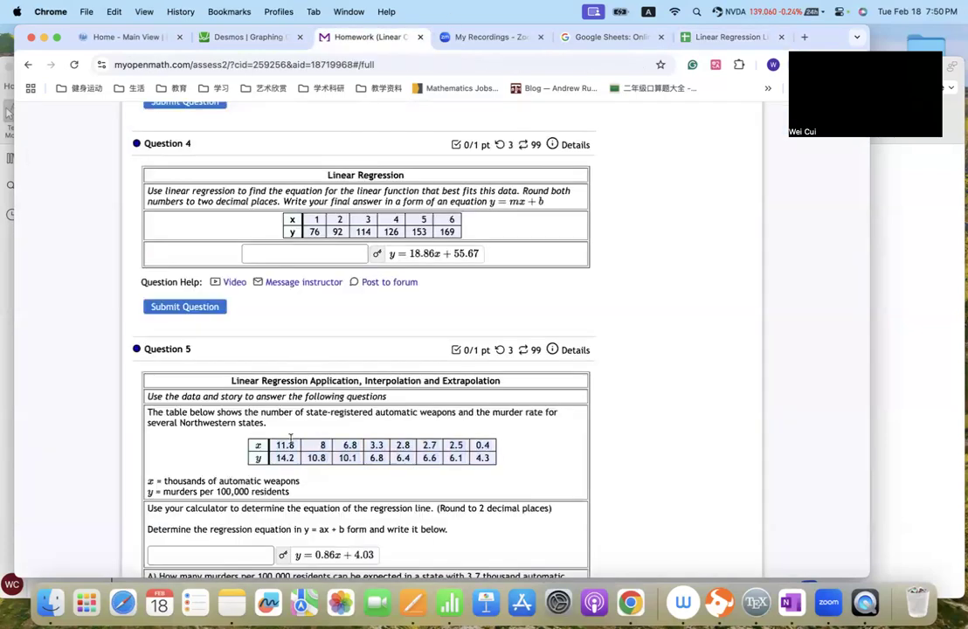
drag(276, 446, 506, 471)
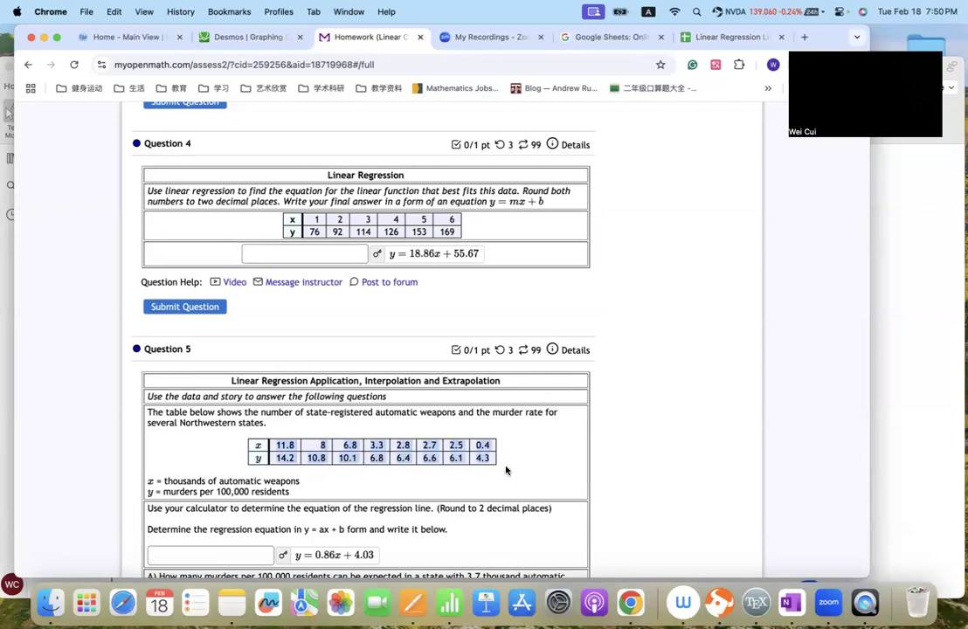
click(269, 448)
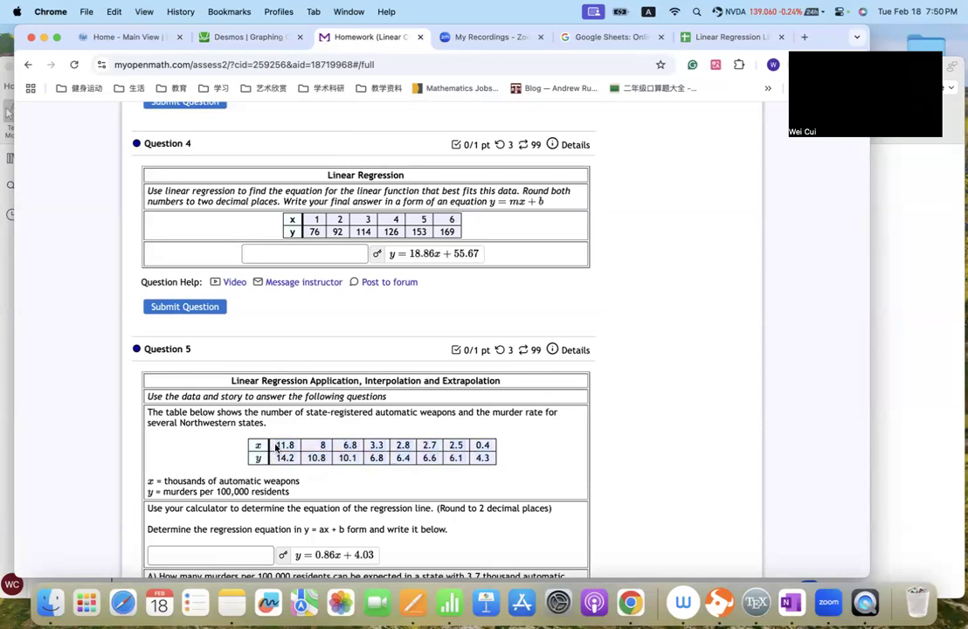
drag(276, 447, 498, 470)
right_click(489, 464)
click(525, 410)
- Paste the copied Question 5 values into rows 1 and 2 of the empty Sheet9
click(723, 37)
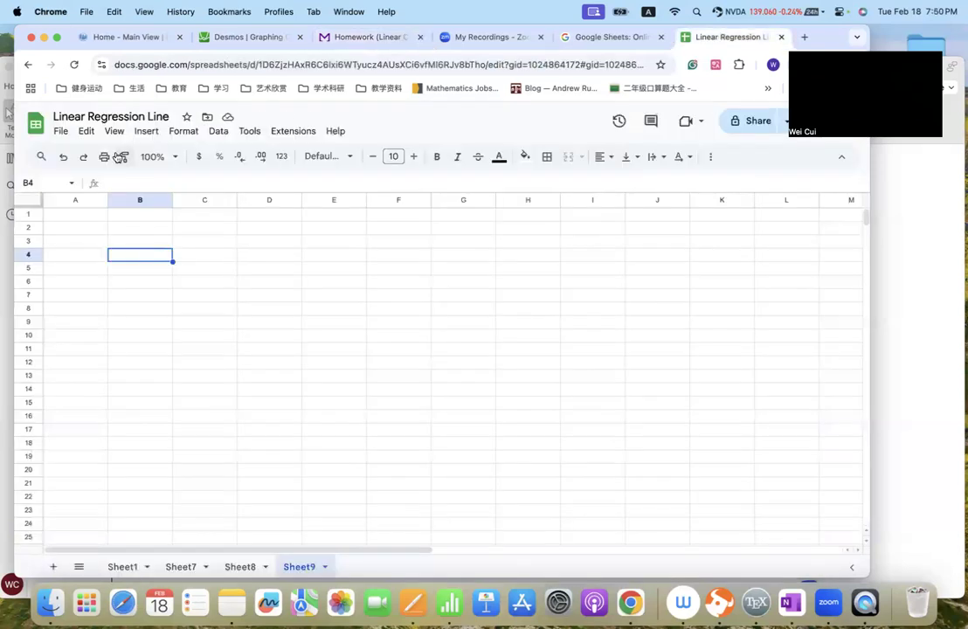
click(29, 215)
shift+click(28, 228)
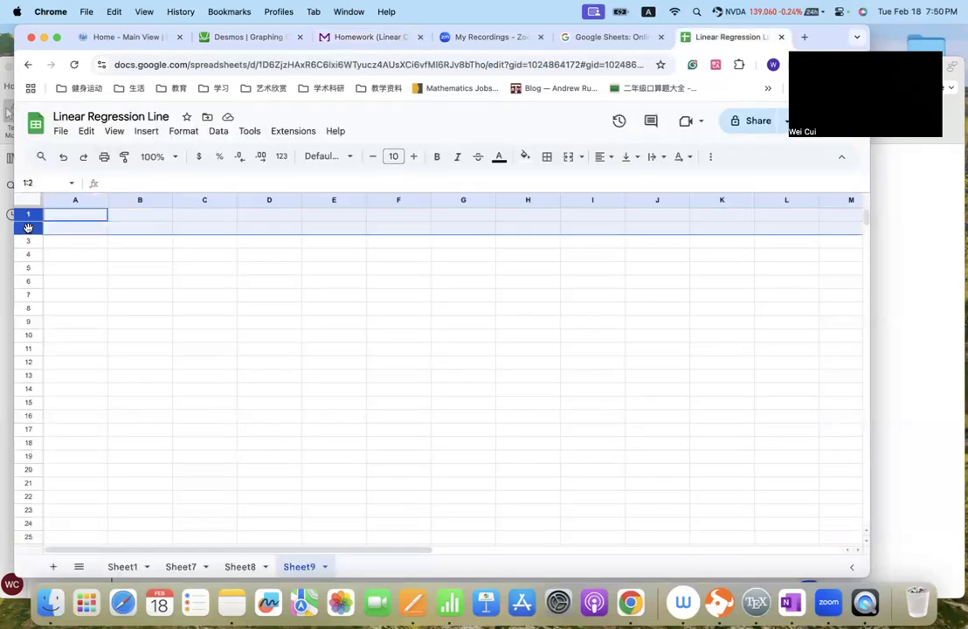
key(super+v)
click(262, 308)
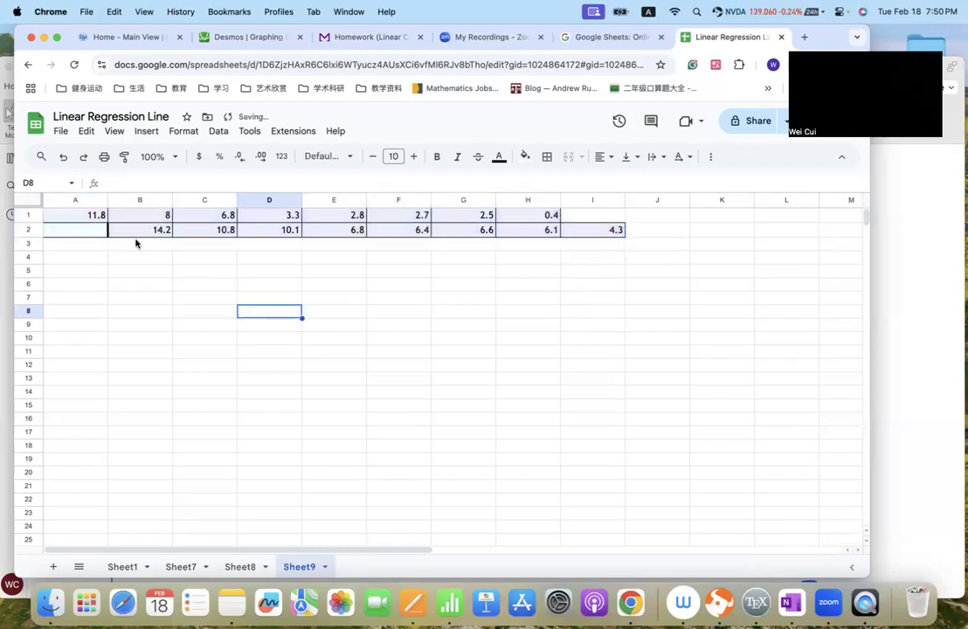
- Delete the empty cell A2 and shift the rest of the row left to align both data rows
click(59, 229)
right_click(70, 229)
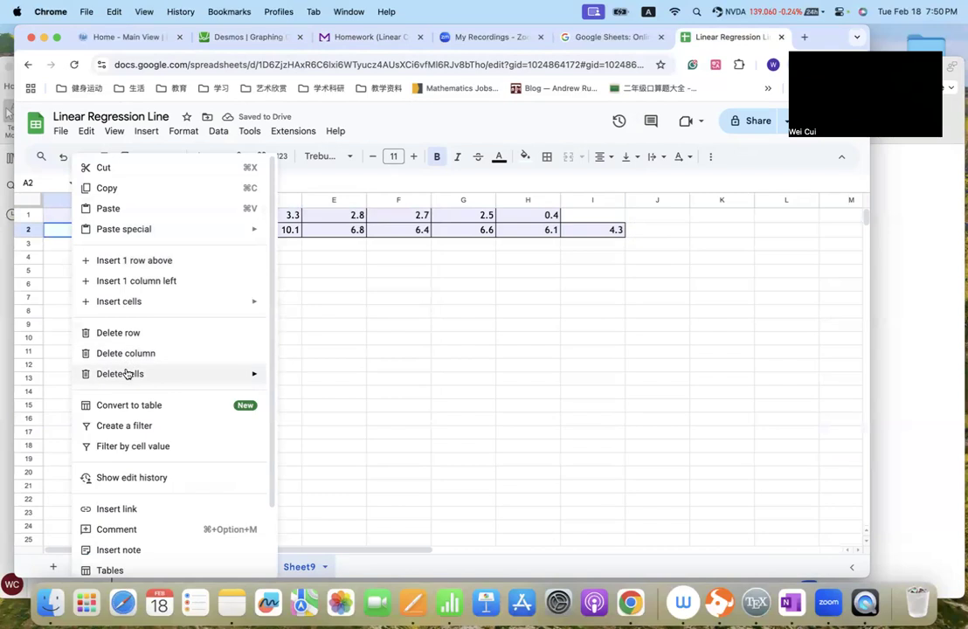
mouse_move(217, 368)
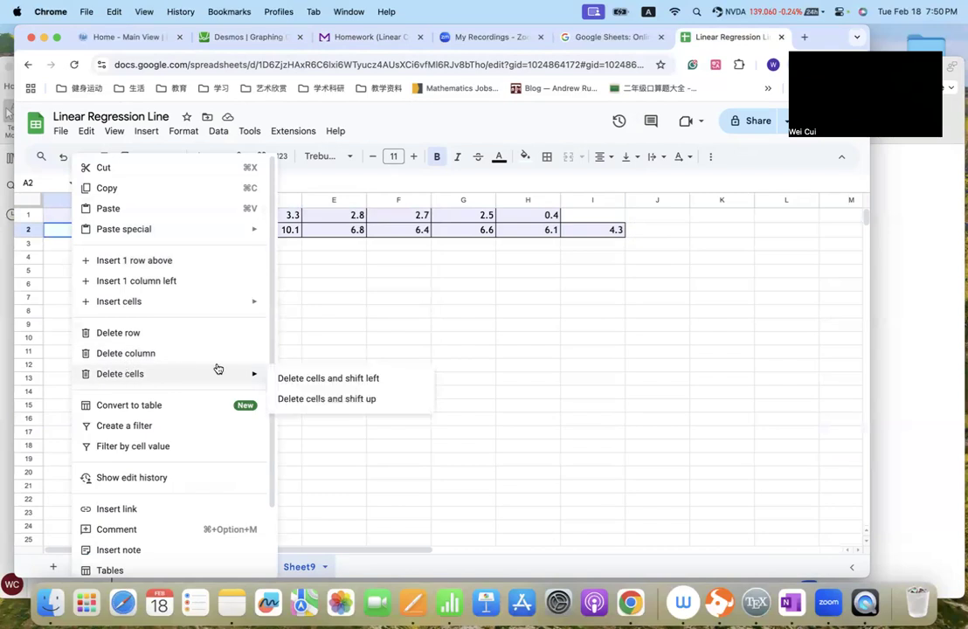
click(317, 379)
click(245, 302)
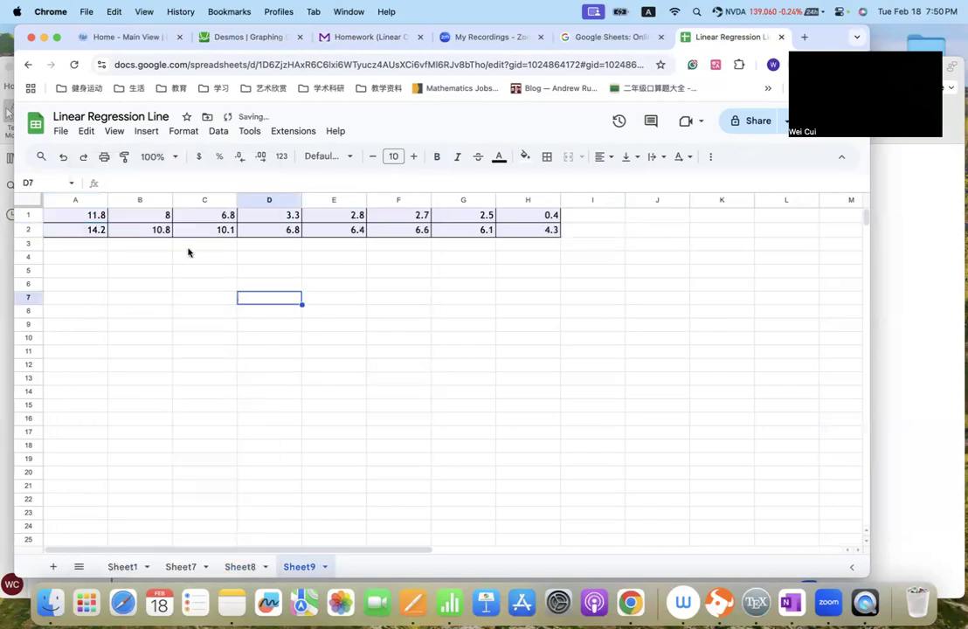
- Insert a column before the data and label its first two rows x and y
click(59, 200)
right_click(59, 200)
mouse_move(110, 234)
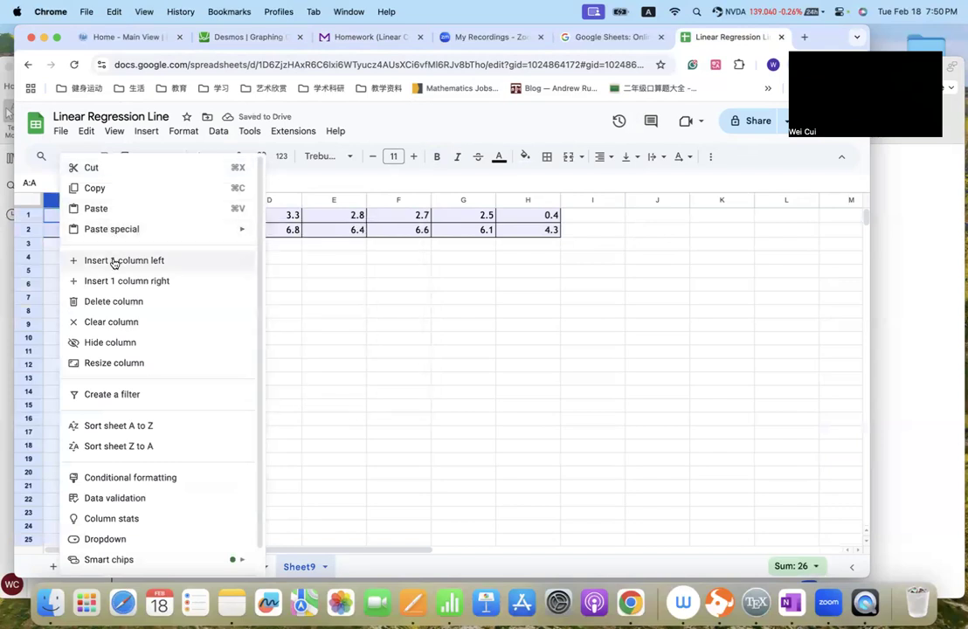
click(114, 261)
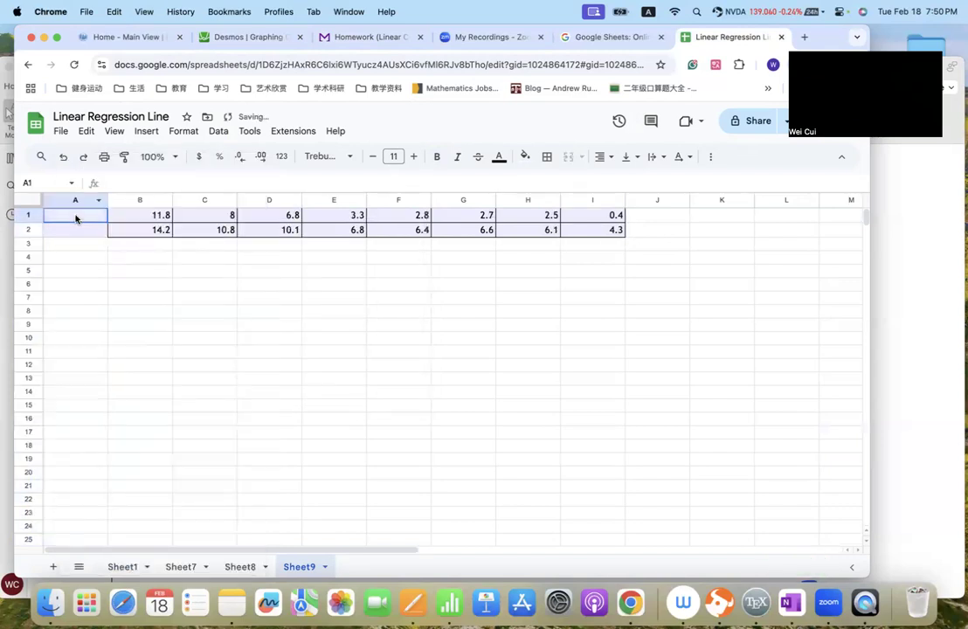
text(x)
click(80, 231)
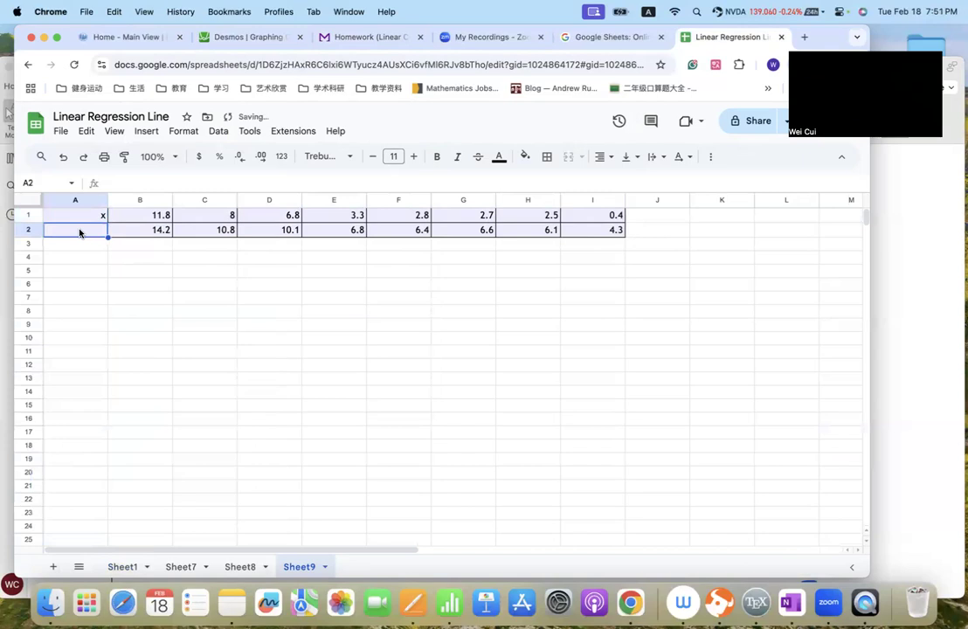
text(y)
click(118, 275)
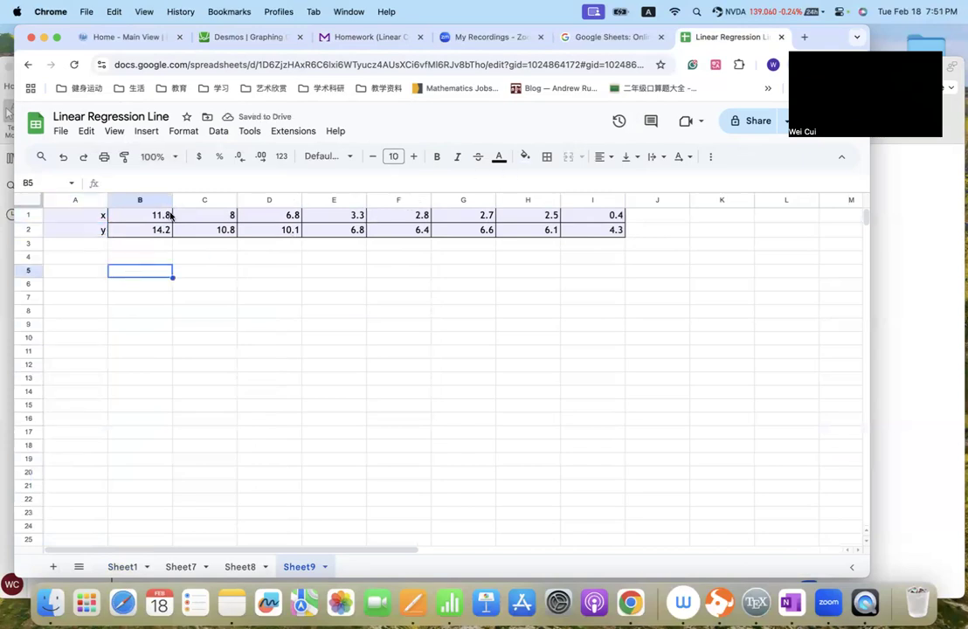
- Turn the x values into a column starting at A4 with =TRANSPOSE(B1:I1)
click(77, 259)
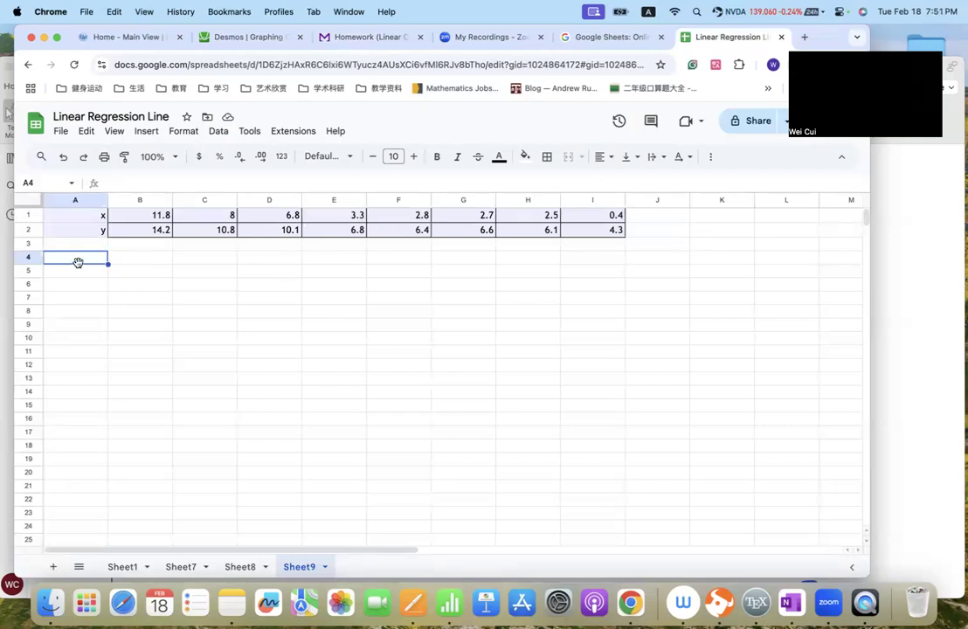
text(=)
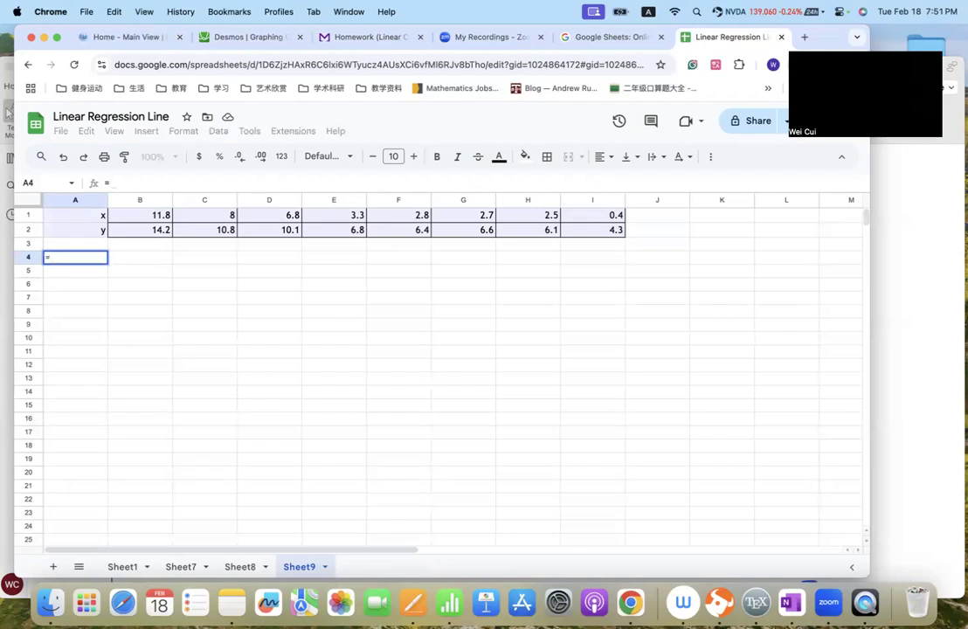
text(Tra)
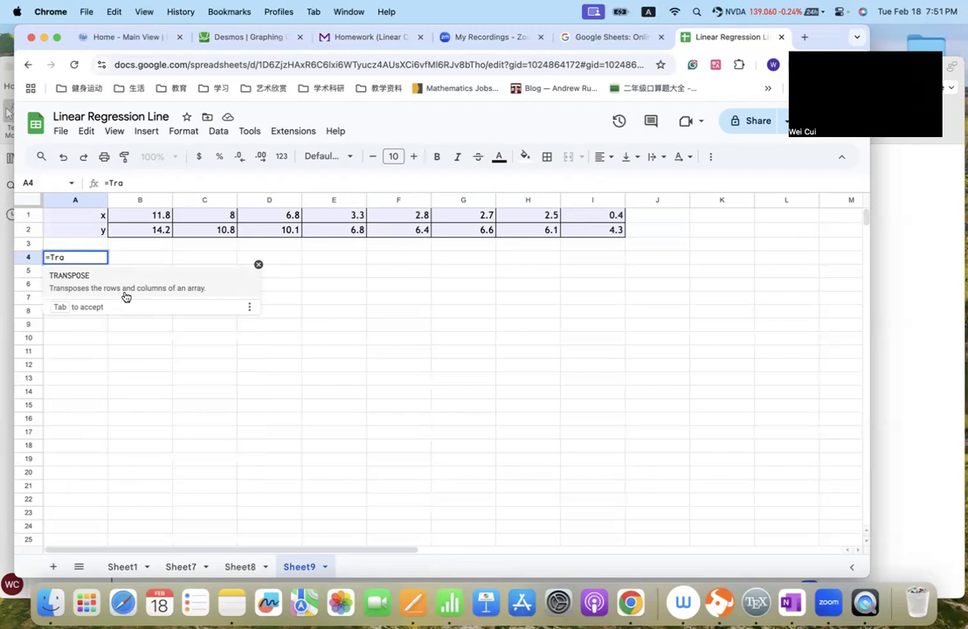
click(121, 286)
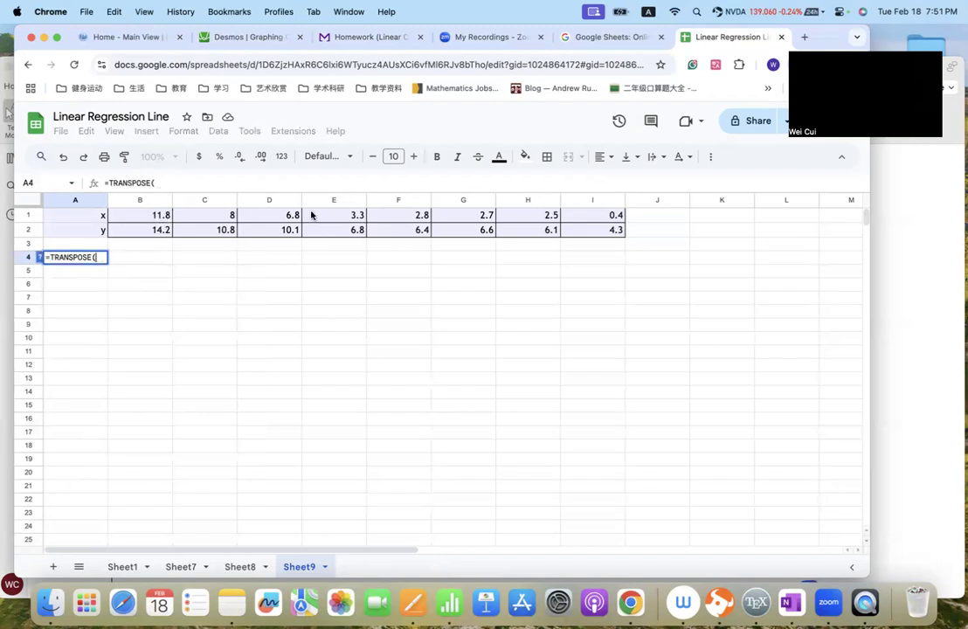
text(B)
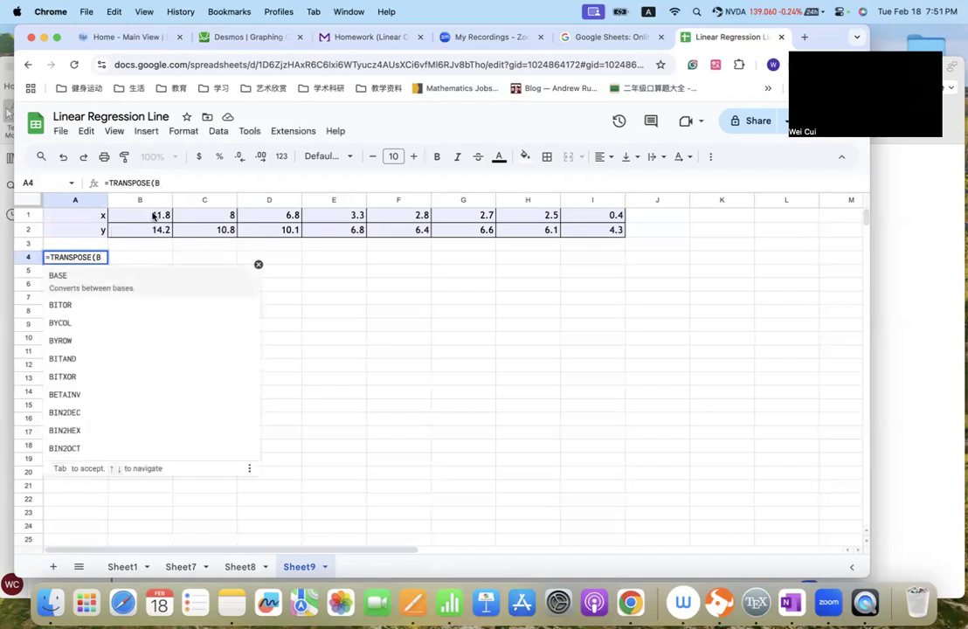
text(1:)
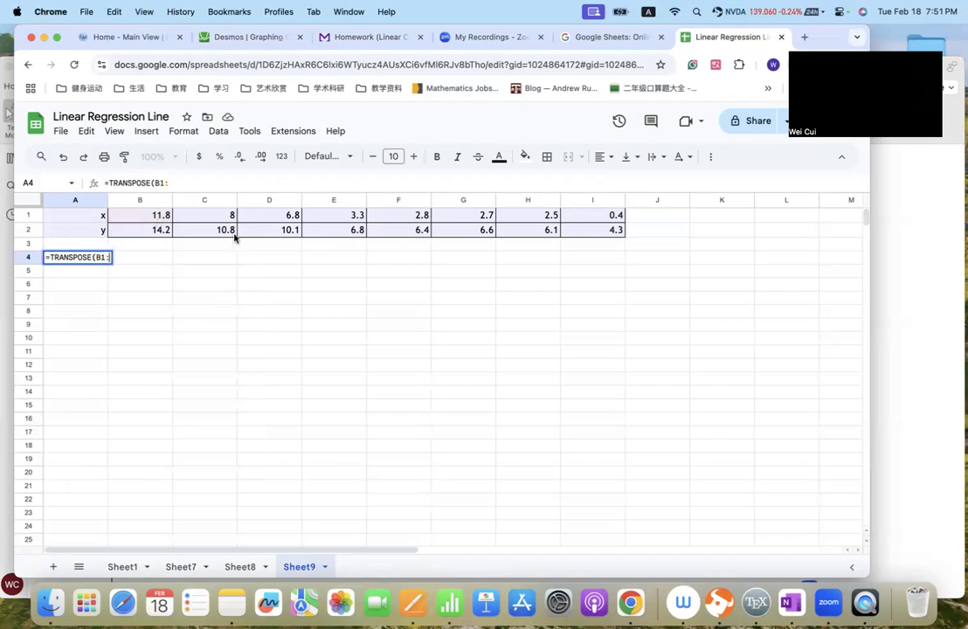
click(608, 223)
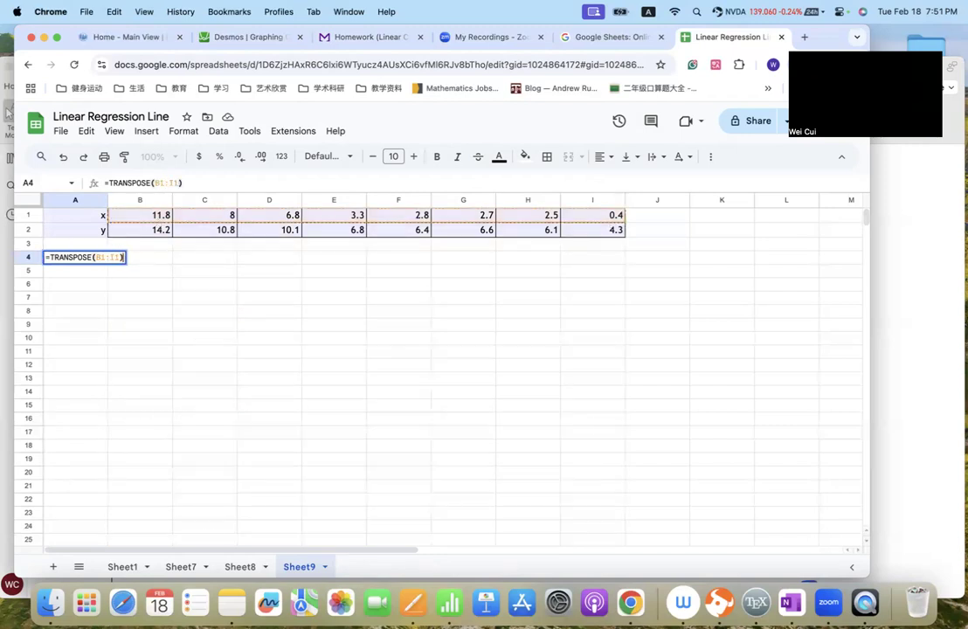
key(Return)
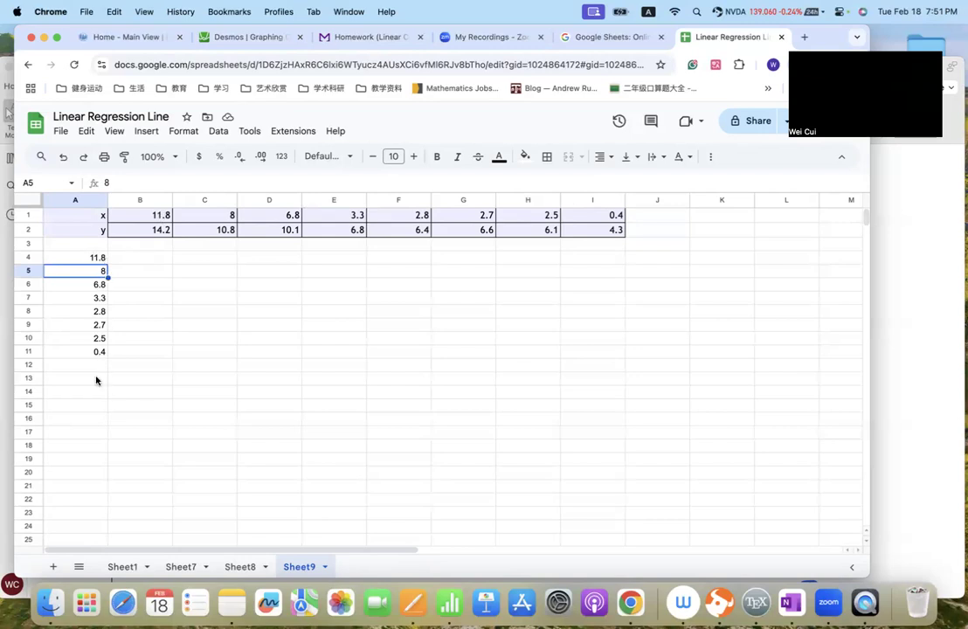
- Turn the y values into a column starting at B4 with =TRANSPOSE(B2:I2)
click(140, 259)
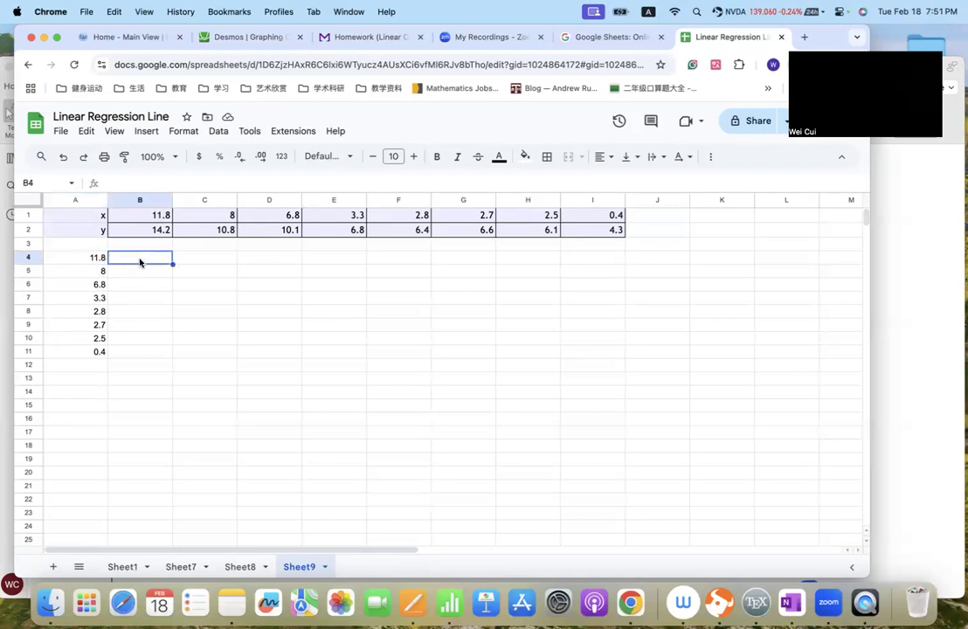
text(=)
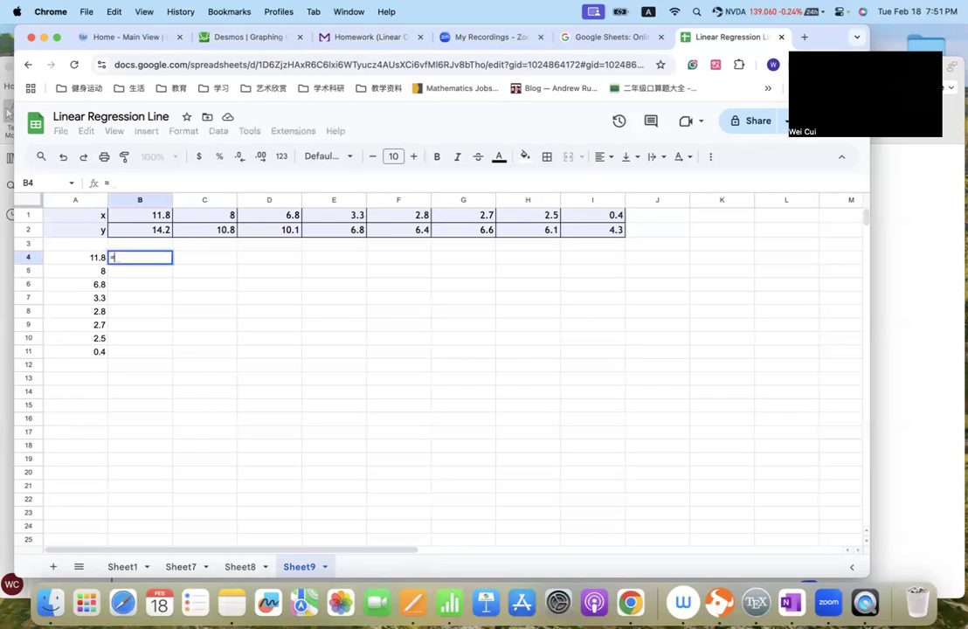
text(Tran)
click(137, 289)
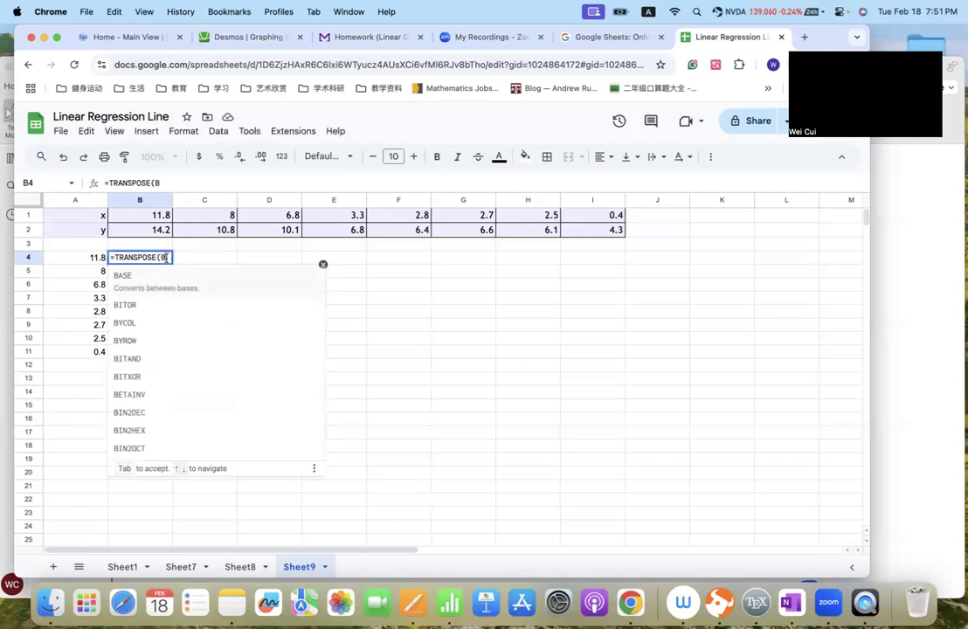
click(160, 230)
text(:)
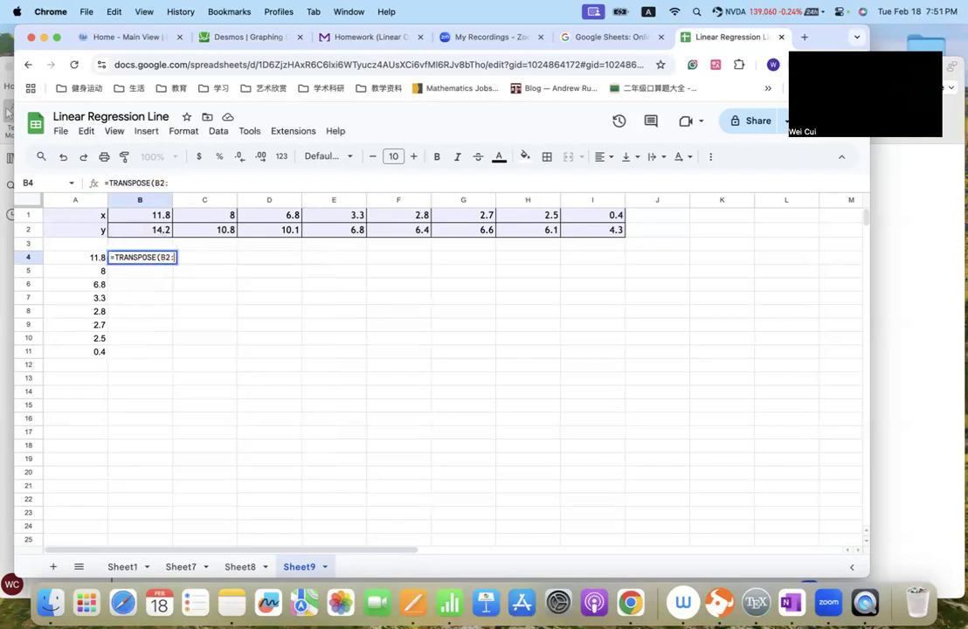
click(600, 231)
key(Return)
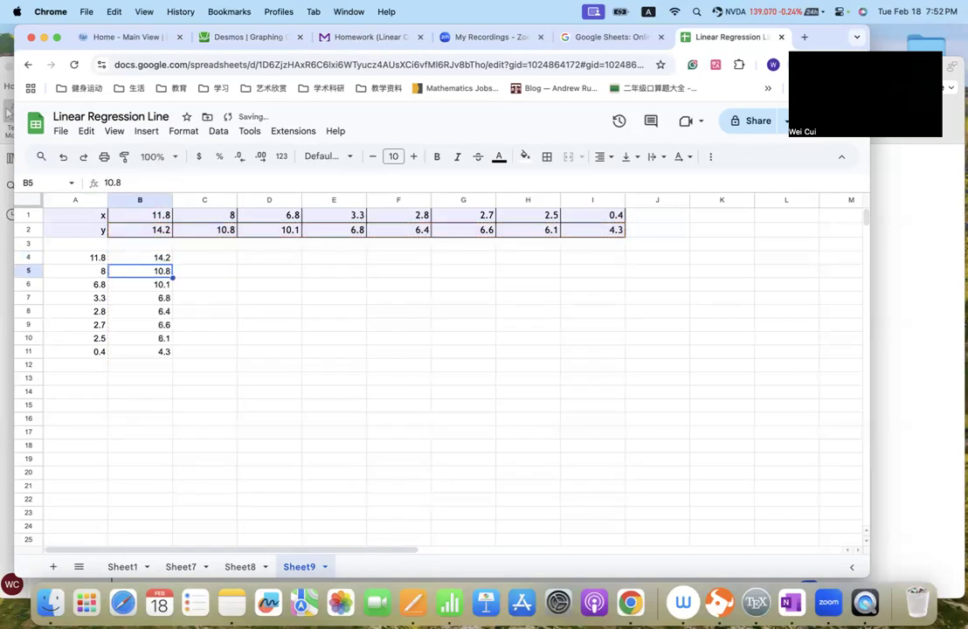
- Add the headings x in A3 and y in B3 above the transposed columns
click(90, 255)
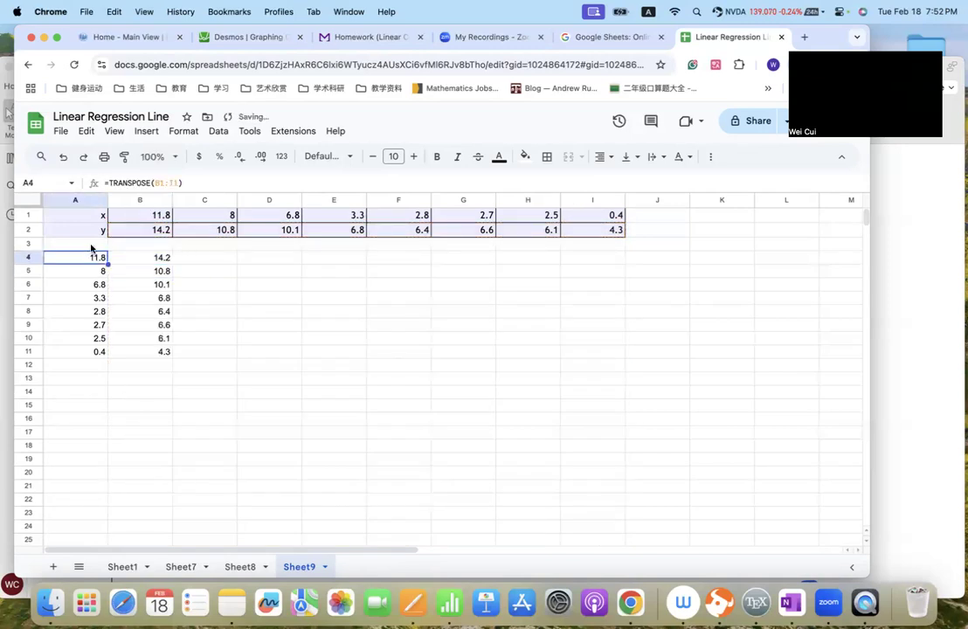
click(91, 245)
text(x)
click(160, 245)
text(y)
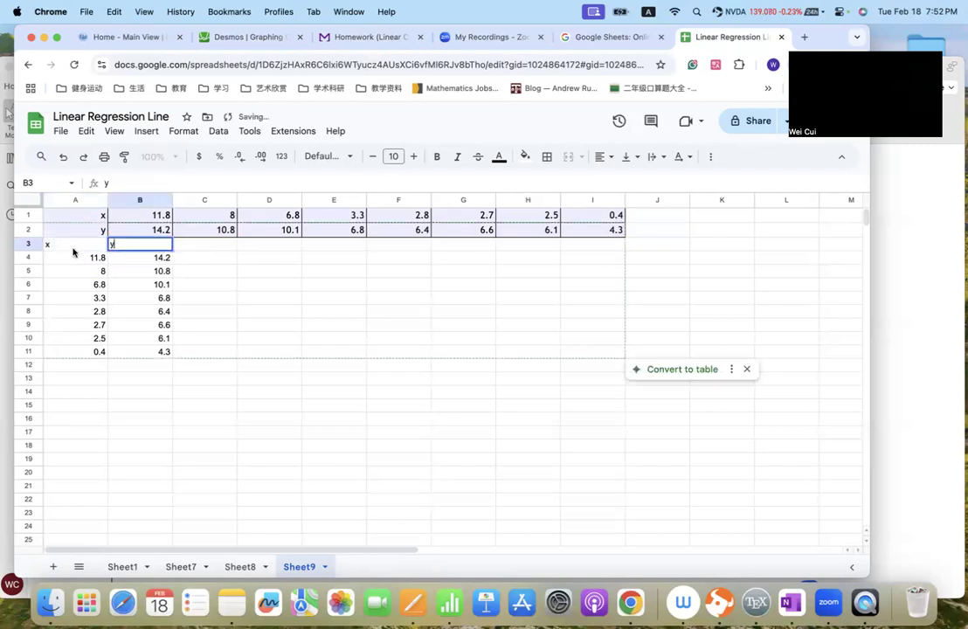
click(73, 248)
- Insert a scatter chart based on the transposed data in A4:B11
click(95, 257)
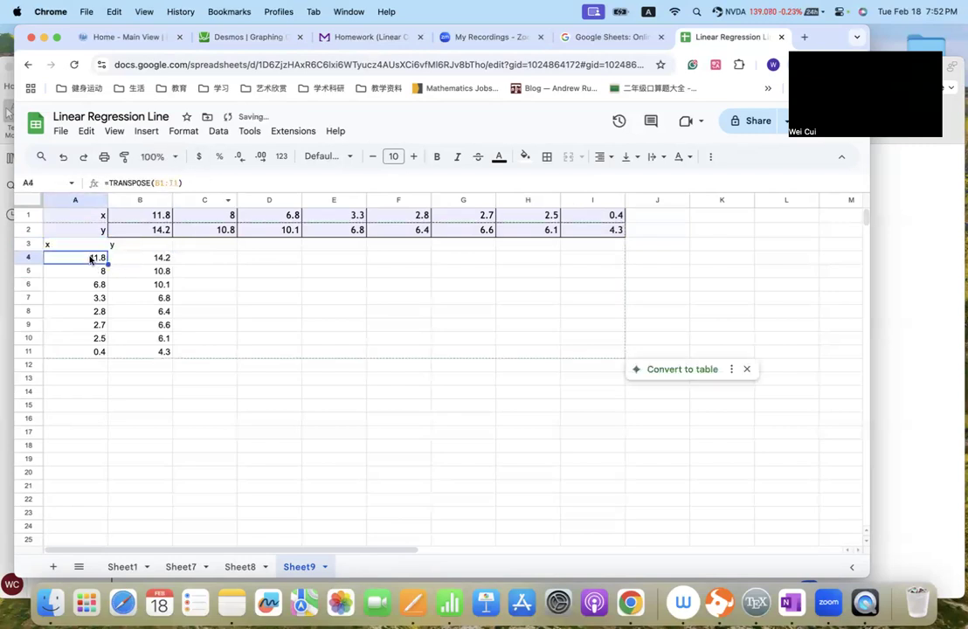
shift+click(162, 349)
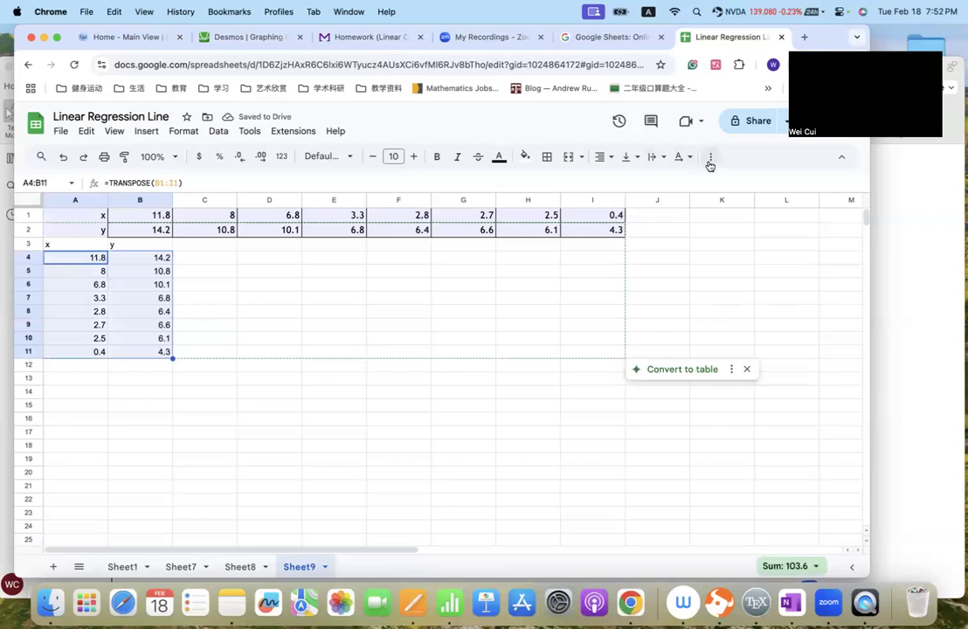
click(709, 158)
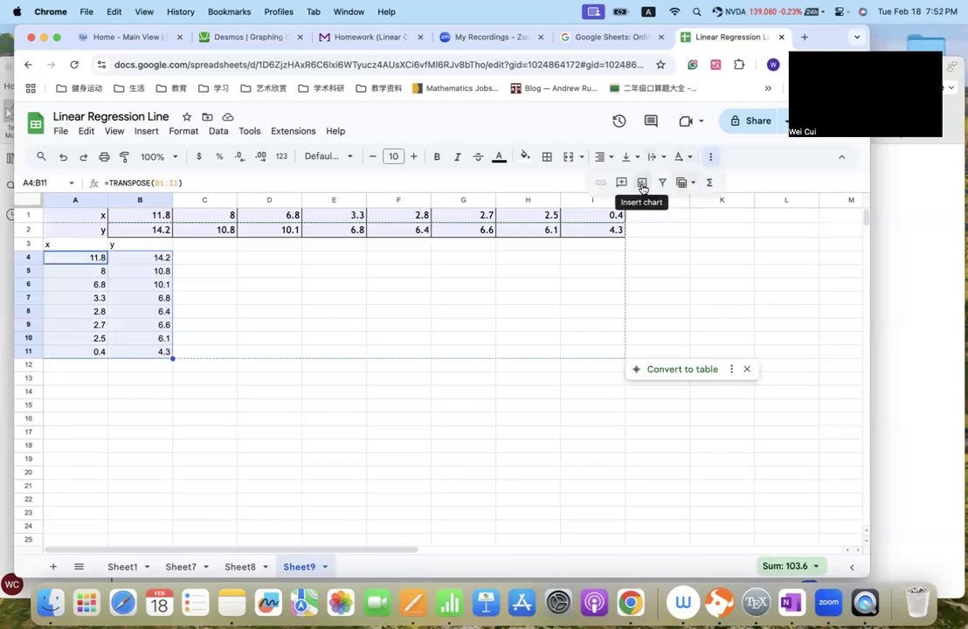
click(642, 186)
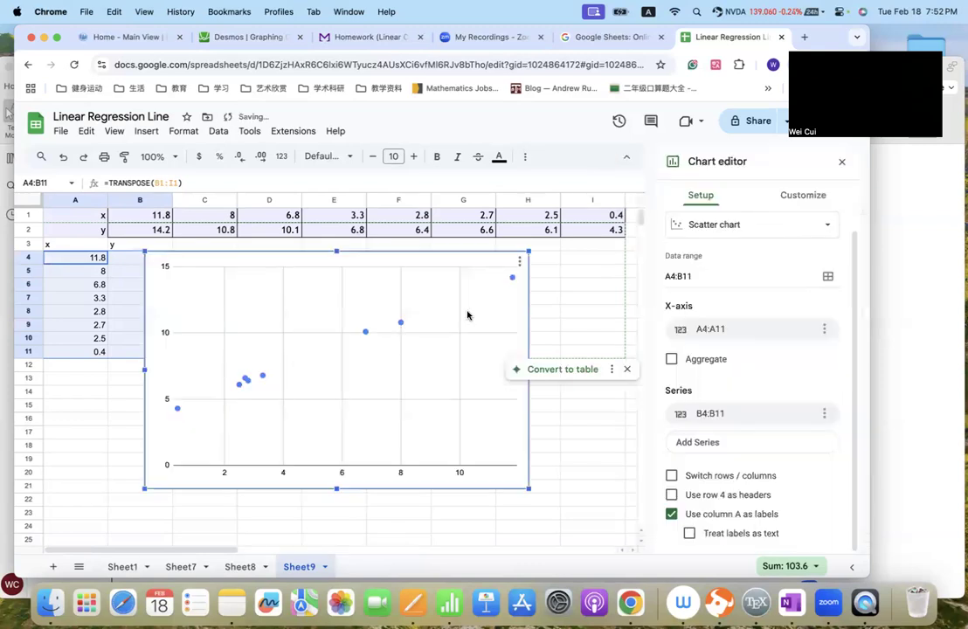
- Add a linear trendline to the scatter chart's data series and set its label to Use Equation
click(803, 197)
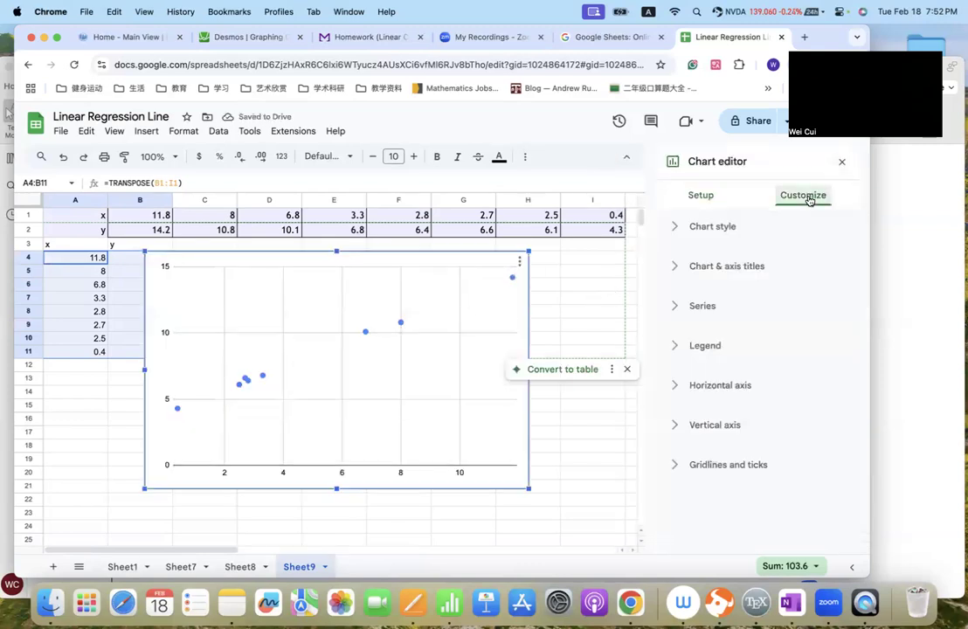
click(676, 307)
scroll(711, 364, down, 3)
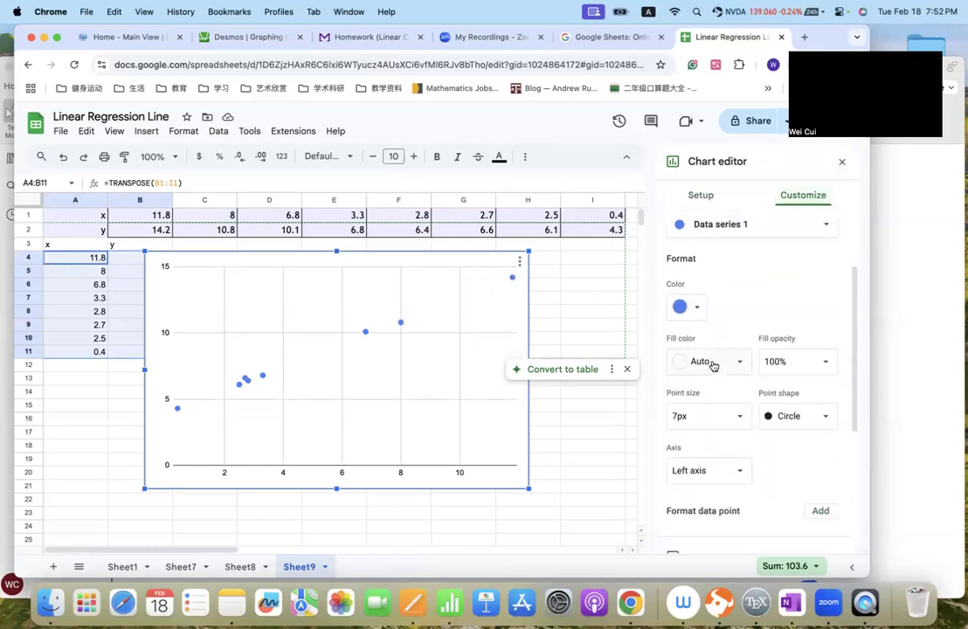
click(673, 513)
scroll(726, 481, down, 5)
scroll(723, 485, down, 2)
click(713, 428)
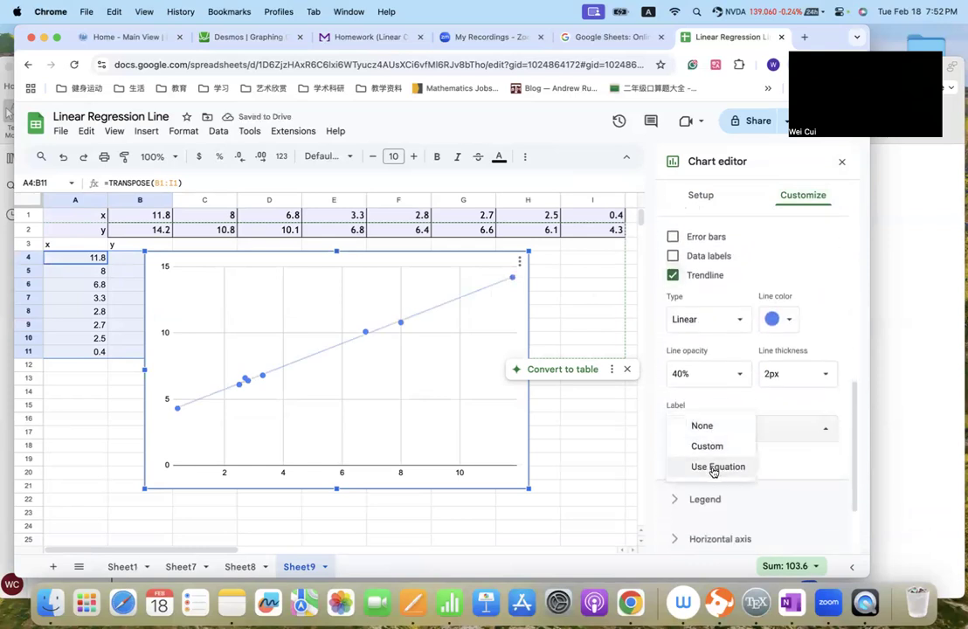
click(713, 468)
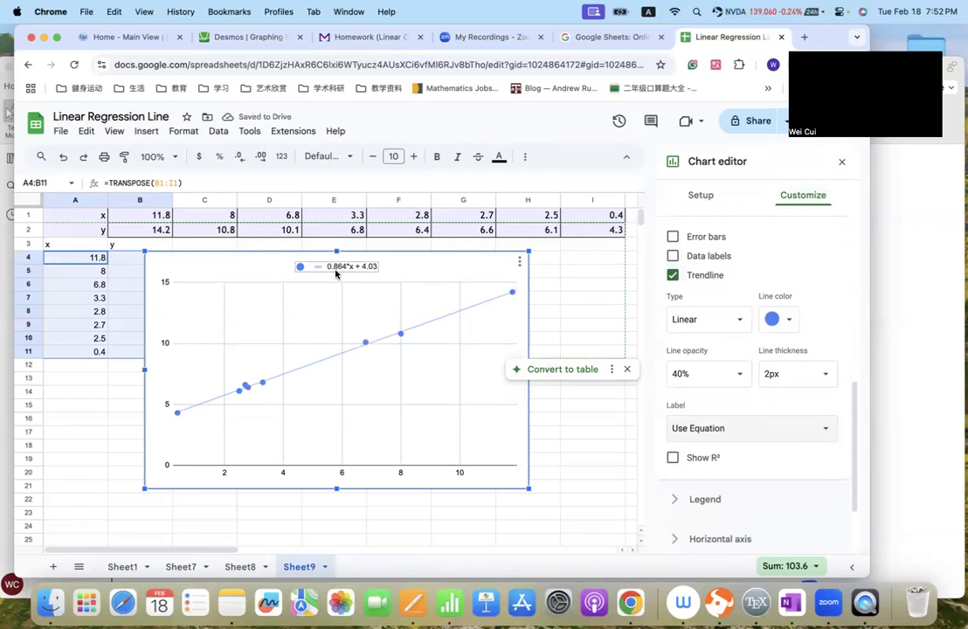
- Compare the chart's trendline equation with Question 5's regression answer on the MyOpenMath homework page, and return to Question 1
click(319, 38)
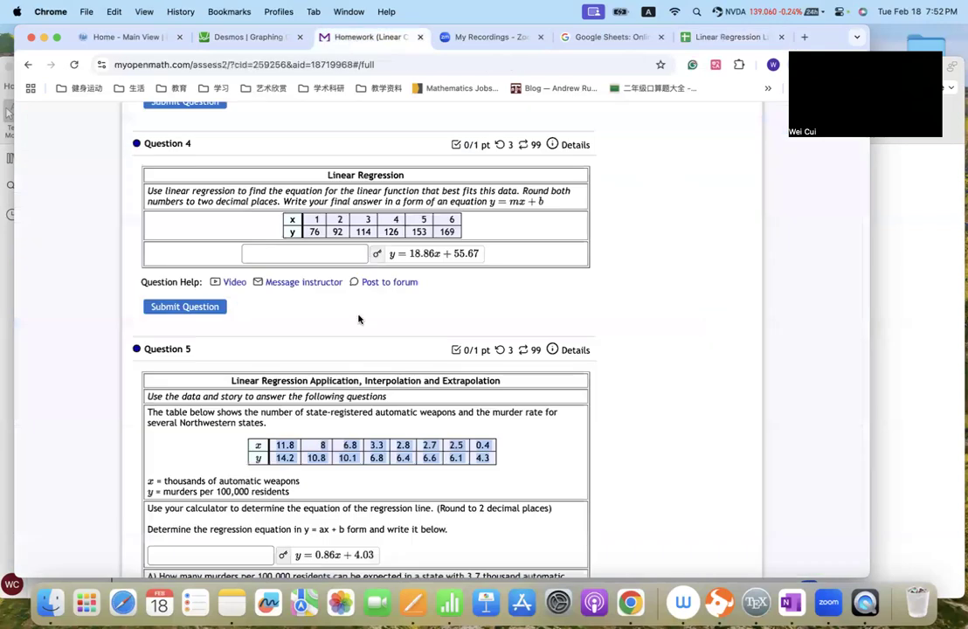
scroll(425, 293, down, 5)
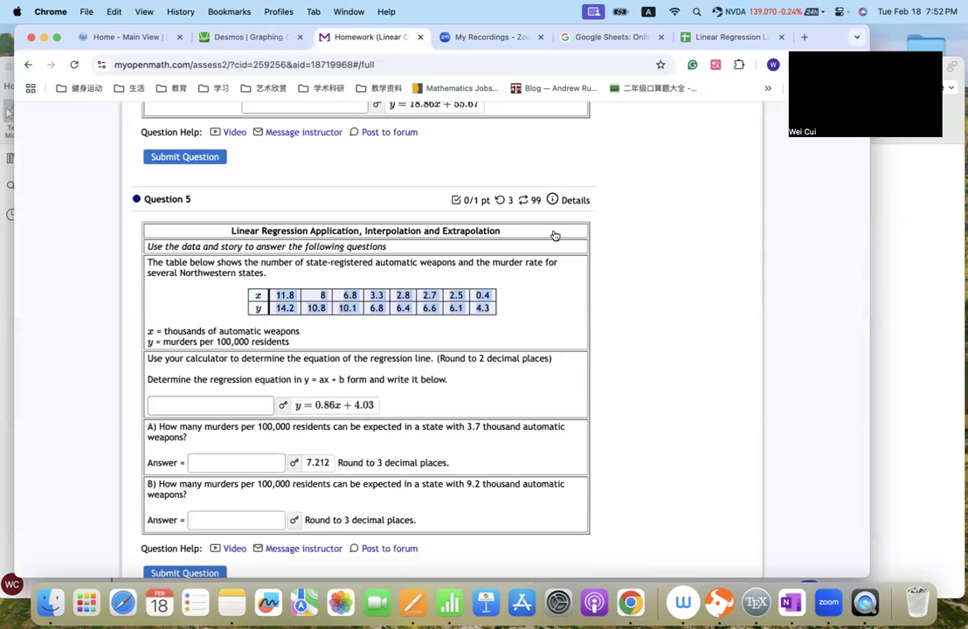
click(716, 36)
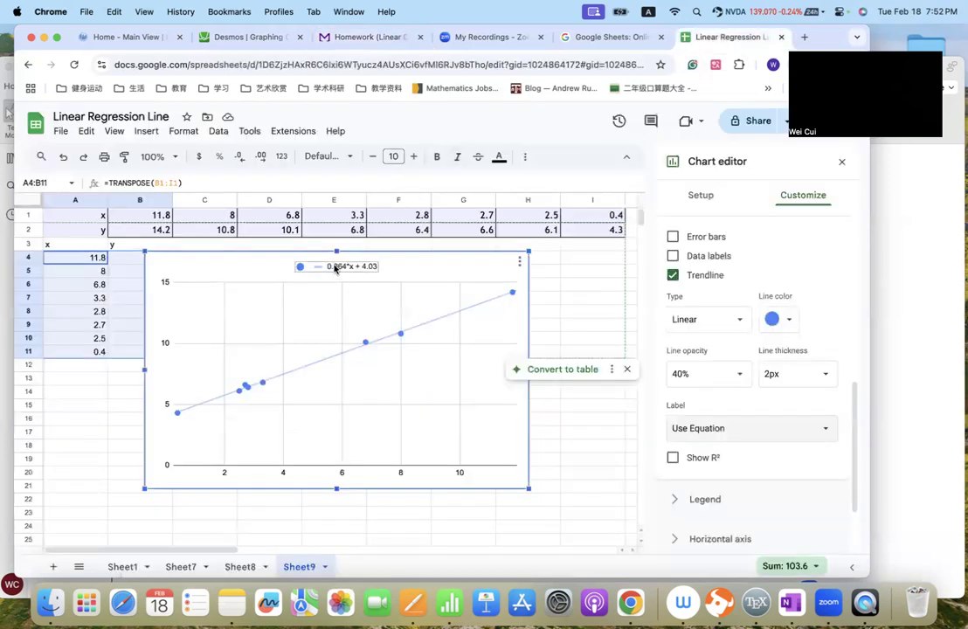
click(362, 36)
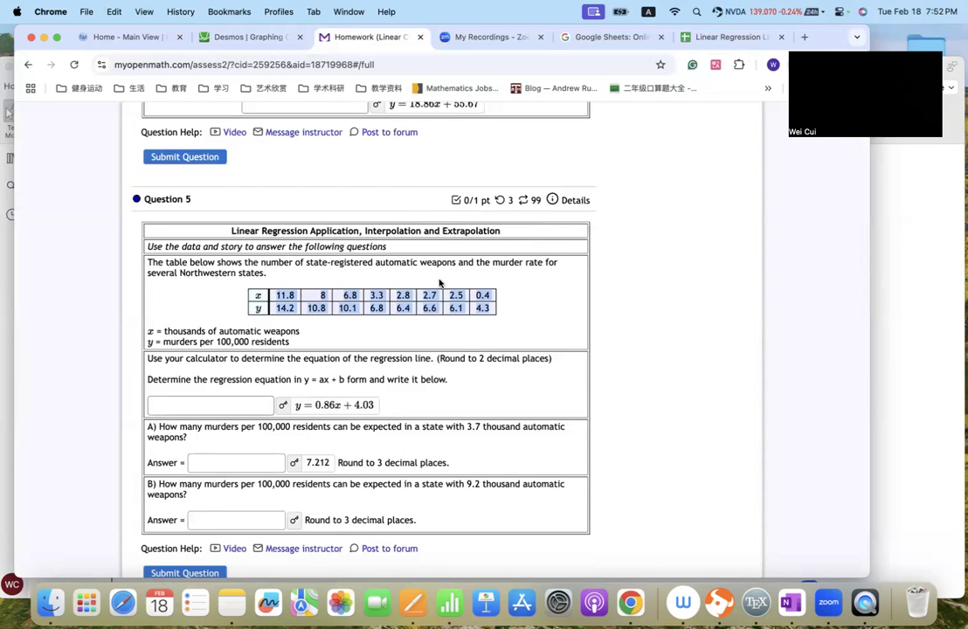
scroll(439, 283, down, 1)
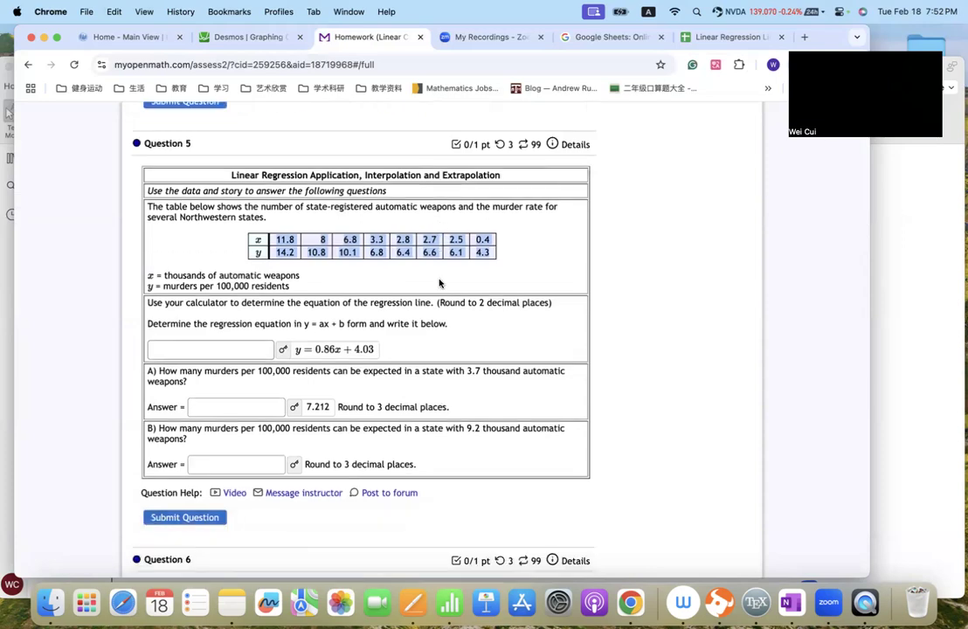
scroll(440, 283, up, 1)
scroll(439, 283, down, 5)
scroll(439, 283, up, 20)
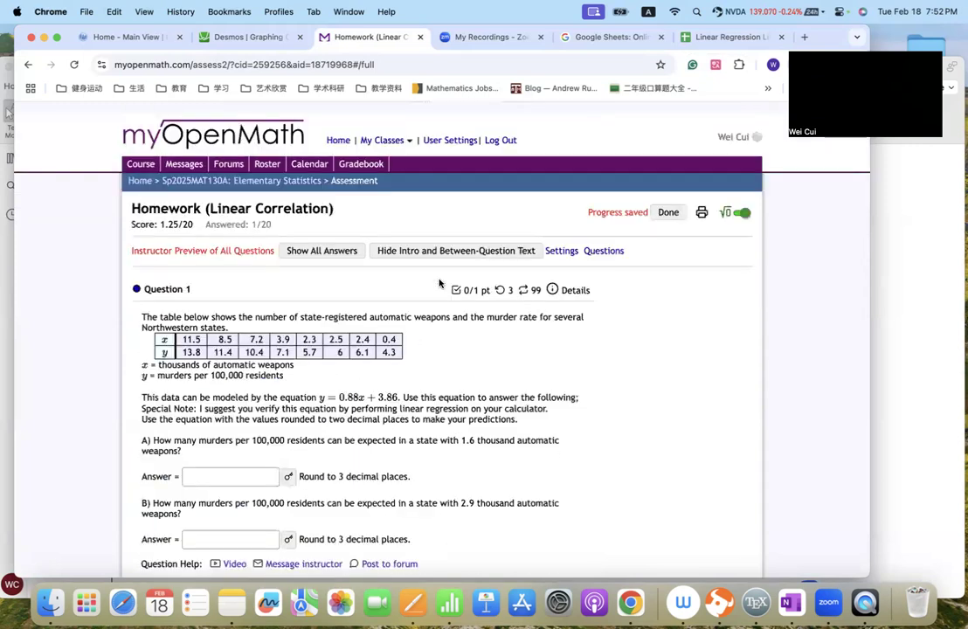
scroll(439, 283, down, 1)
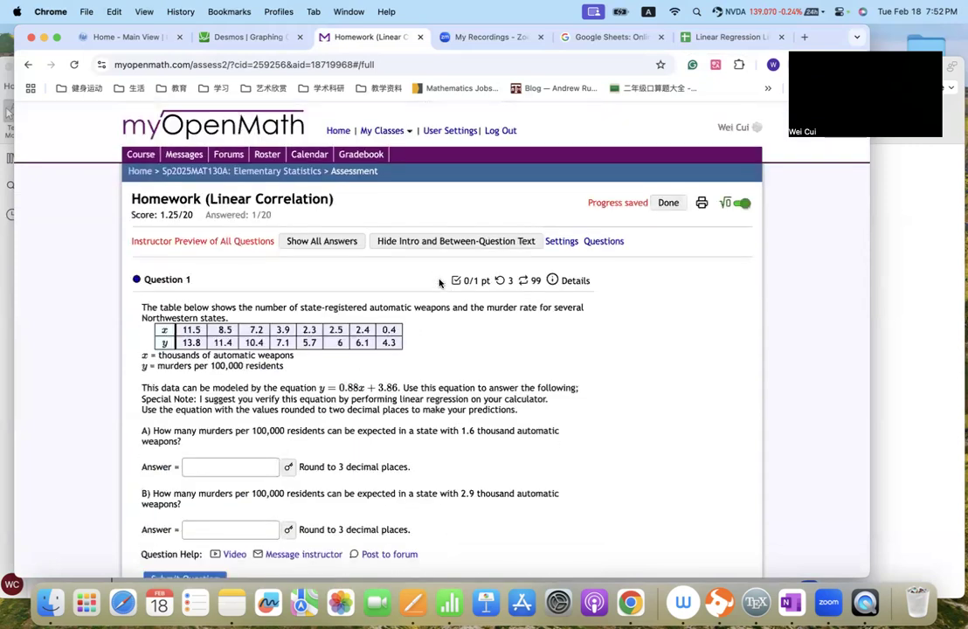